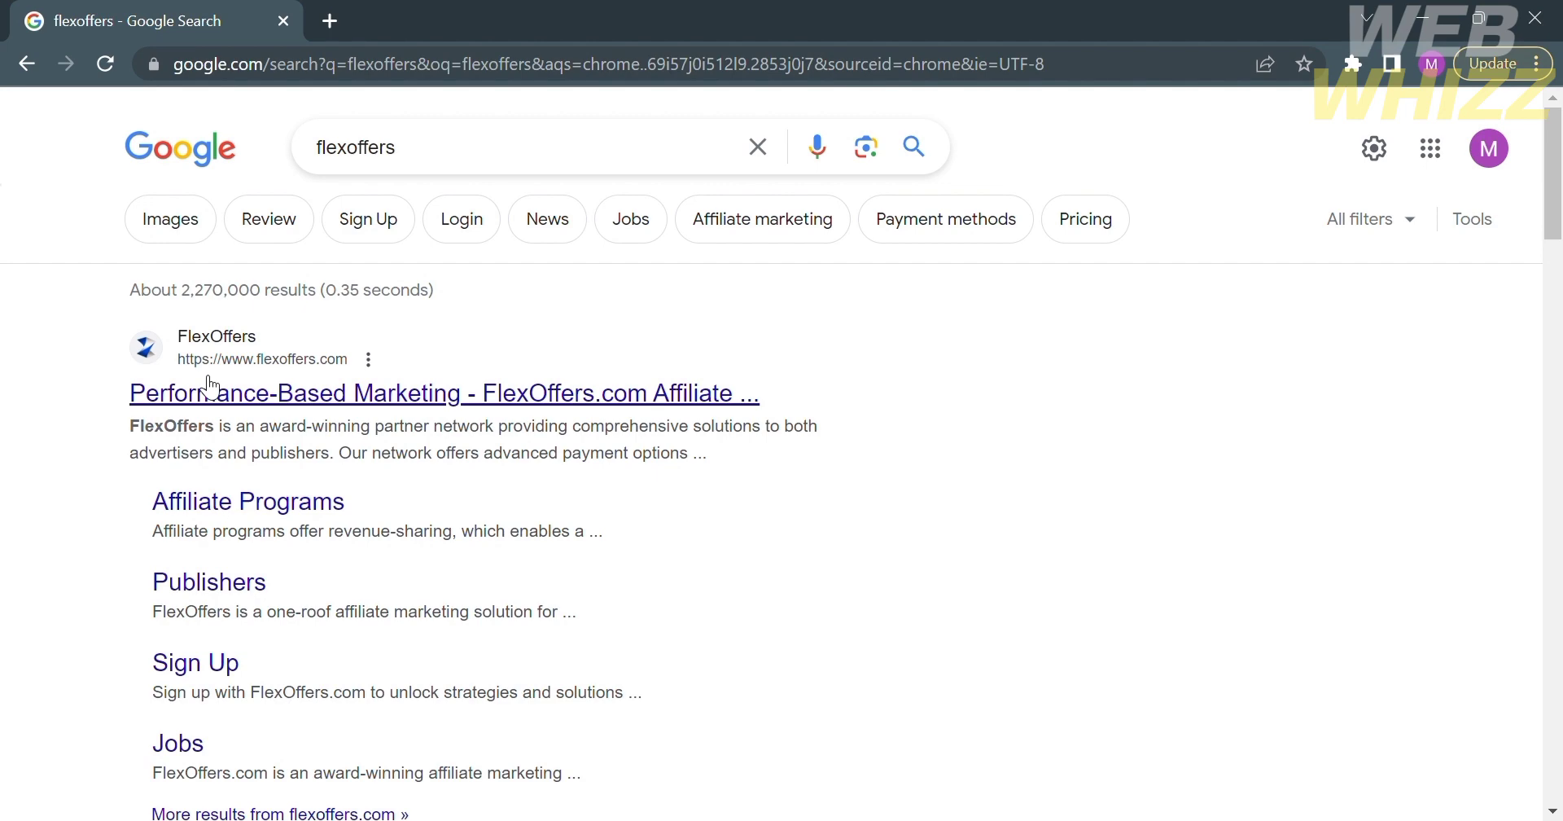
Step: Open the FlexOffers homepage from the search results
{"action": "left_click", "coordinate": [199, 376]}
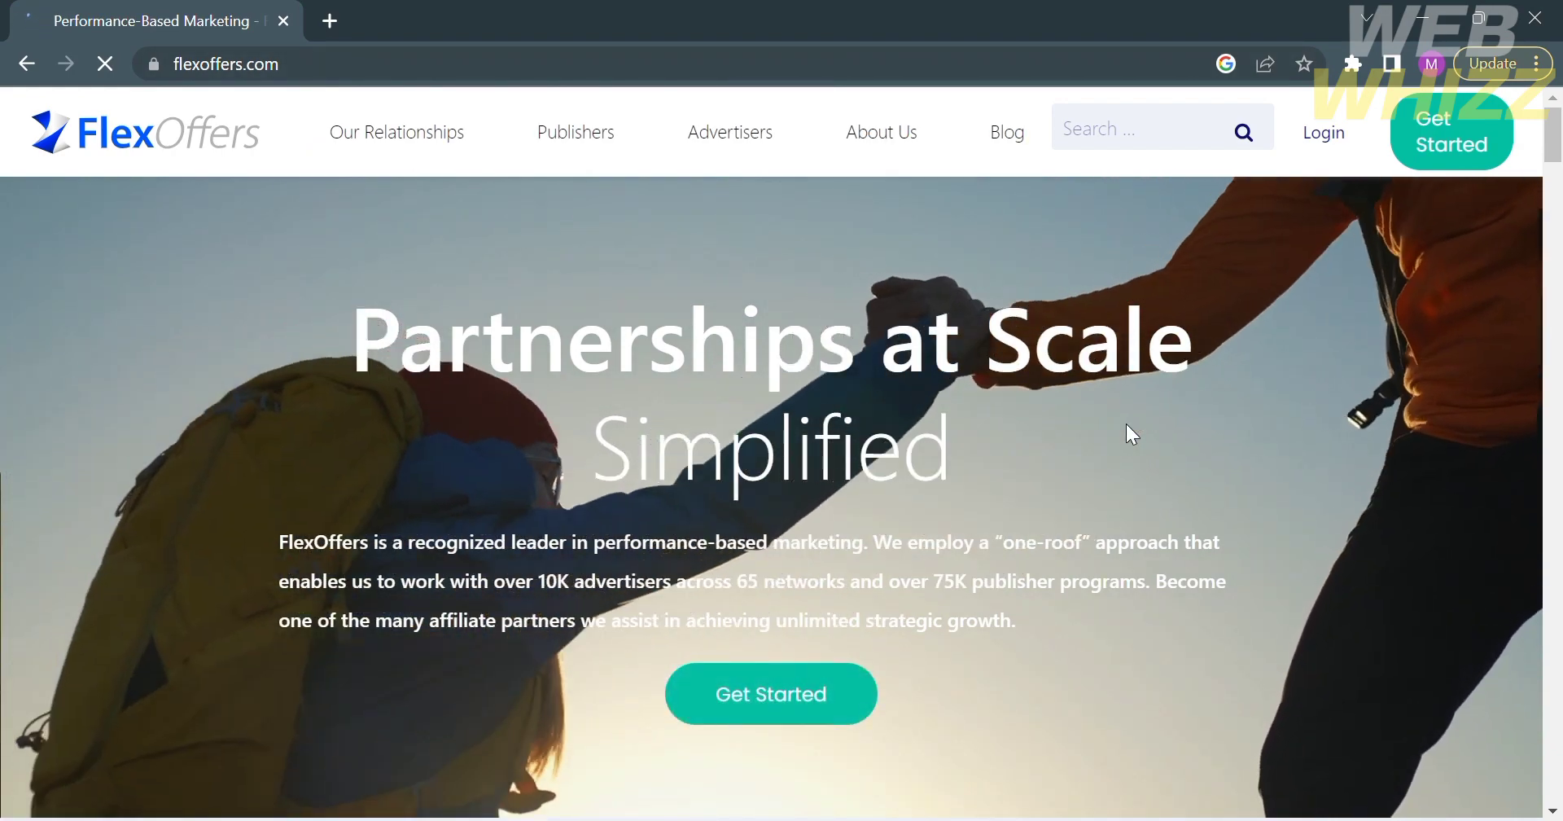
{"action": "scroll", "coordinate": [1126, 424], "scroll_direction": "down", "scroll_amount": 10}
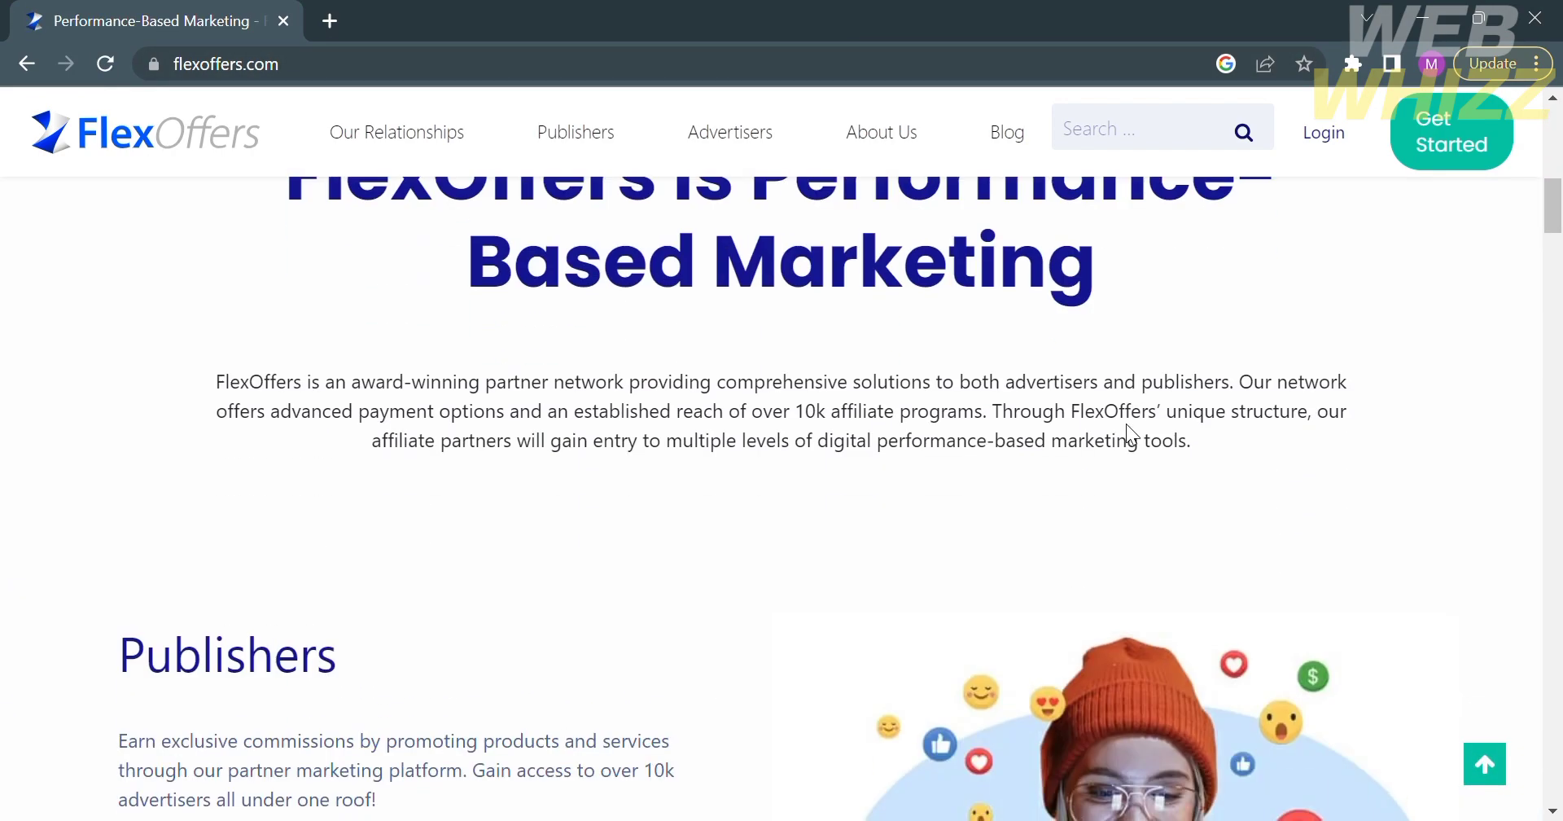
{"action": "scroll", "coordinate": [1127, 424], "scroll_direction": "up", "scroll_amount": 2}
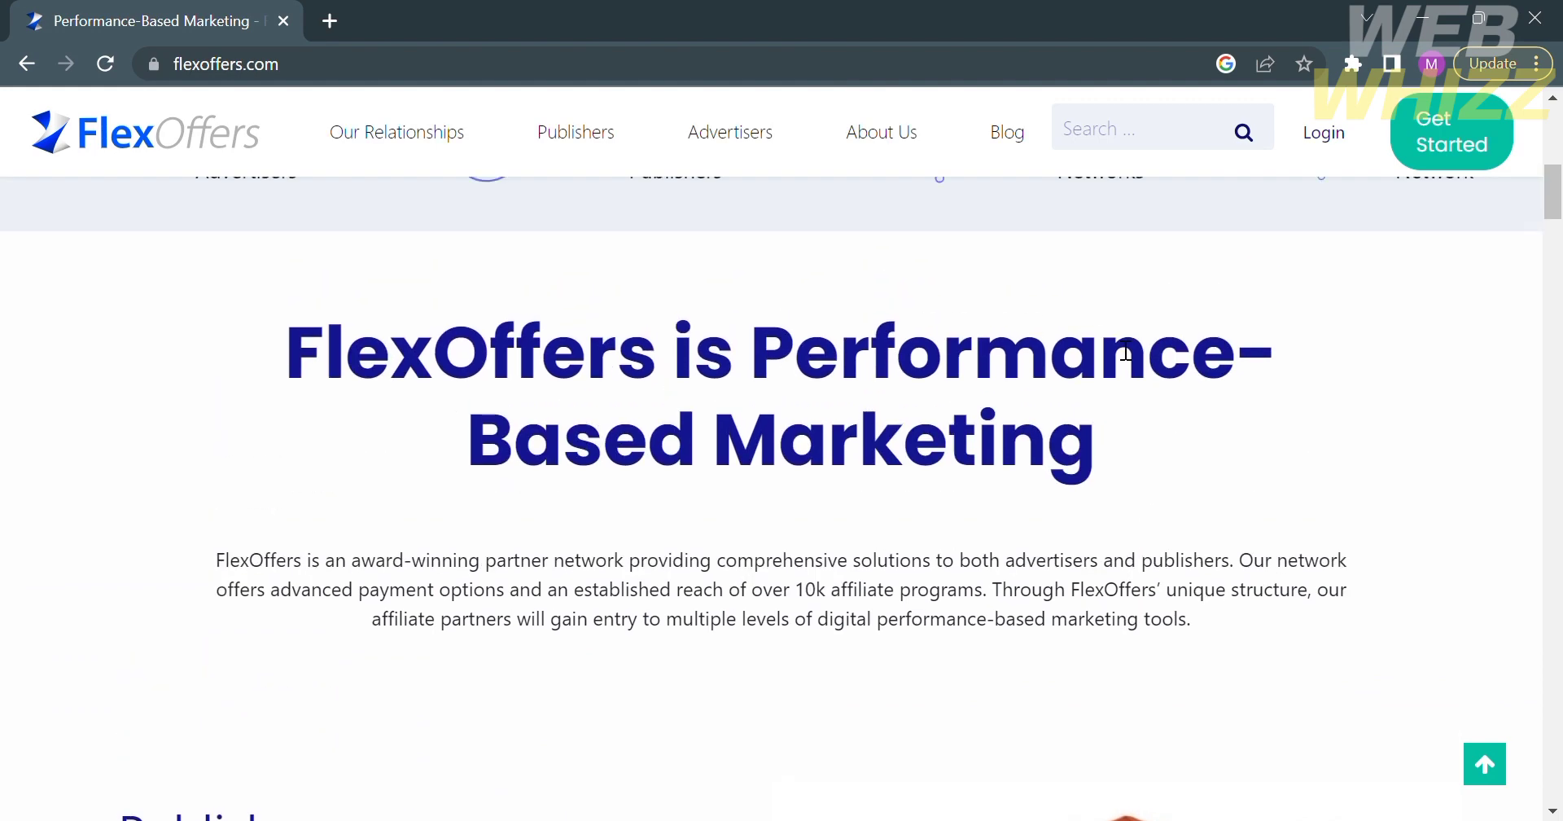
{"action": "scroll", "coordinate": [882, 496], "scroll_direction": "down", "scroll_amount": 2}
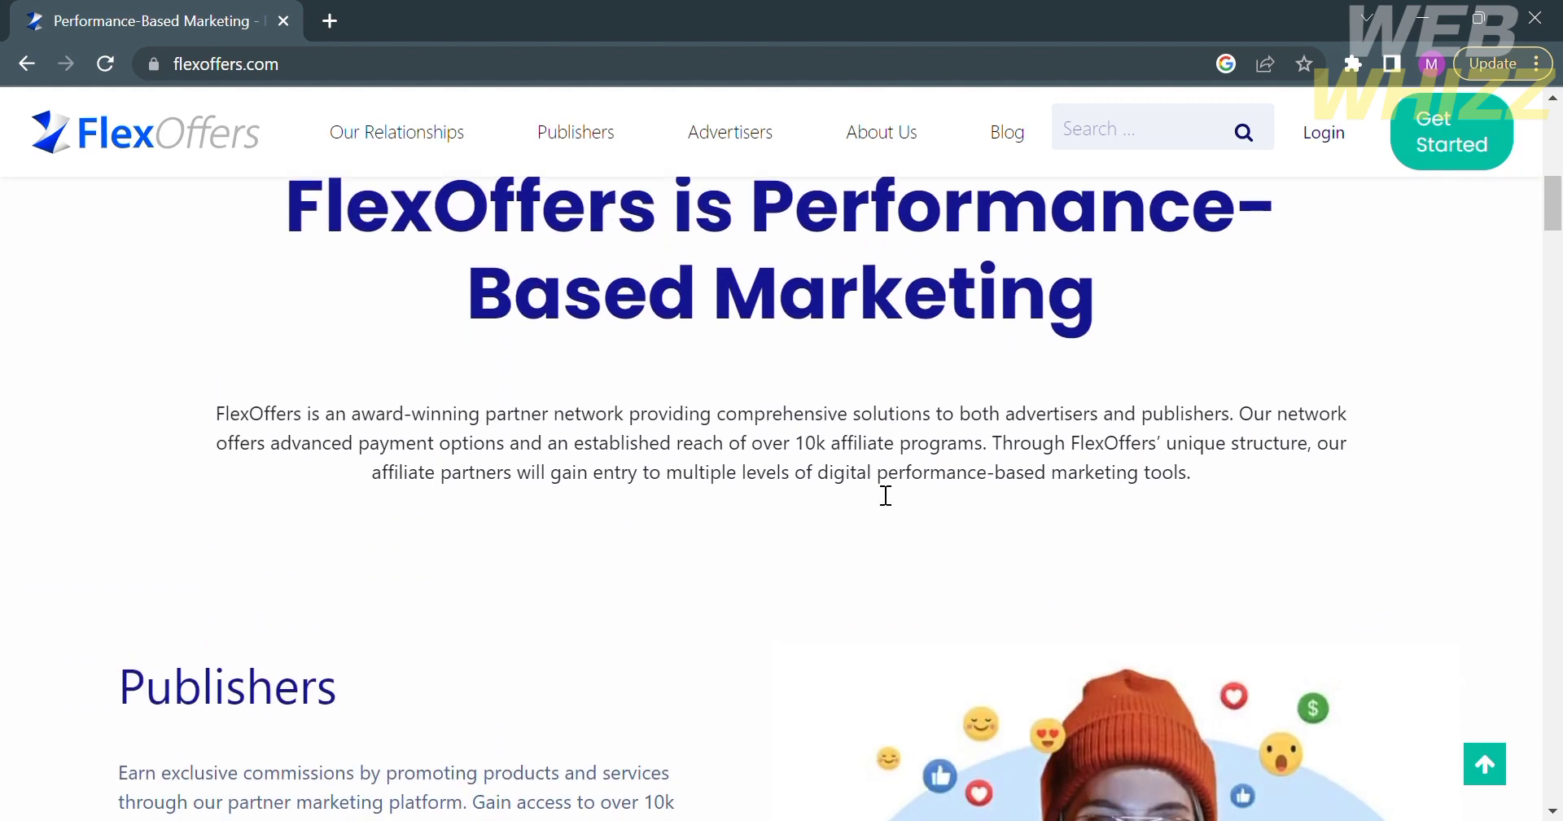
{"action": "scroll", "coordinate": [872, 482], "scroll_direction": "up", "scroll_amount": 7}
{"action": "scroll", "coordinate": [872, 482], "scroll_direction": "down", "scroll_amount": 7}
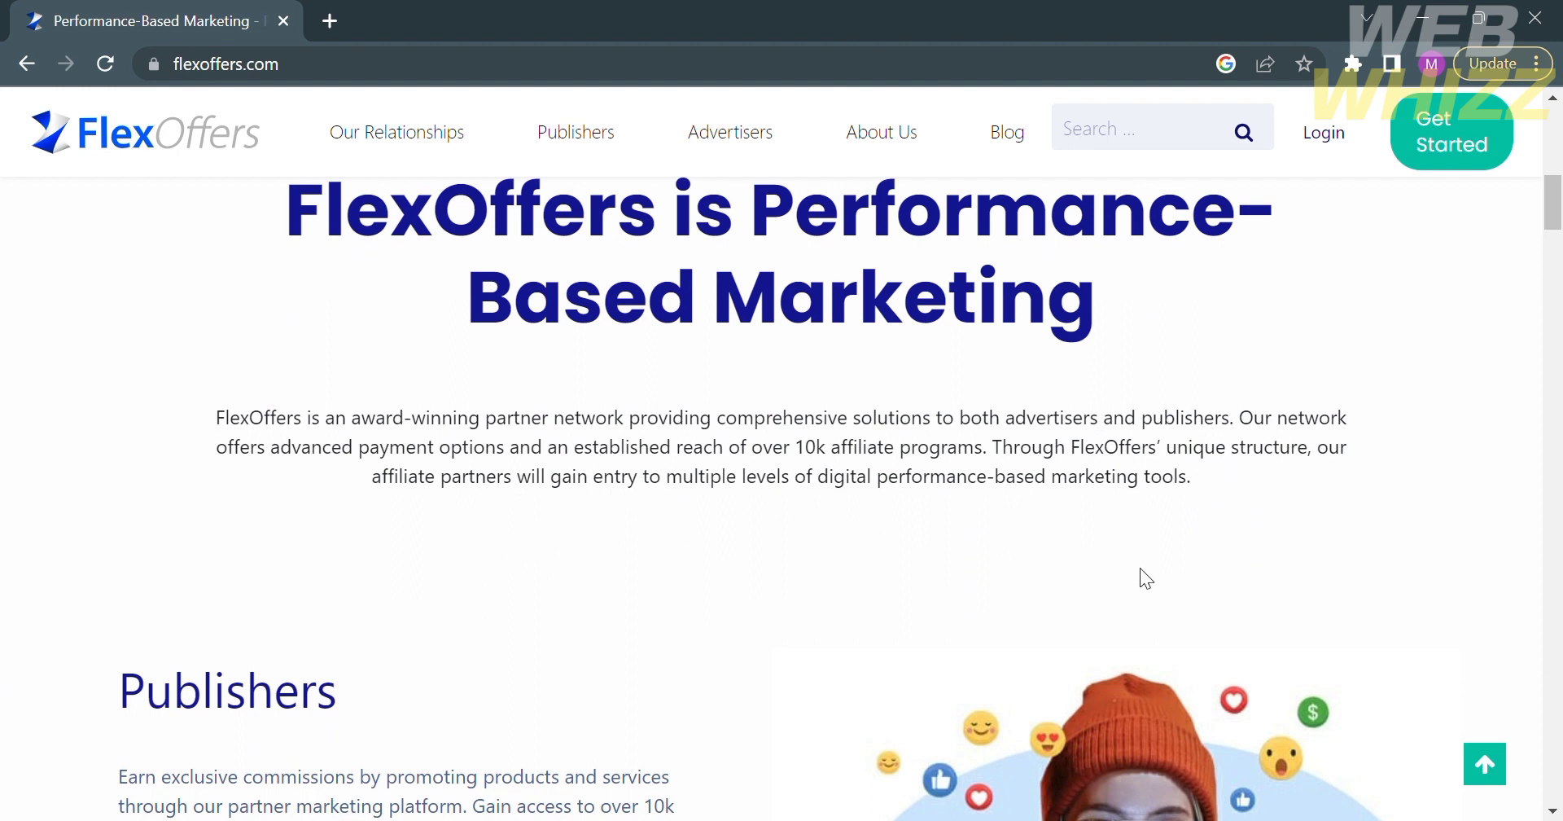
Step: Browse the homepage sections, advance the customer testimonial, and return to the top
{"action": "scroll", "coordinate": [1168, 573], "scroll_direction": "down", "scroll_amount": 6}
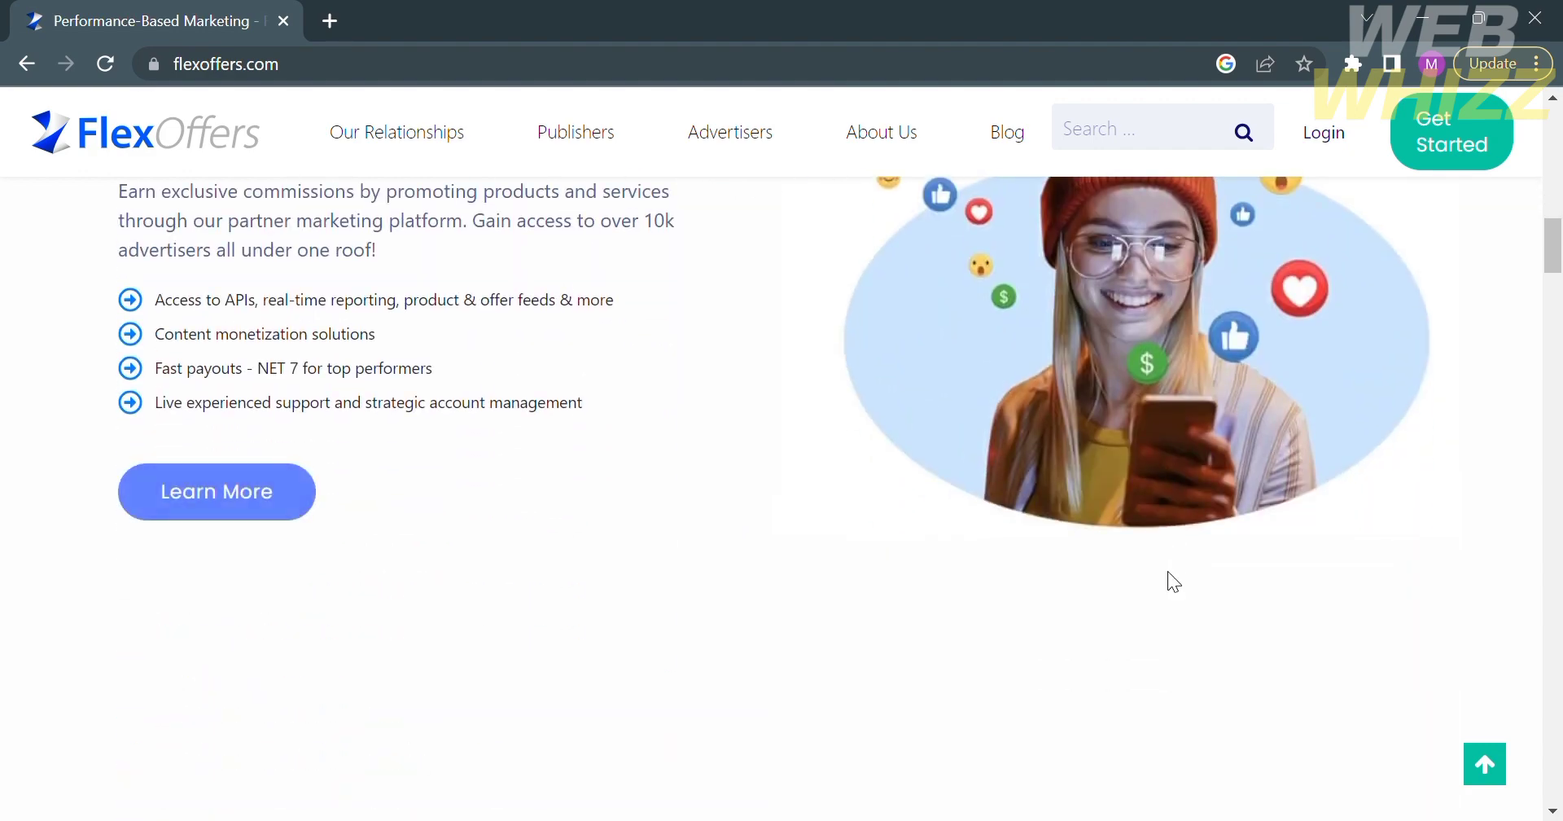
{"action": "scroll", "coordinate": [1168, 572], "scroll_direction": "up", "scroll_amount": 2}
{"action": "scroll", "coordinate": [417, 617], "scroll_direction": "down", "scroll_amount": 6}
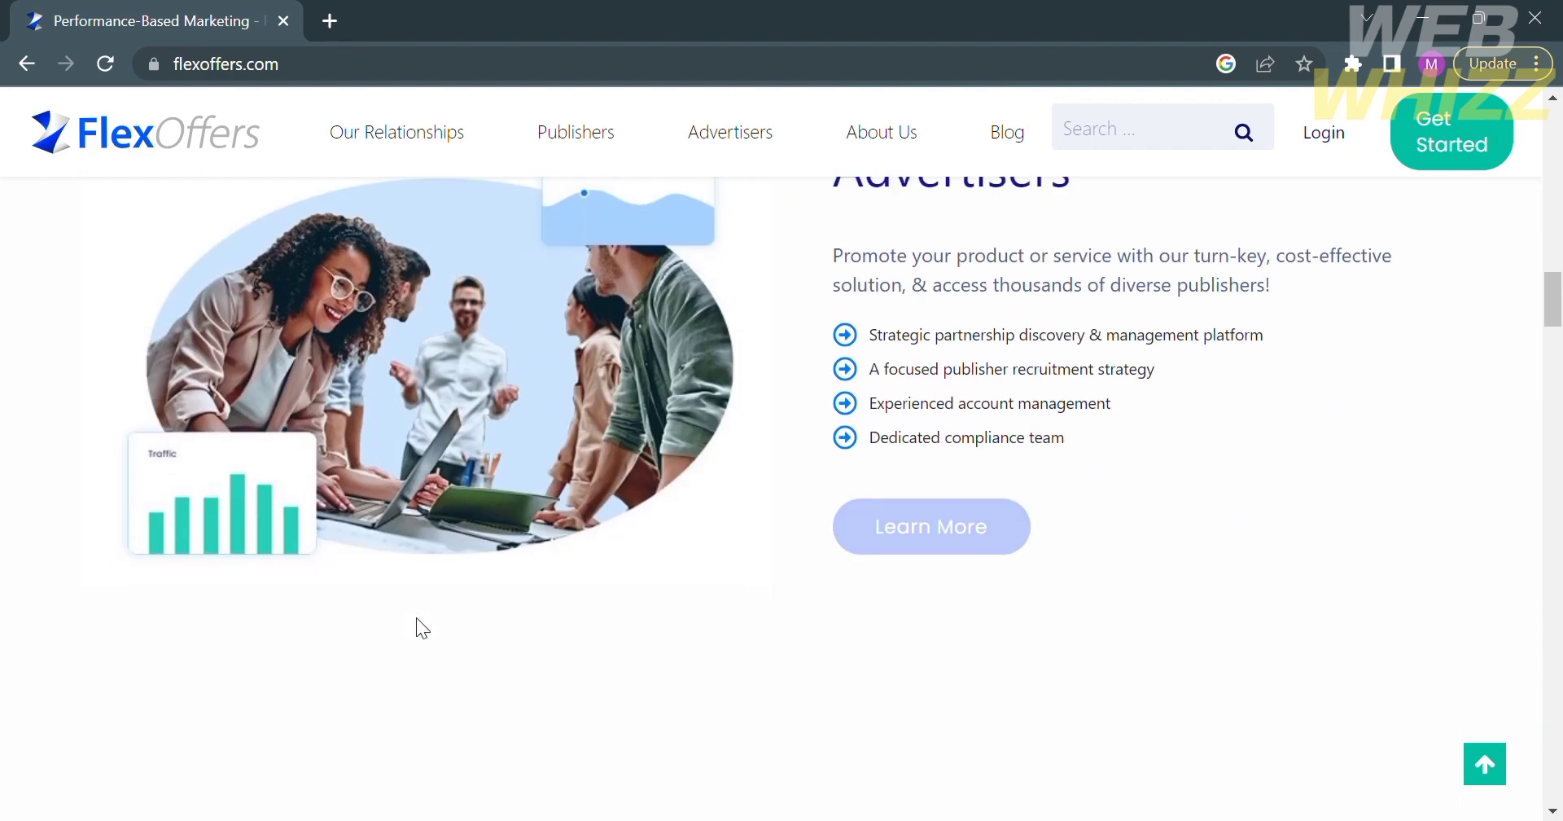
{"action": "scroll", "coordinate": [417, 617], "scroll_direction": "down", "scroll_amount": 8}
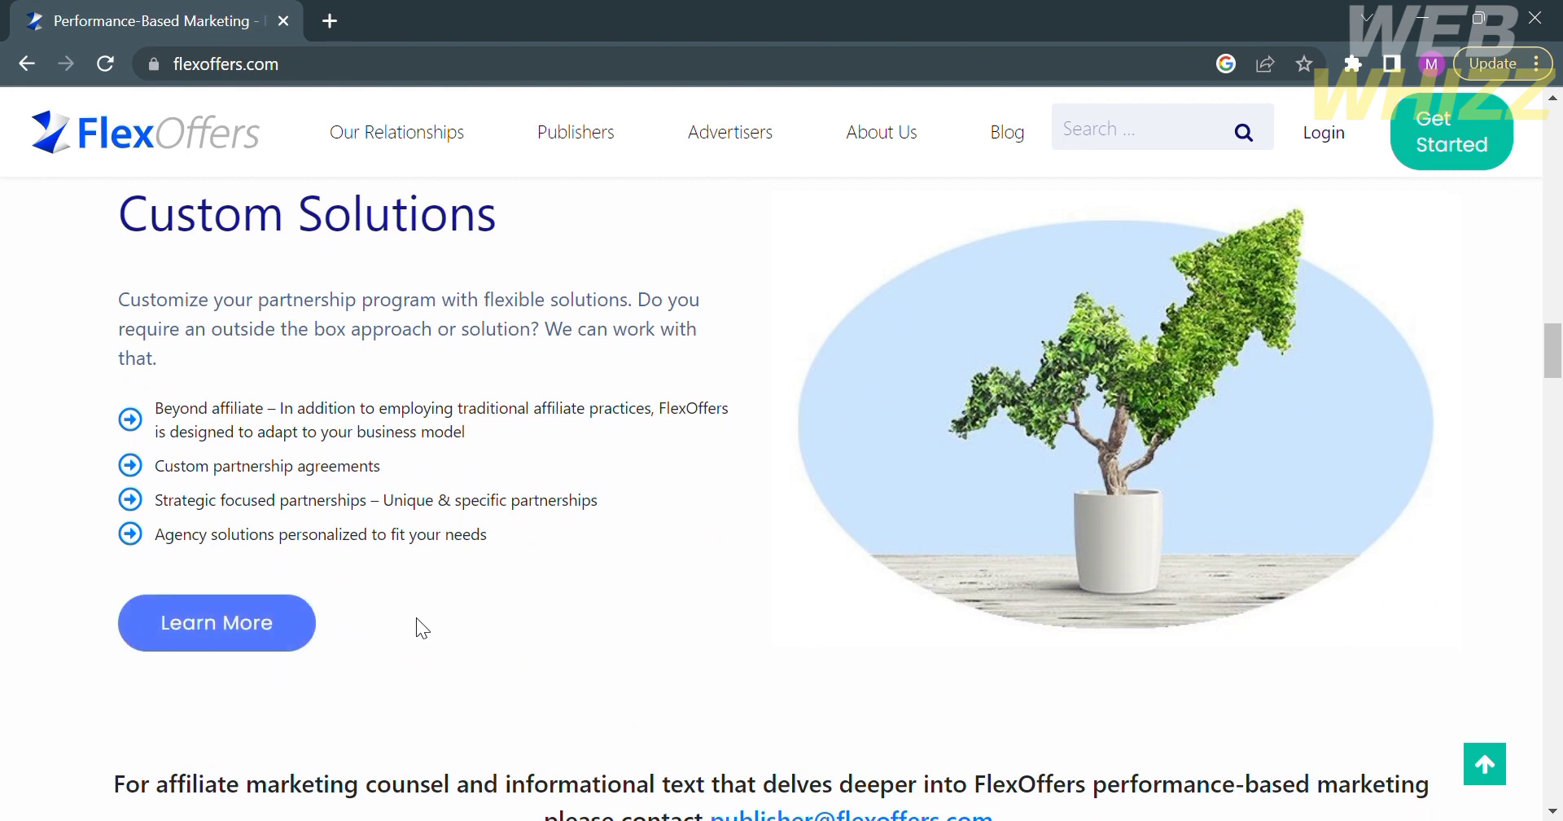
{"action": "scroll", "coordinate": [417, 617], "scroll_direction": "down", "scroll_amount": 4}
{"action": "scroll", "coordinate": [417, 617], "scroll_direction": "down", "scroll_amount": 1}
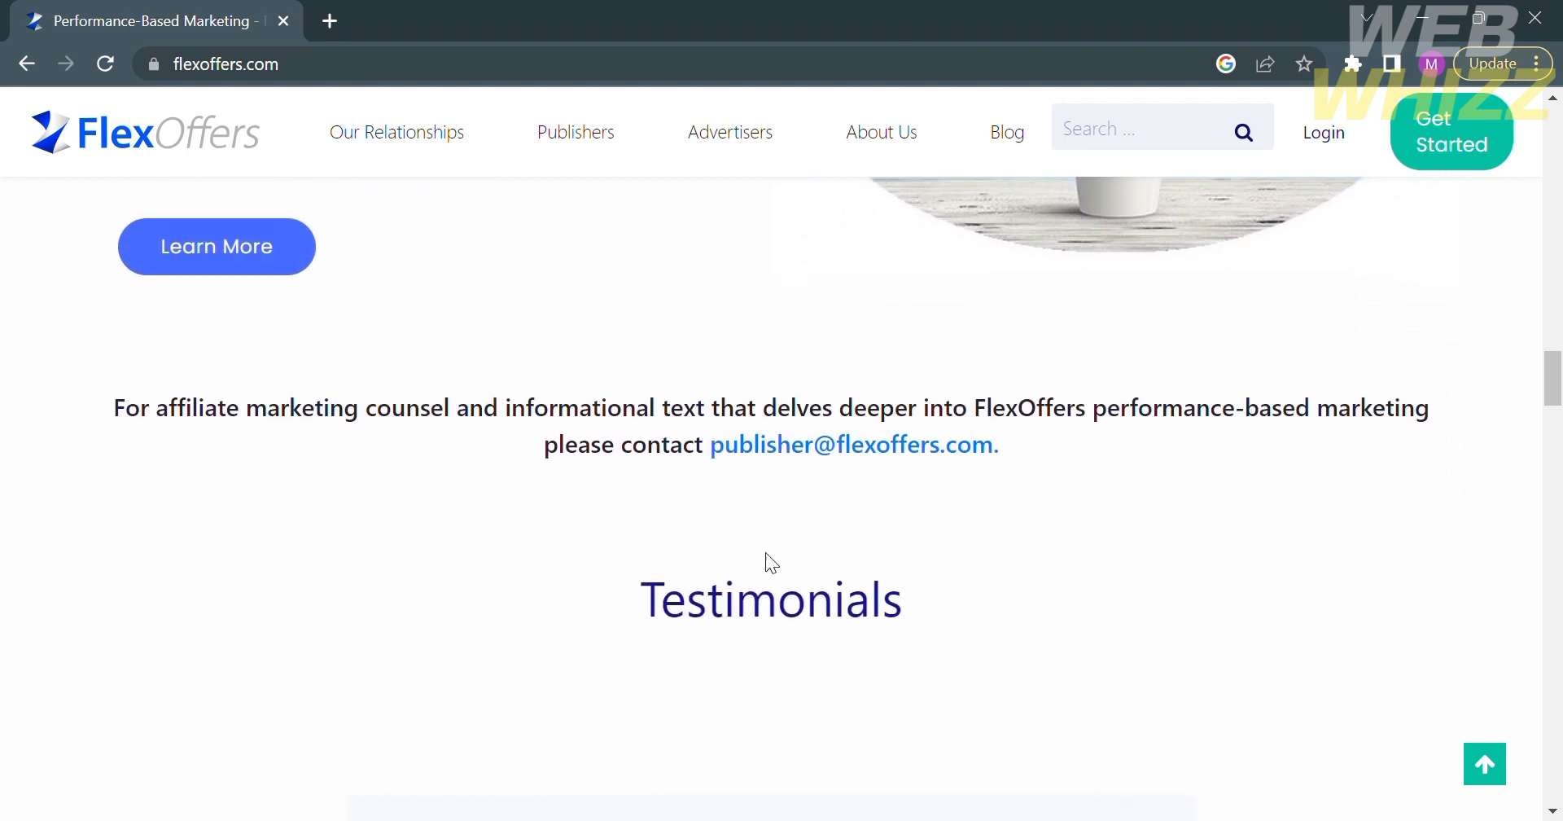
{"action": "scroll", "coordinate": [1204, 773], "scroll_direction": "down", "scroll_amount": 8}
{"action": "scroll", "coordinate": [1204, 773], "scroll_direction": "up", "scroll_amount": 3}
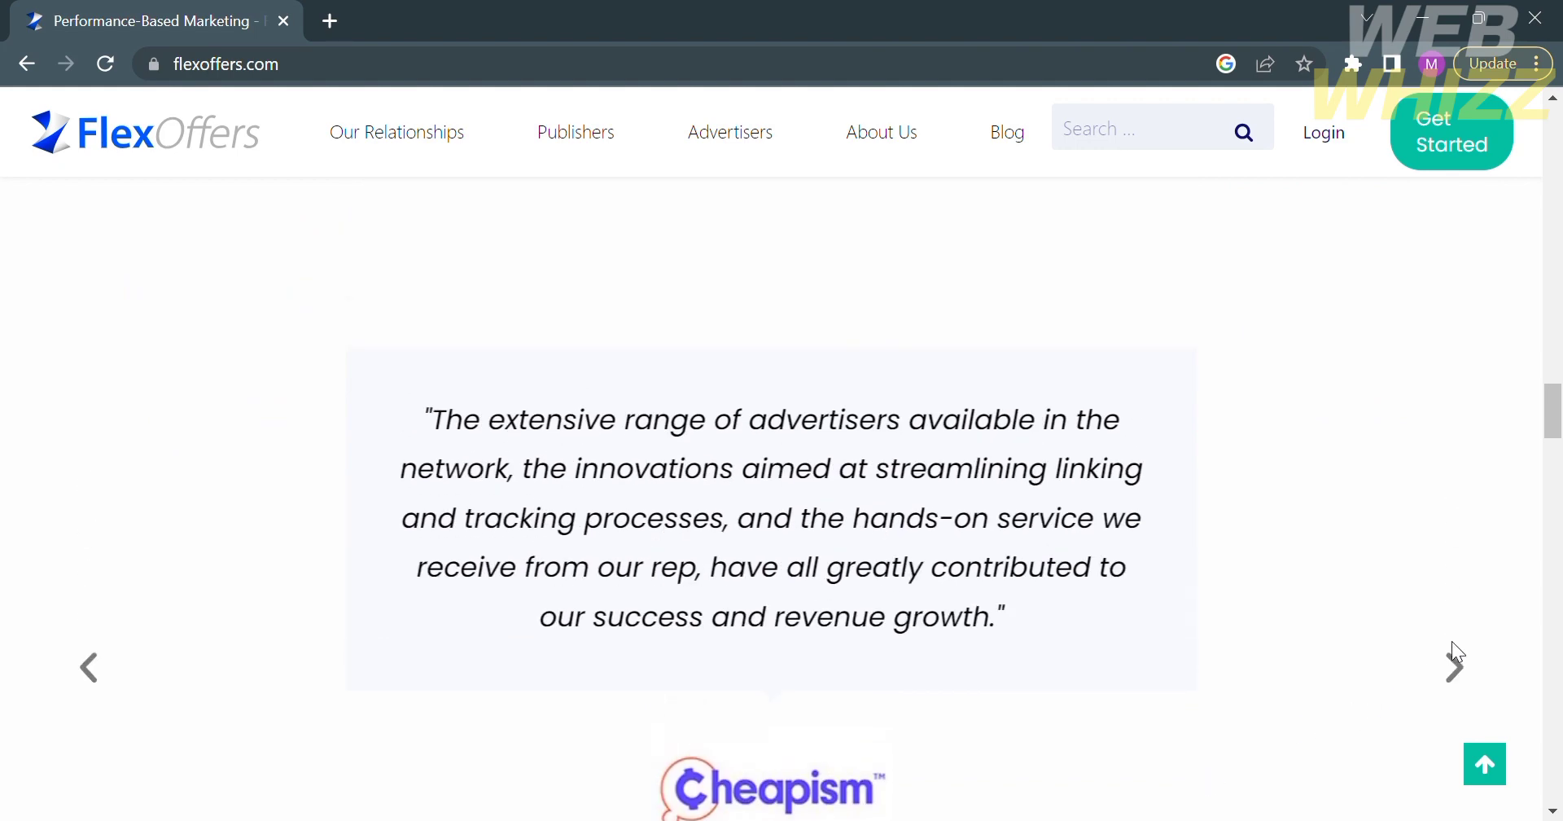
{"action": "left_click", "coordinate": [1454, 664]}
{"action": "scroll", "coordinate": [1451, 655], "scroll_direction": "down", "scroll_amount": 2}
{"action": "scroll", "coordinate": [1451, 651], "scroll_direction": "down", "scroll_amount": 20}
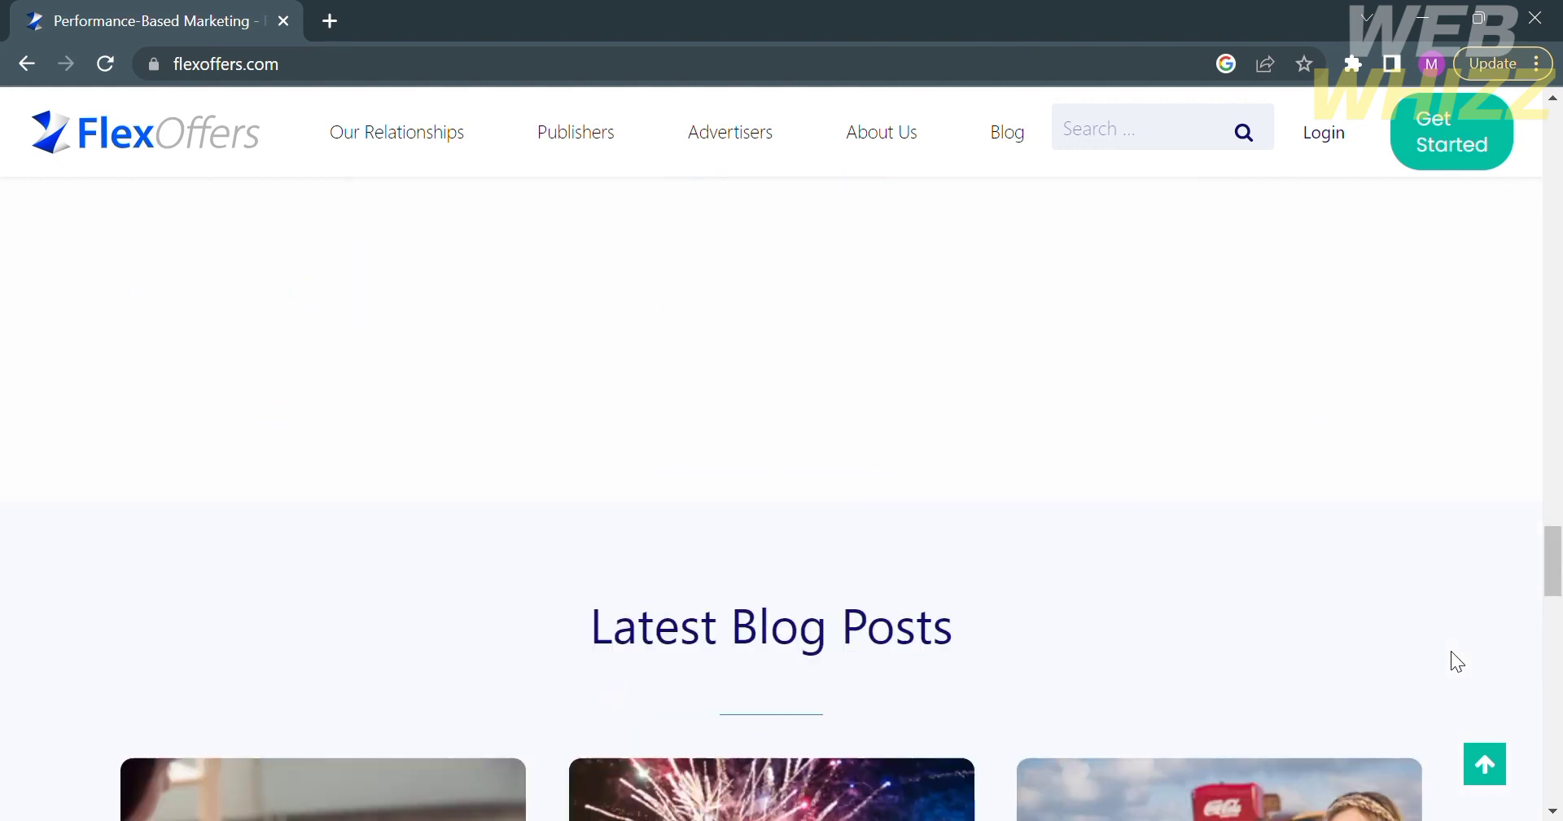
{"action": "scroll", "coordinate": [1452, 653], "scroll_direction": "down", "scroll_amount": 9}
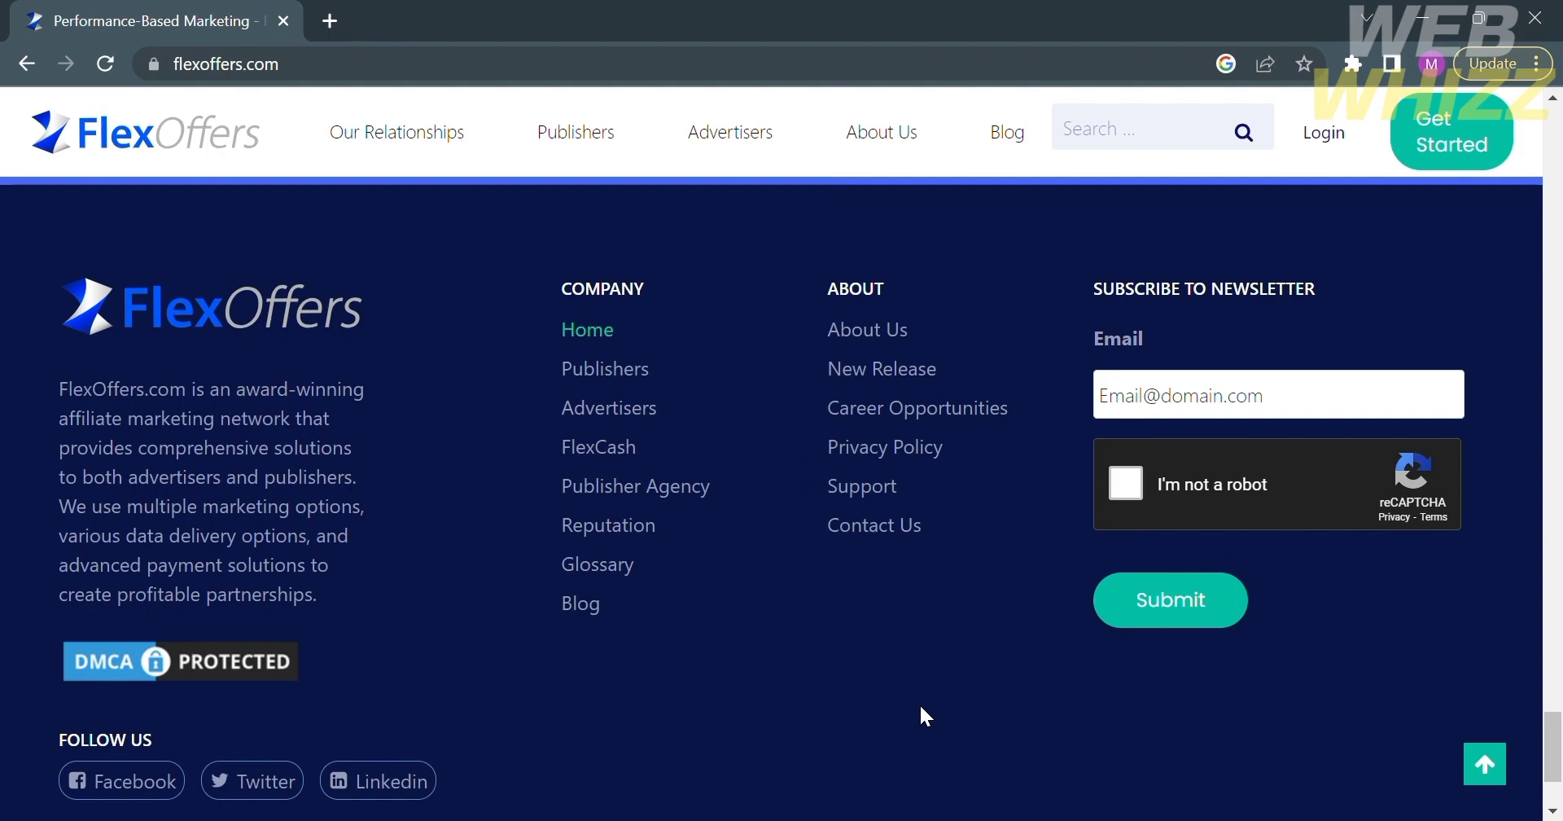
{"action": "scroll", "coordinate": [915, 550], "scroll_direction": "up", "scroll_amount": 20}
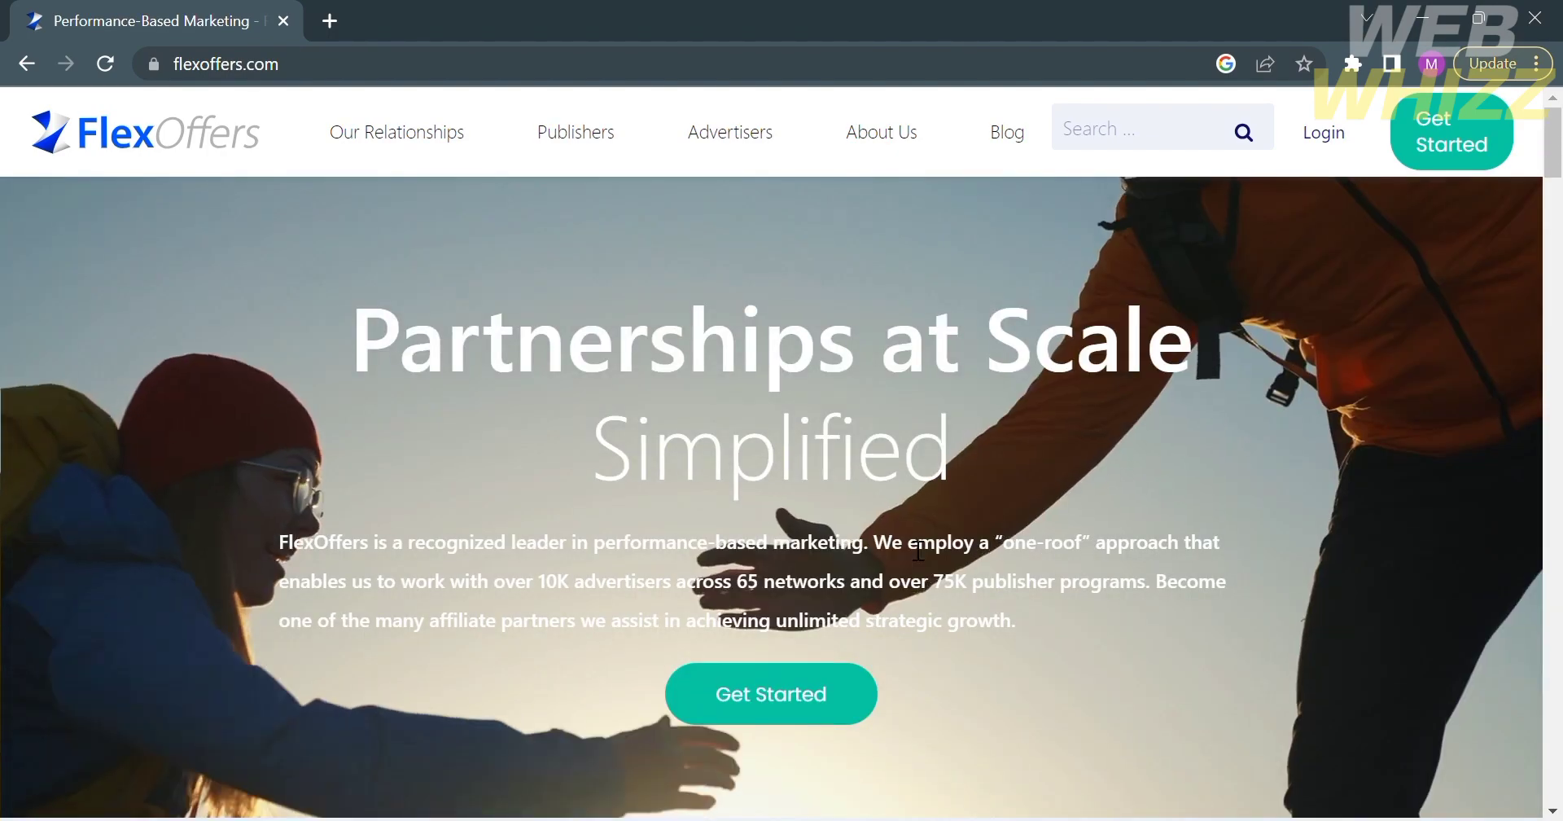
Step: Bring up the Get Started page listing Publisher/Affiliate and Advertiser/Merchant sign-up options
{"action": "mouse_move", "coordinate": [604, 175]}
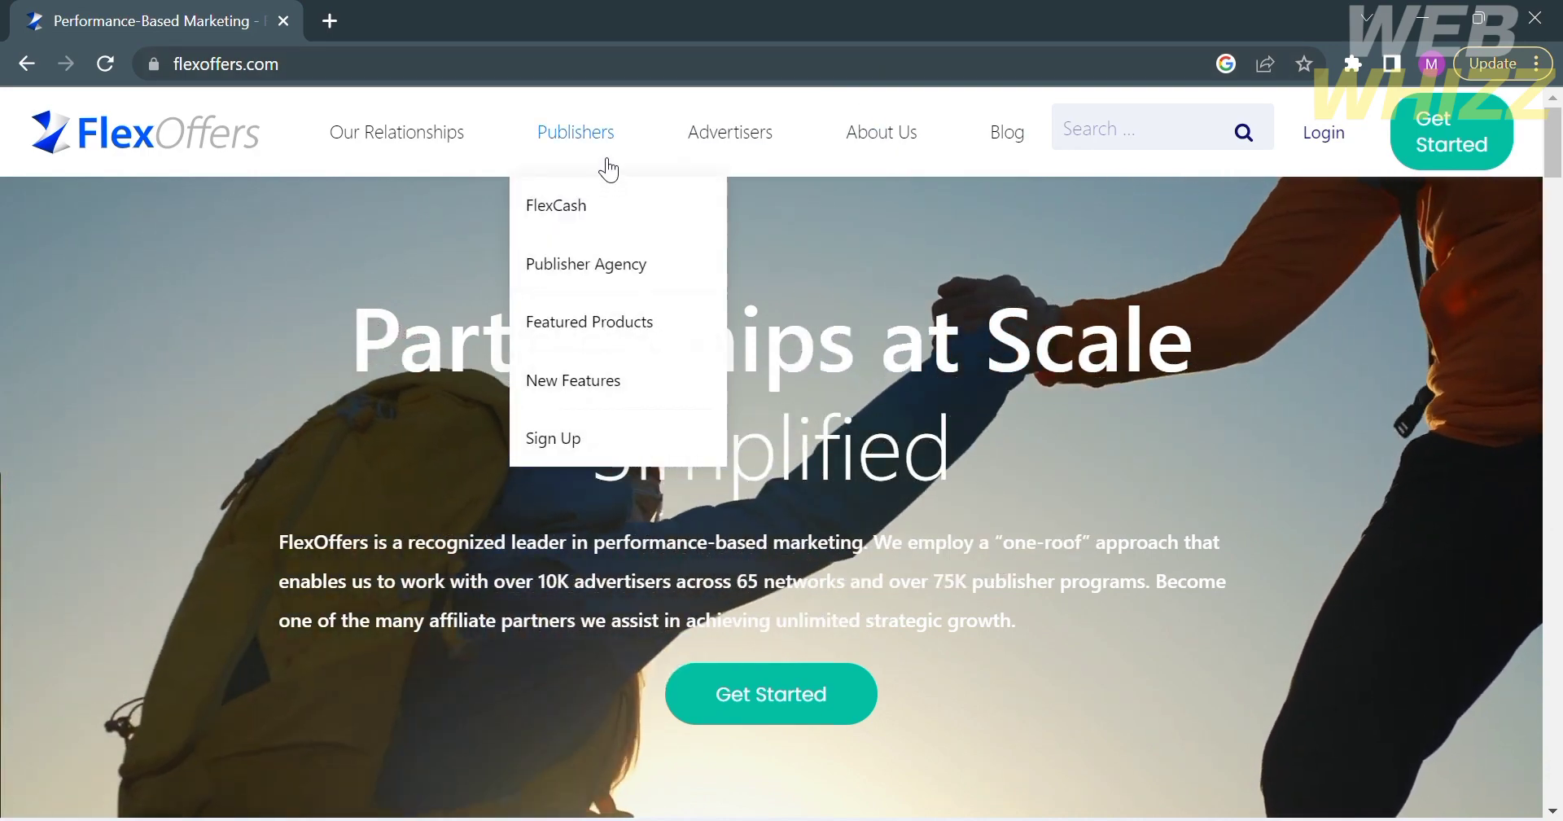
{"action": "mouse_move", "coordinate": [432, 160]}
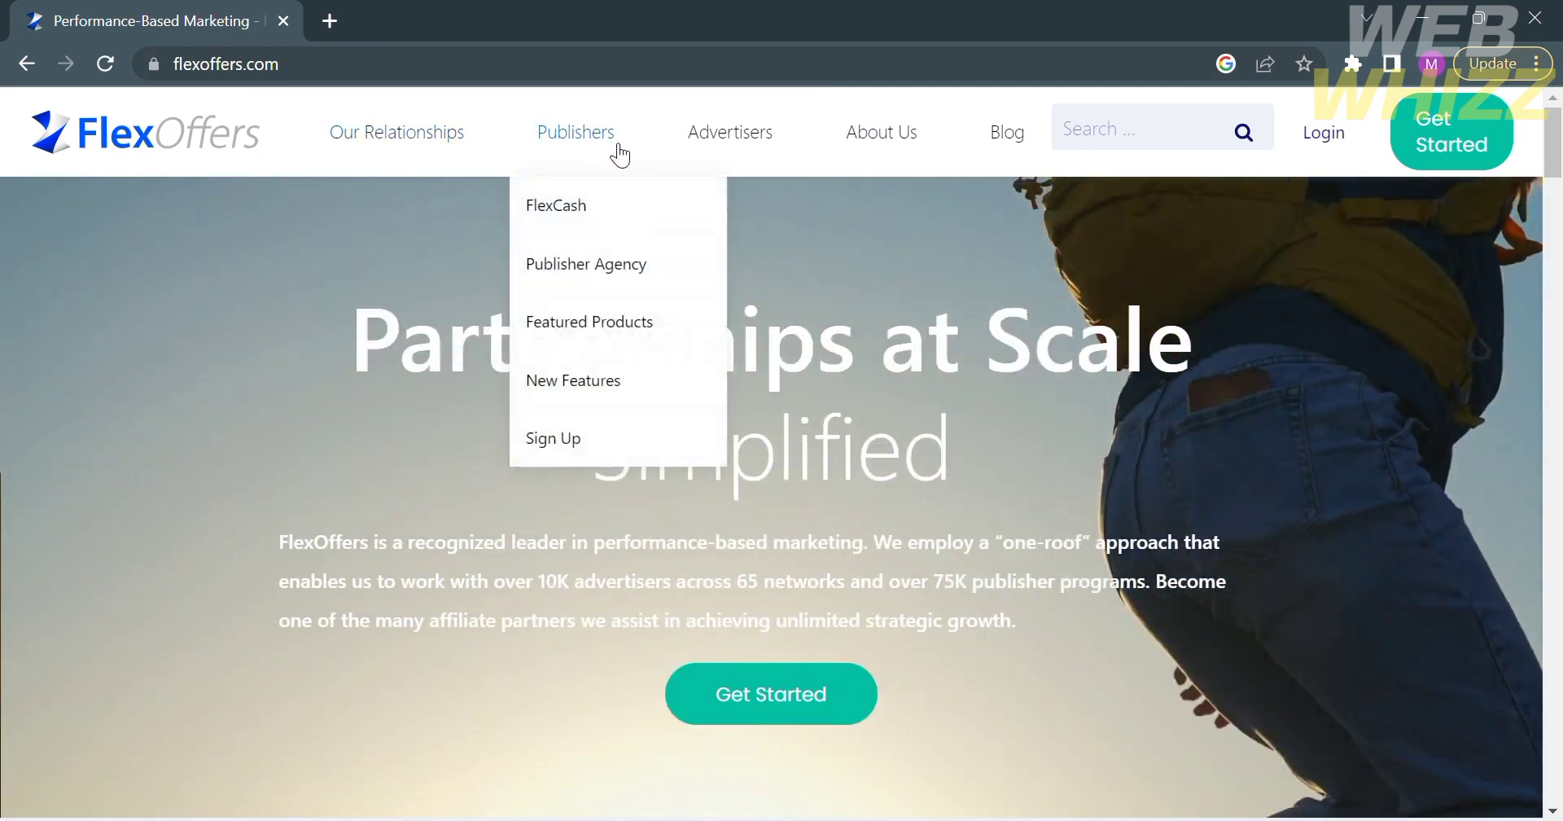
{"action": "mouse_move", "coordinate": [893, 150]}
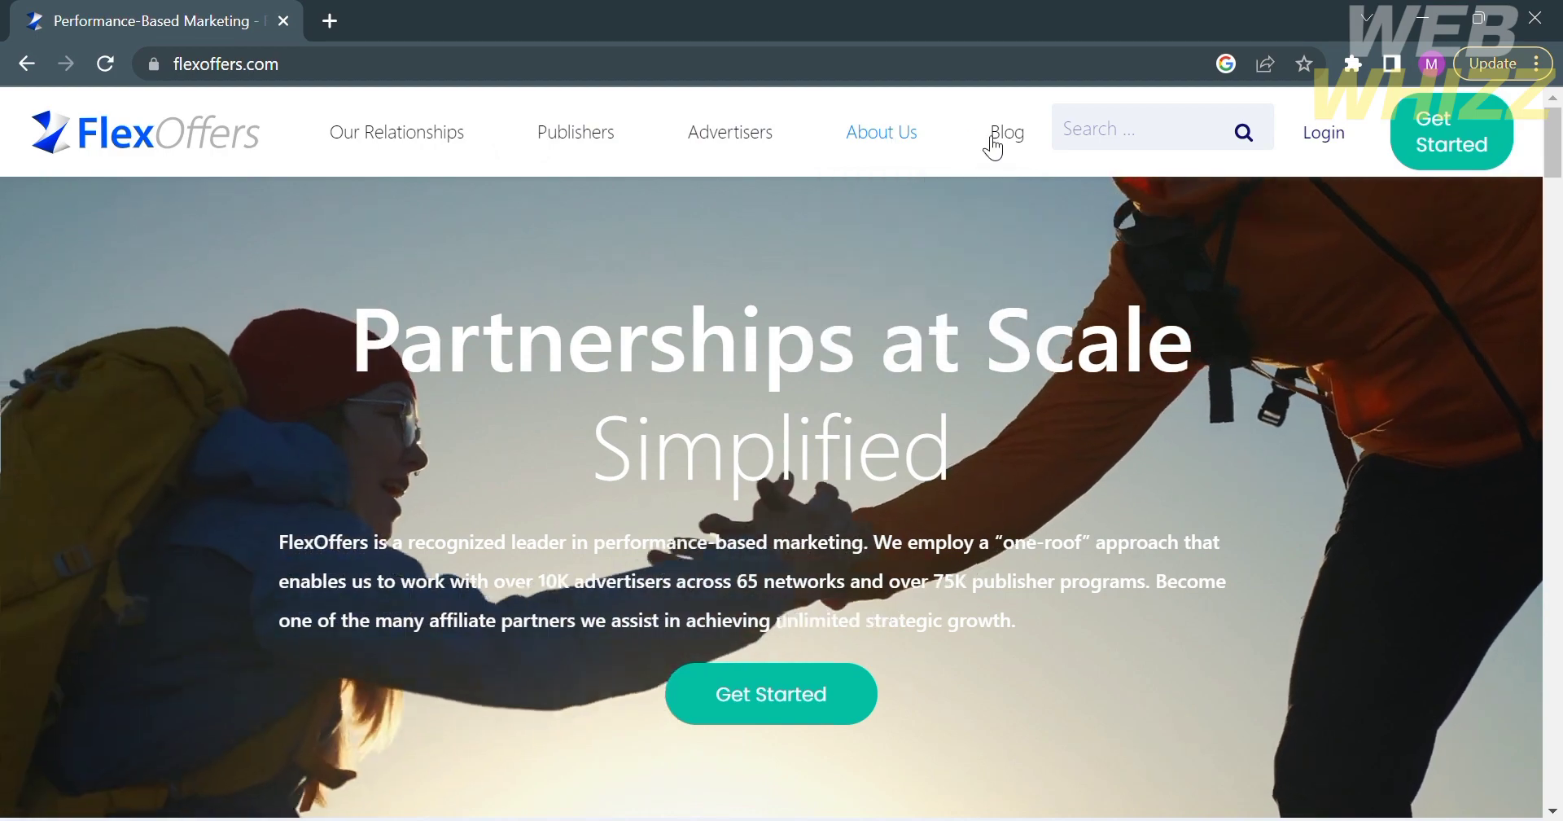
{"action": "mouse_move", "coordinate": [1435, 213]}
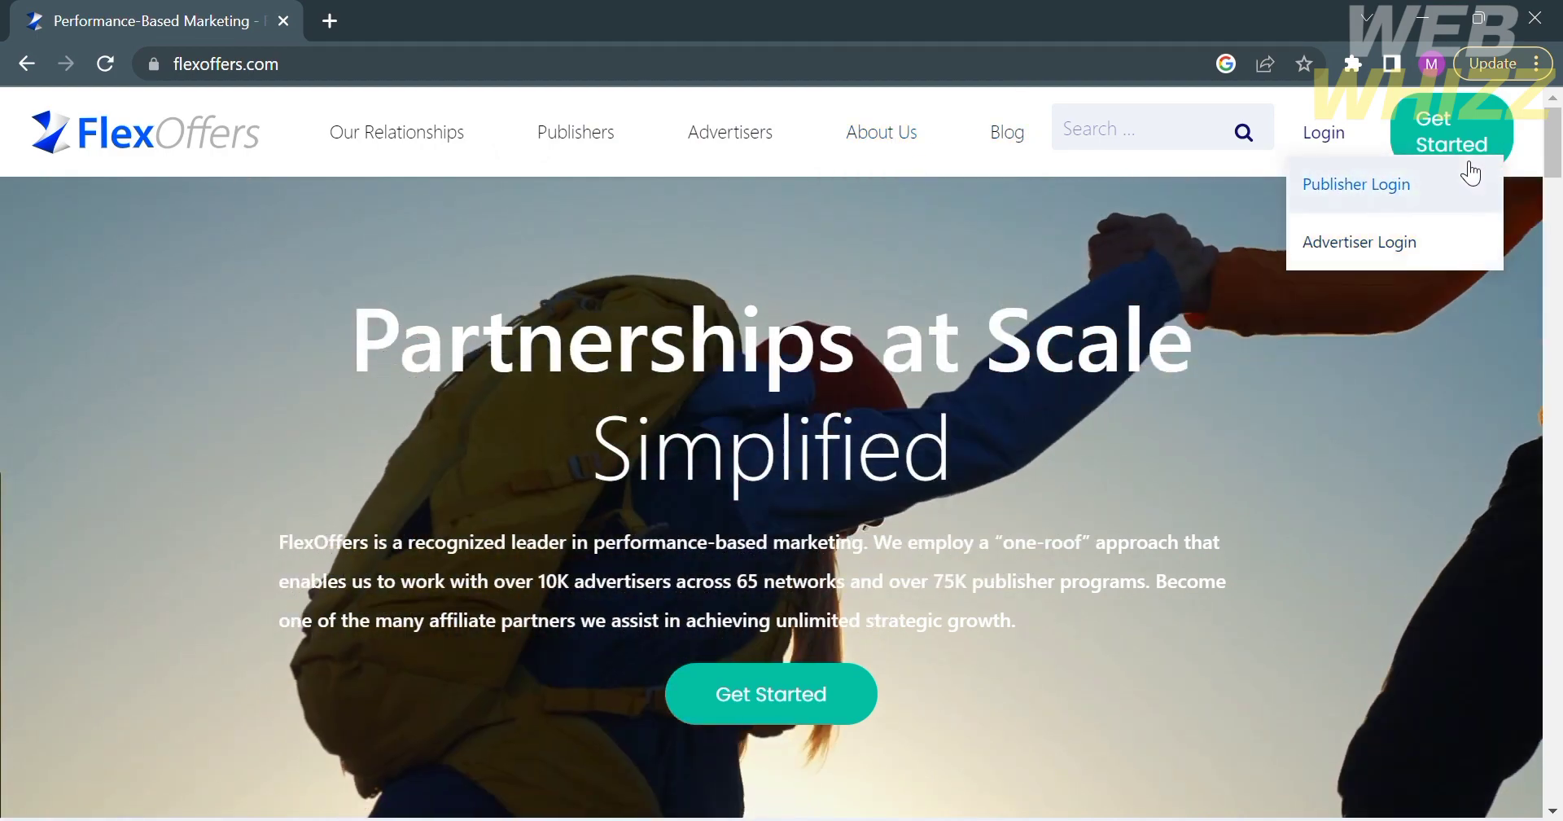
{"action": "left_click", "coordinate": [1472, 161]}
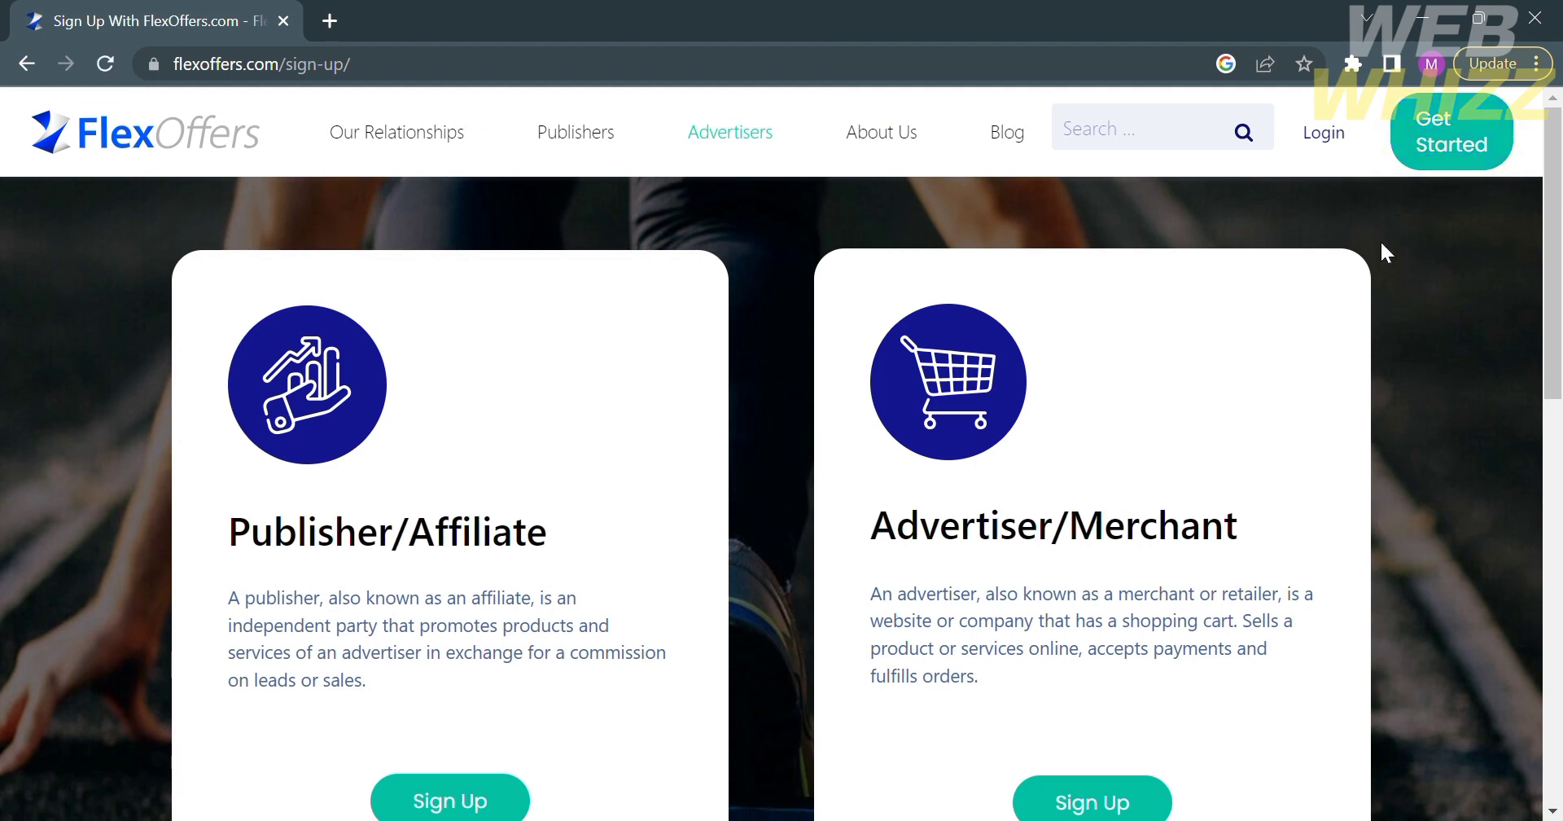
{"action": "scroll", "coordinate": [760, 445], "scroll_direction": "down", "scroll_amount": 2}
{"action": "scroll", "coordinate": [755, 437], "scroll_direction": "up", "scroll_amount": 1}
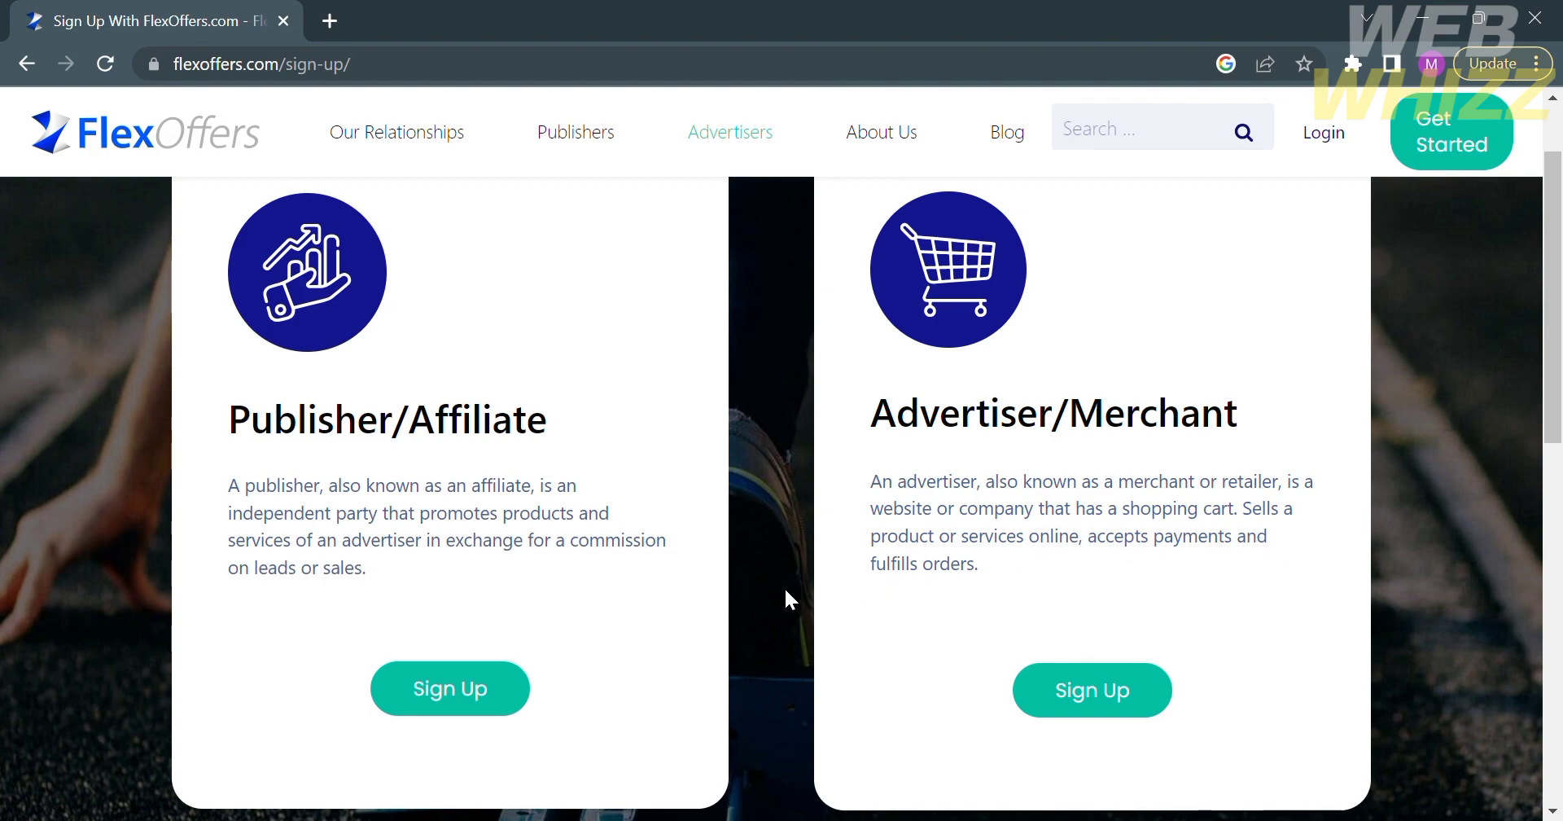
{"action": "scroll", "coordinate": [676, 593], "scroll_direction": "down", "scroll_amount": 6}
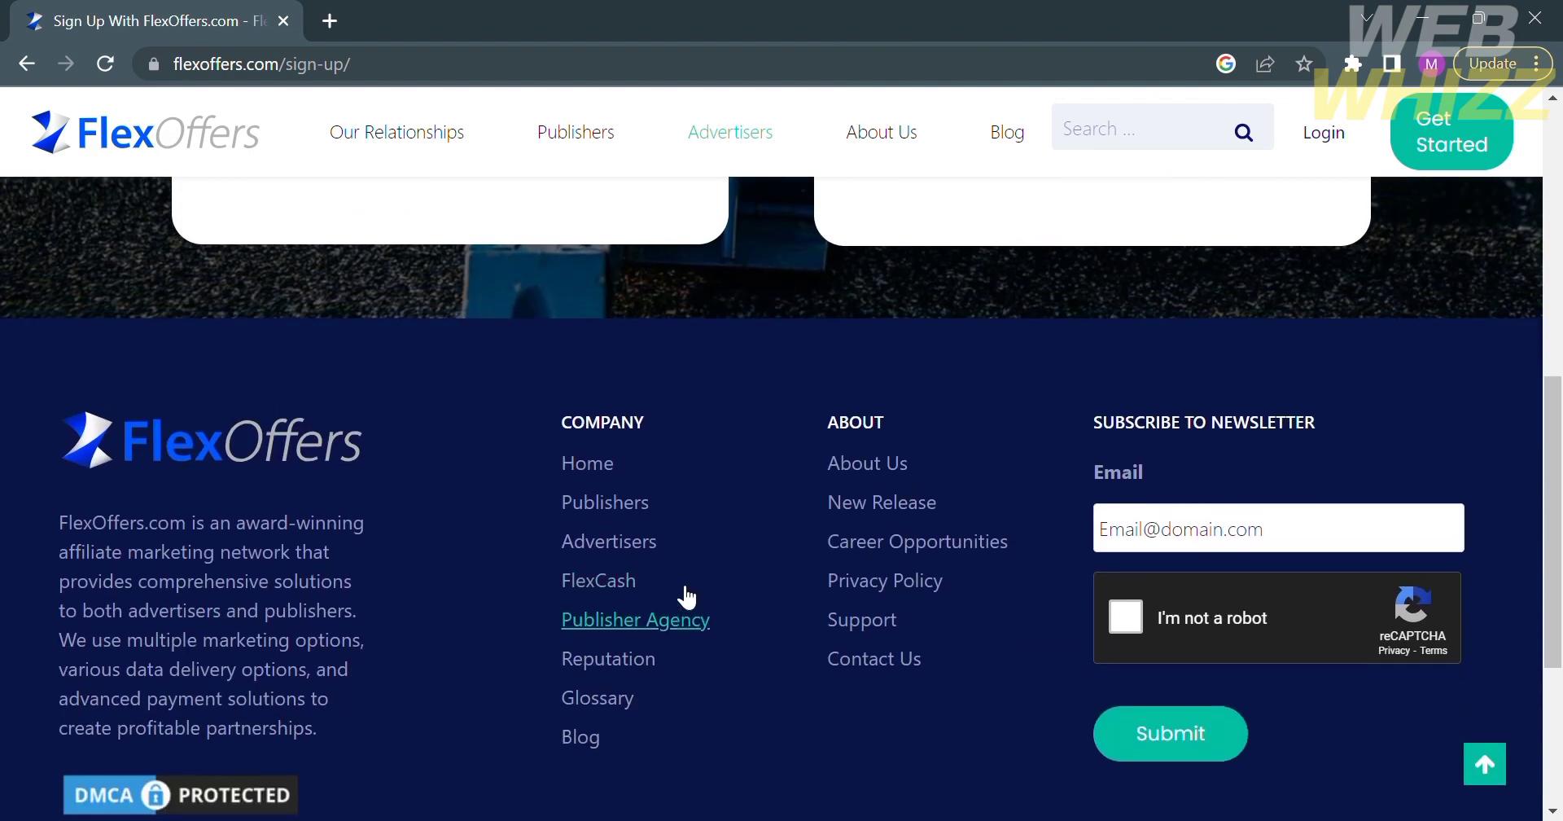
{"action": "scroll", "coordinate": [686, 598], "scroll_direction": "up", "scroll_amount": 6}
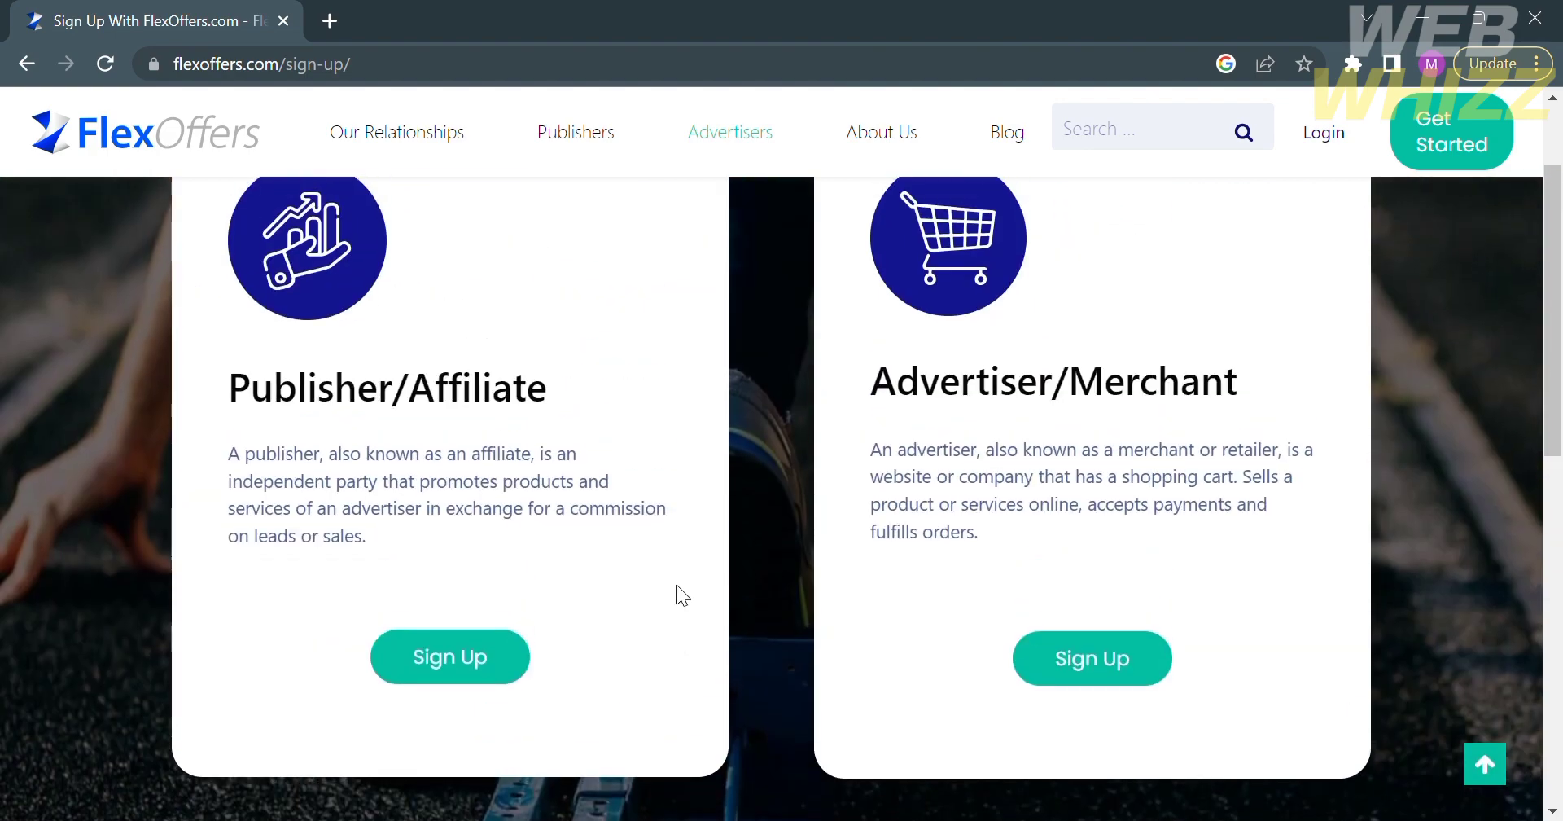
Step: Sign up as a Publisher/Affiliate and review the step 1 account-info form
{"action": "left_click", "coordinate": [465, 661]}
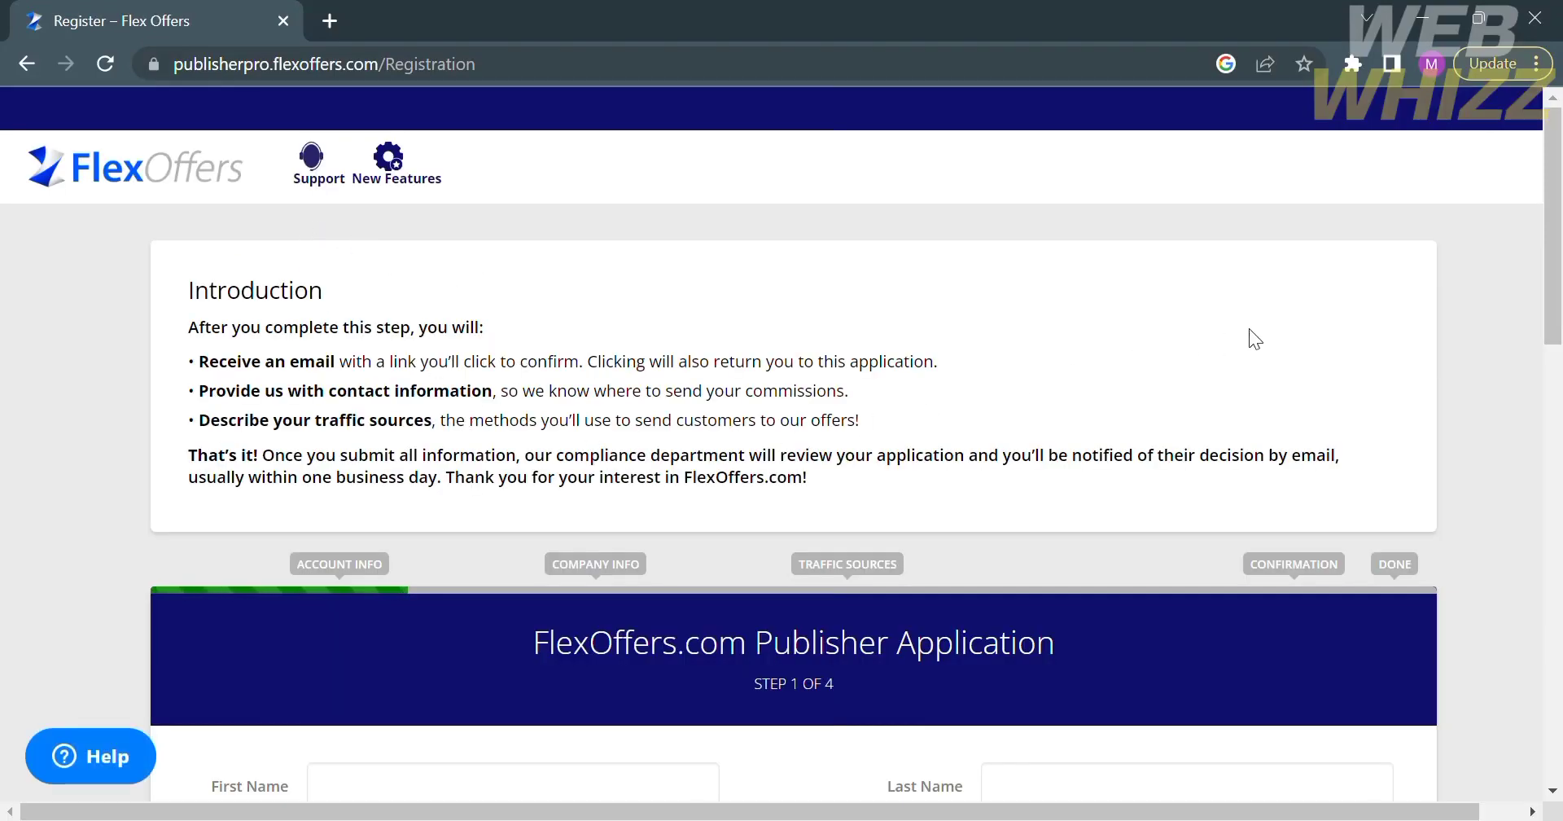
{"action": "scroll", "coordinate": [1248, 331], "scroll_direction": "down", "scroll_amount": 6}
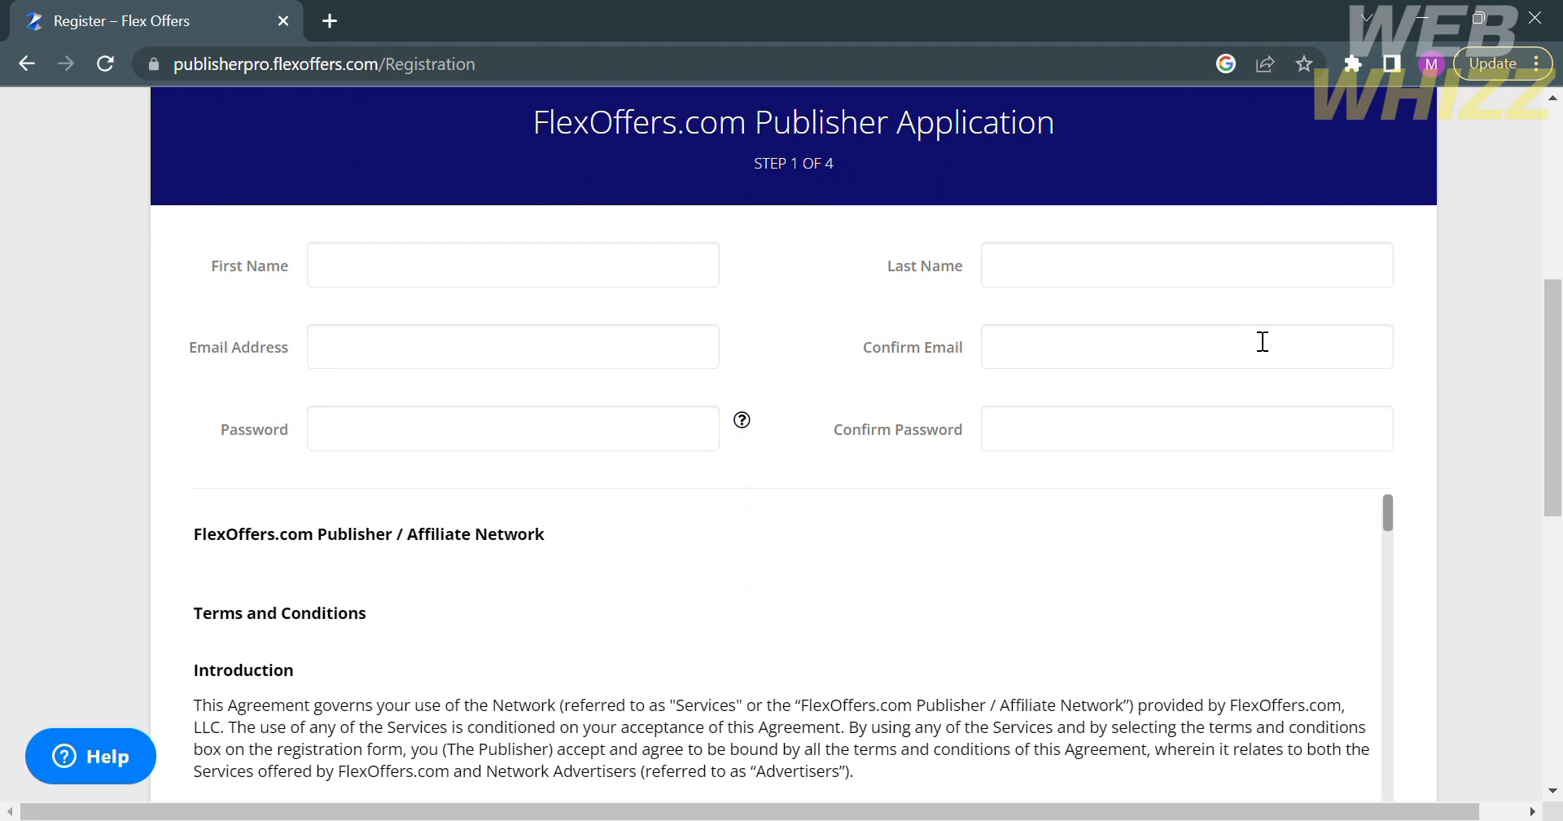
{"action": "scroll", "coordinate": [1263, 342], "scroll_direction": "up", "scroll_amount": 3}
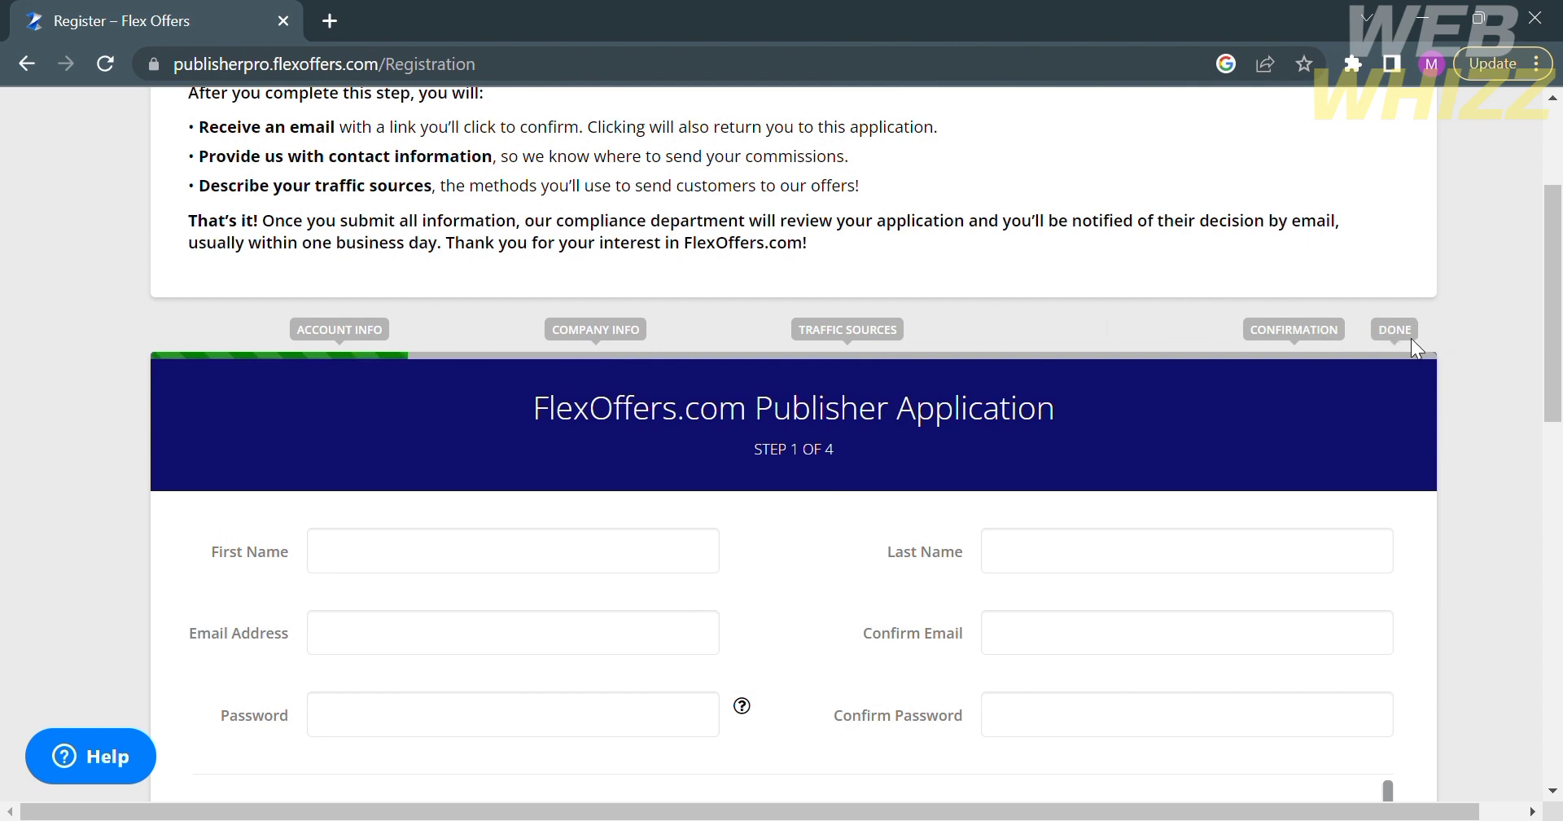
{"action": "scroll", "coordinate": [800, 310], "scroll_direction": "up", "scroll_amount": 3}
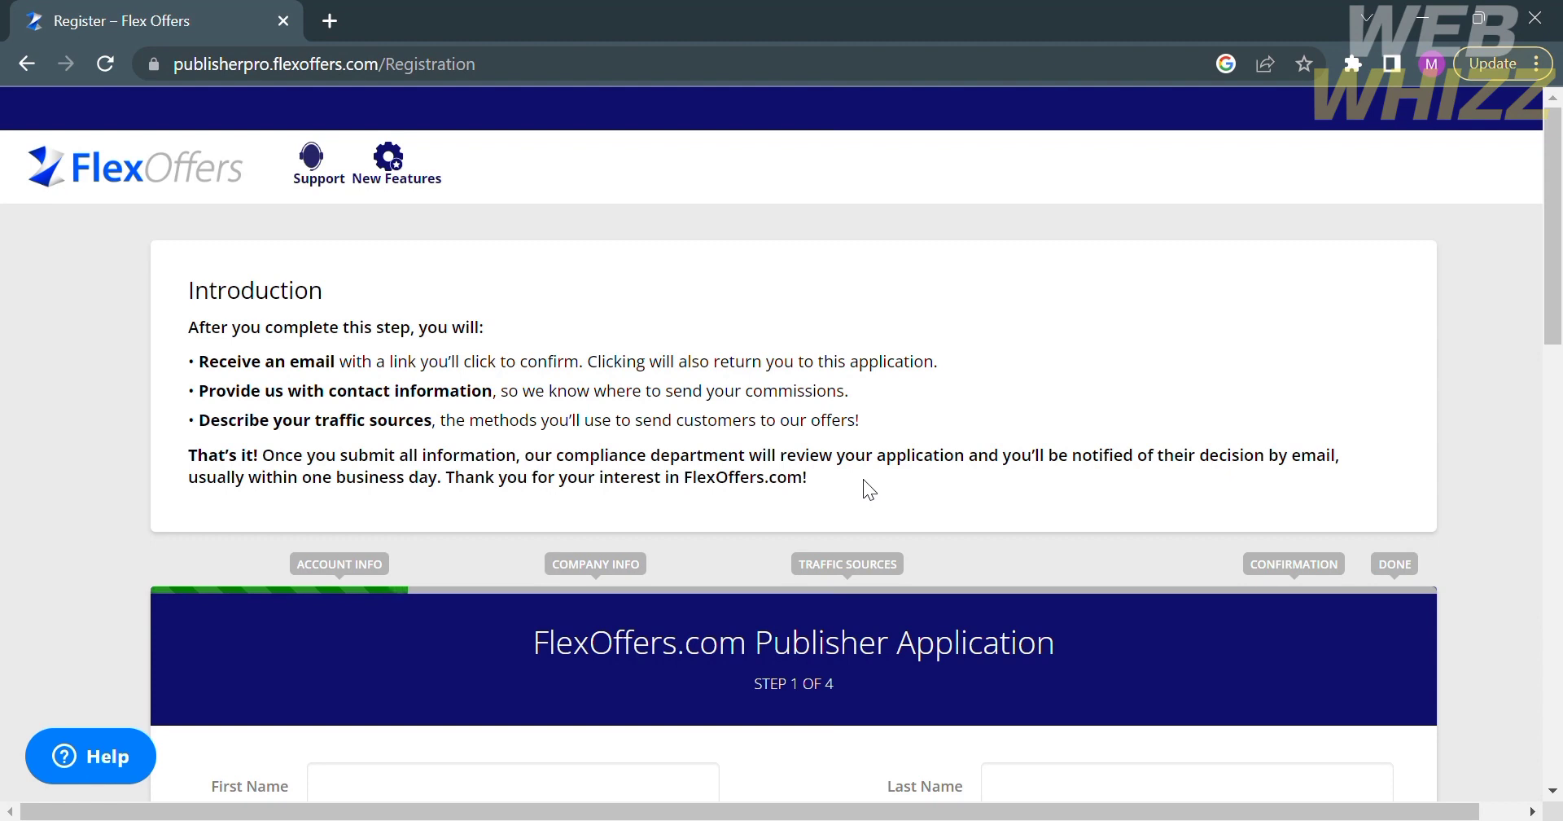
{"action": "scroll", "coordinate": [864, 478], "scroll_direction": "down", "scroll_amount": 5}
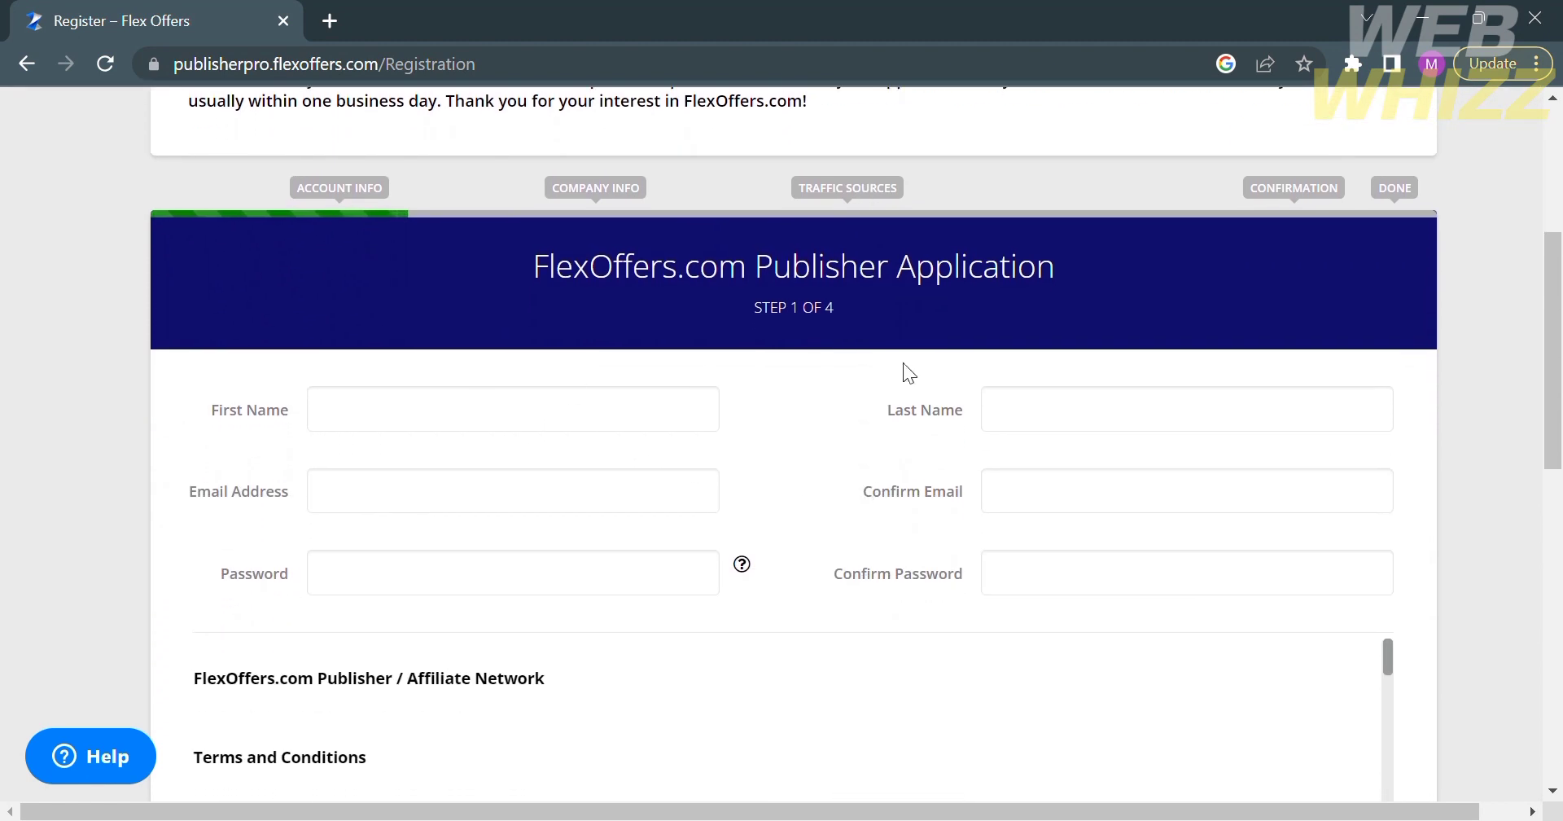
Step: Fill first and last name from saved details and enter the account e-mail address
{"action": "left_click", "coordinate": [615, 431]}
{"action": "left_click", "coordinate": [493, 448]}
{"action": "left_click", "coordinate": [1082, 415]}
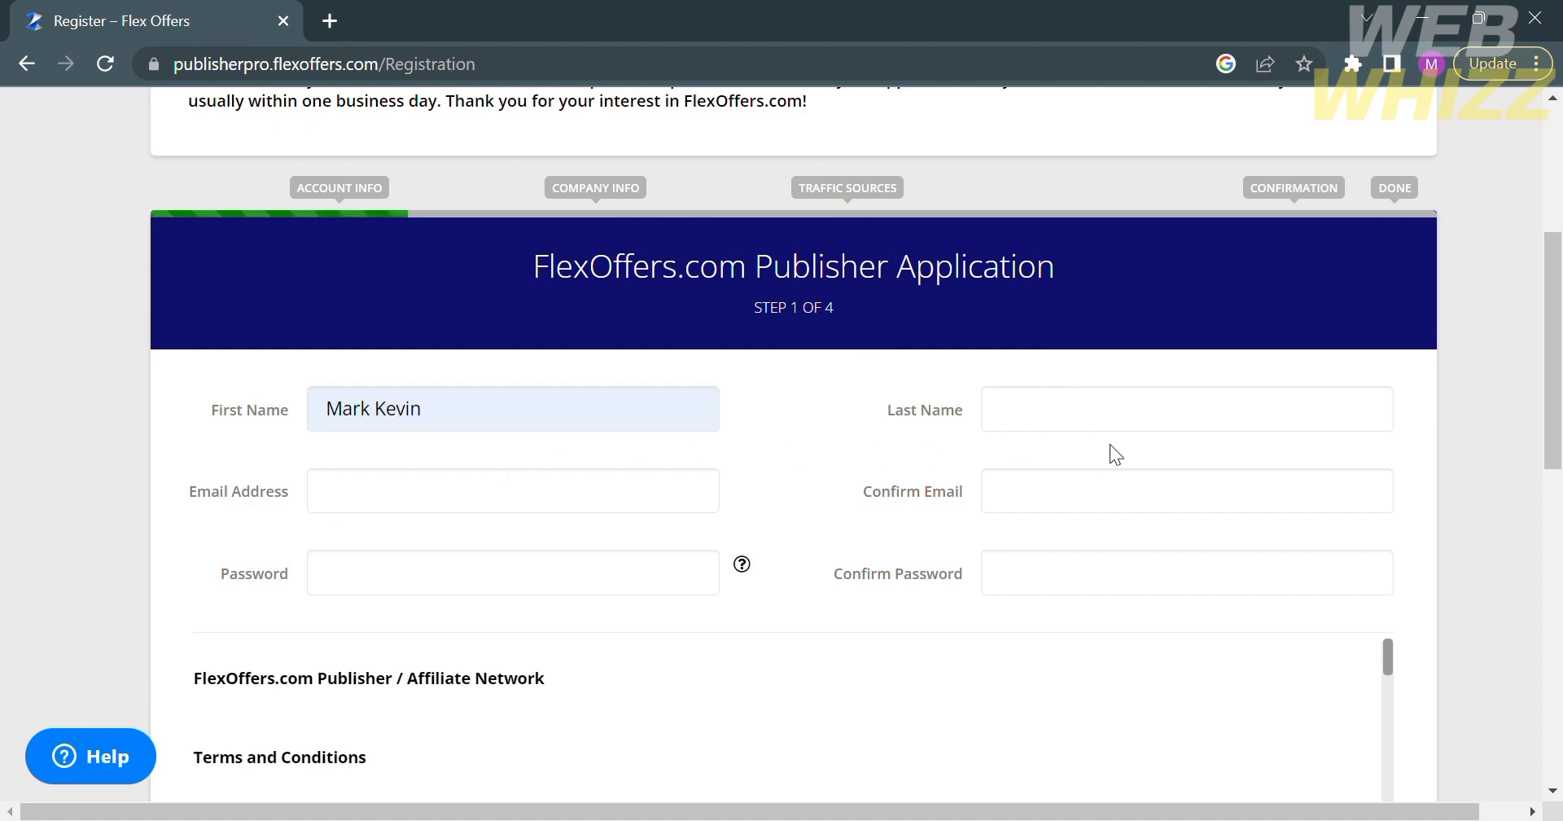
{"action": "left_click", "coordinate": [1149, 491]}
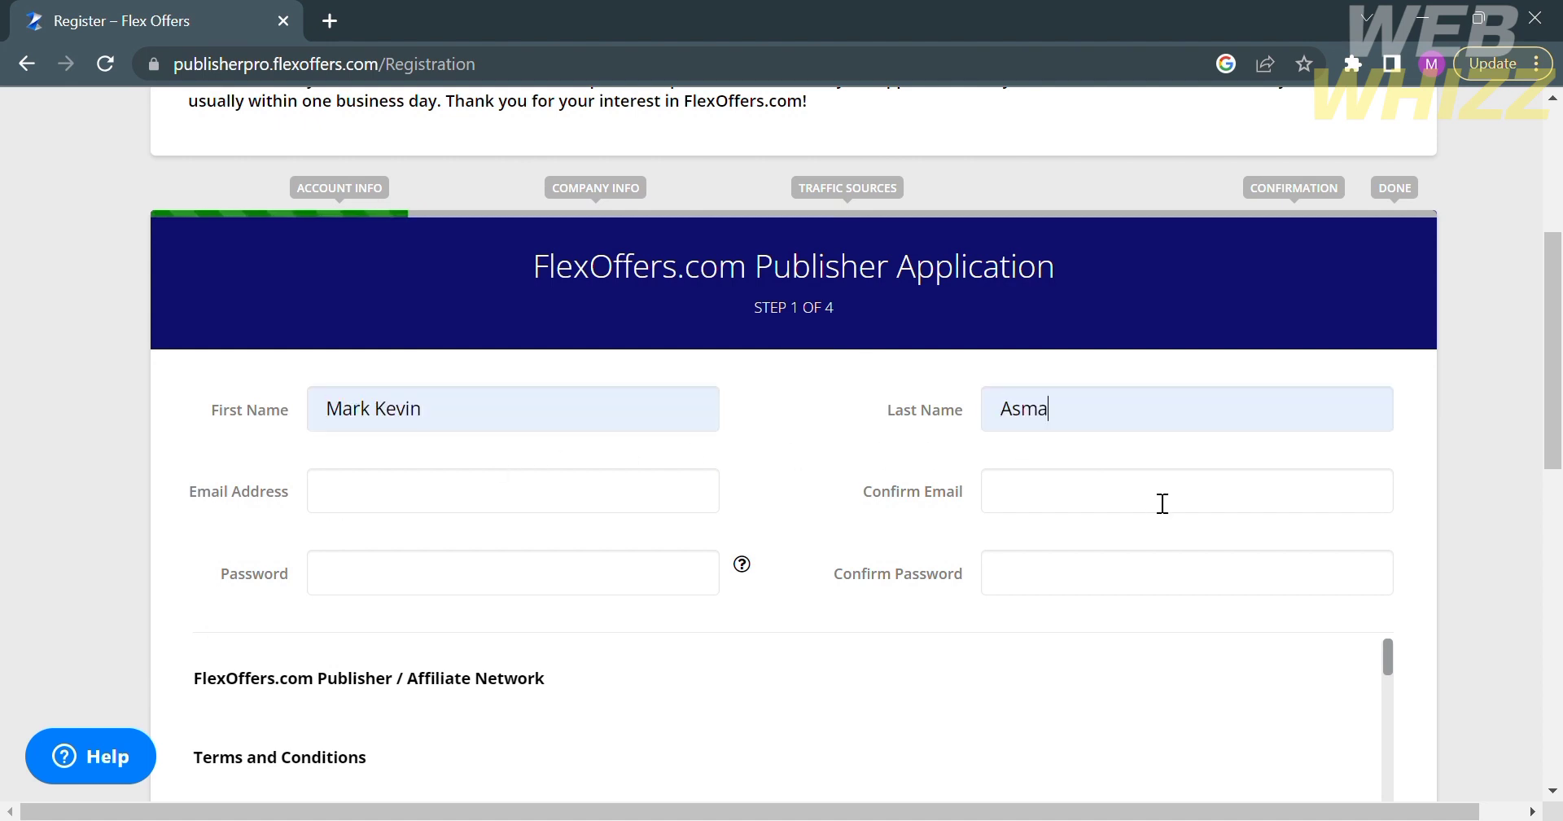
{"action": "left_click", "coordinate": [527, 511]}
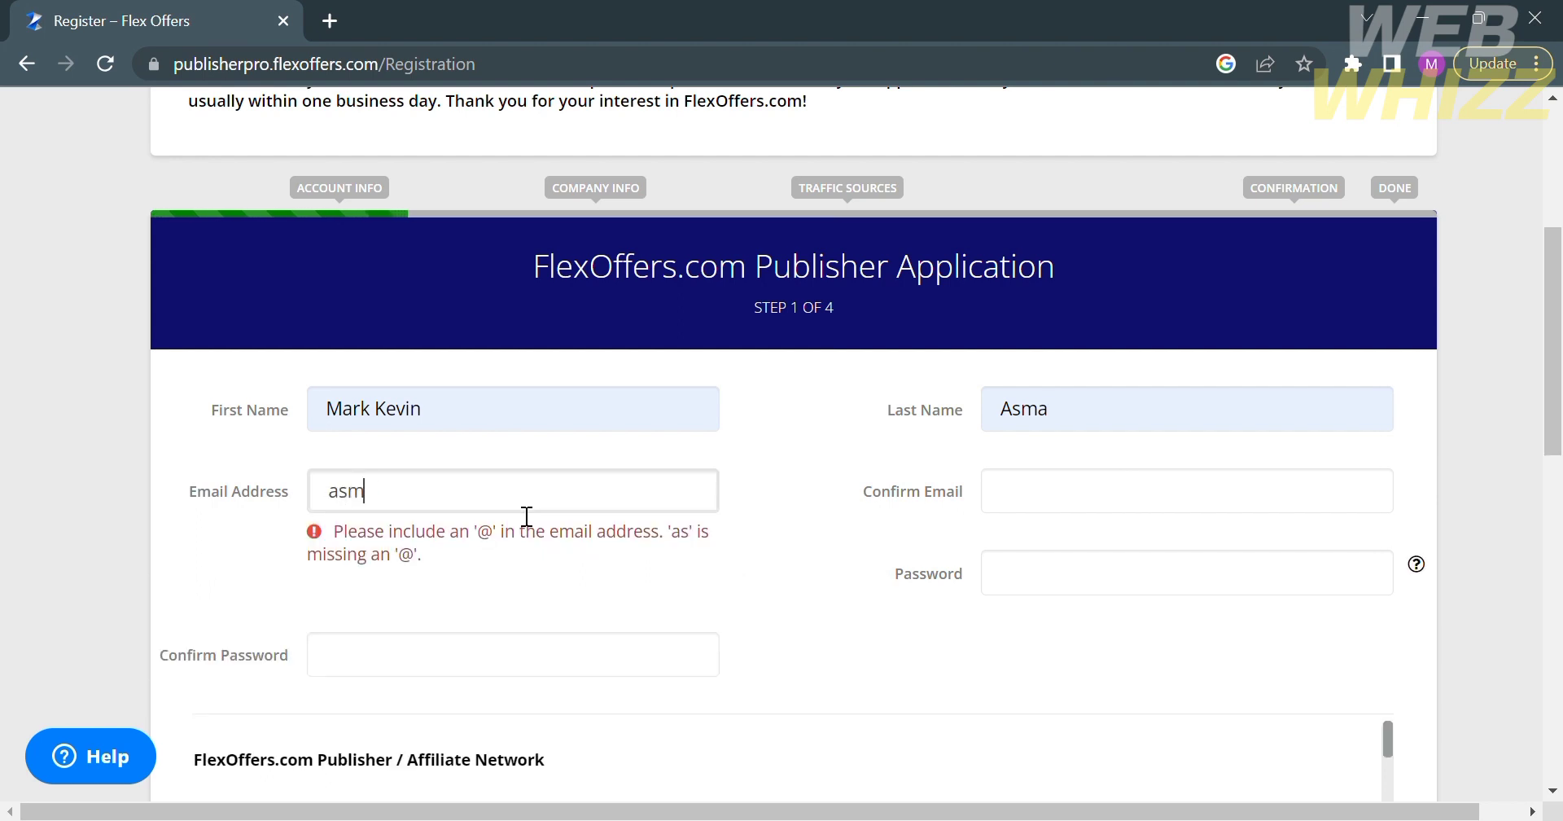
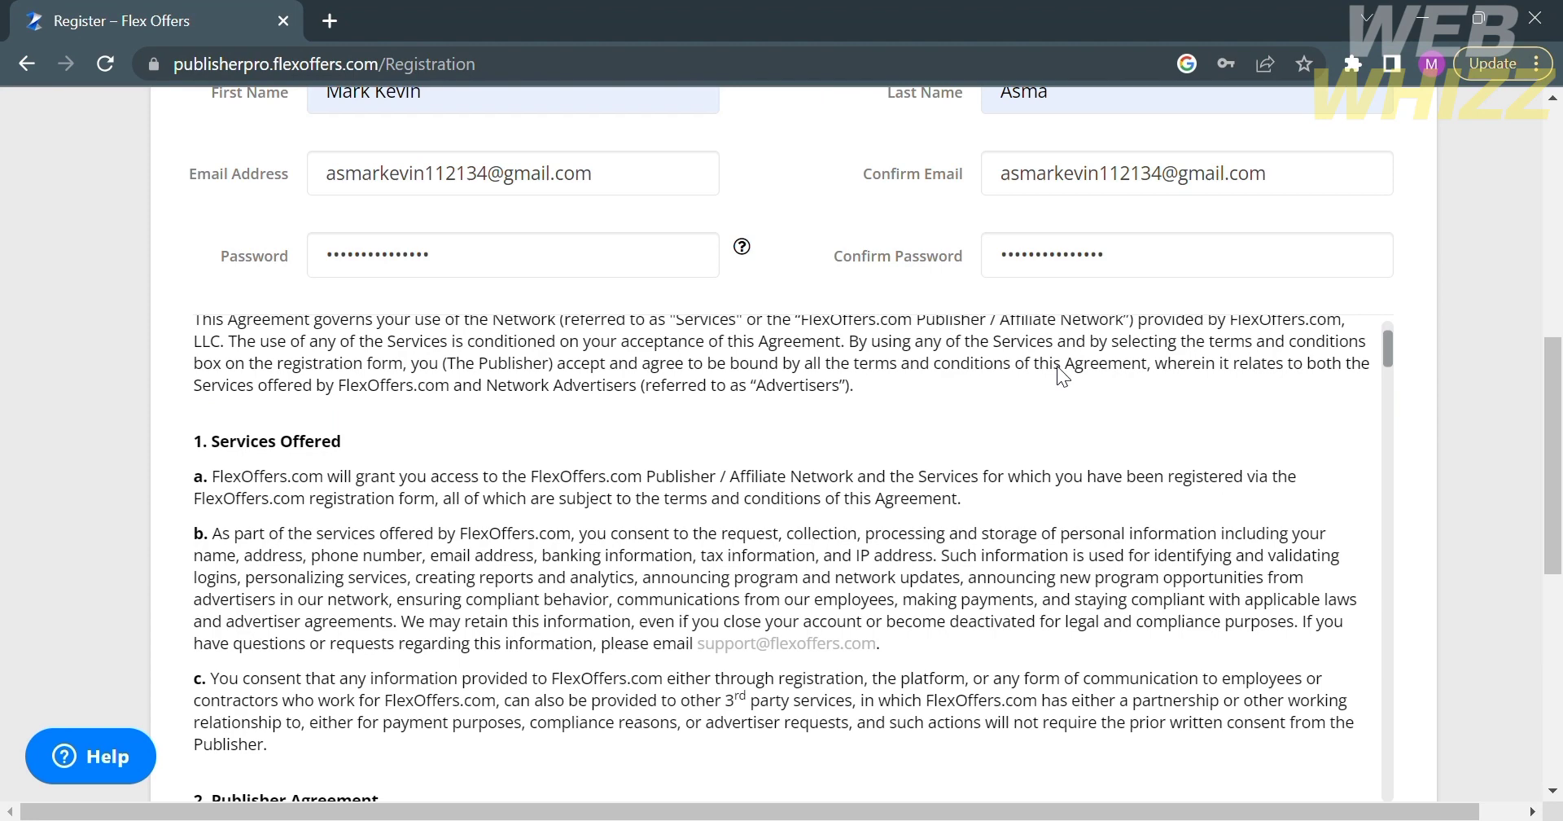
Step: Agree to the terms and conditions and register the account
{"action": "scroll", "coordinate": [998, 506], "scroll_direction": "up", "scroll_amount": 3}
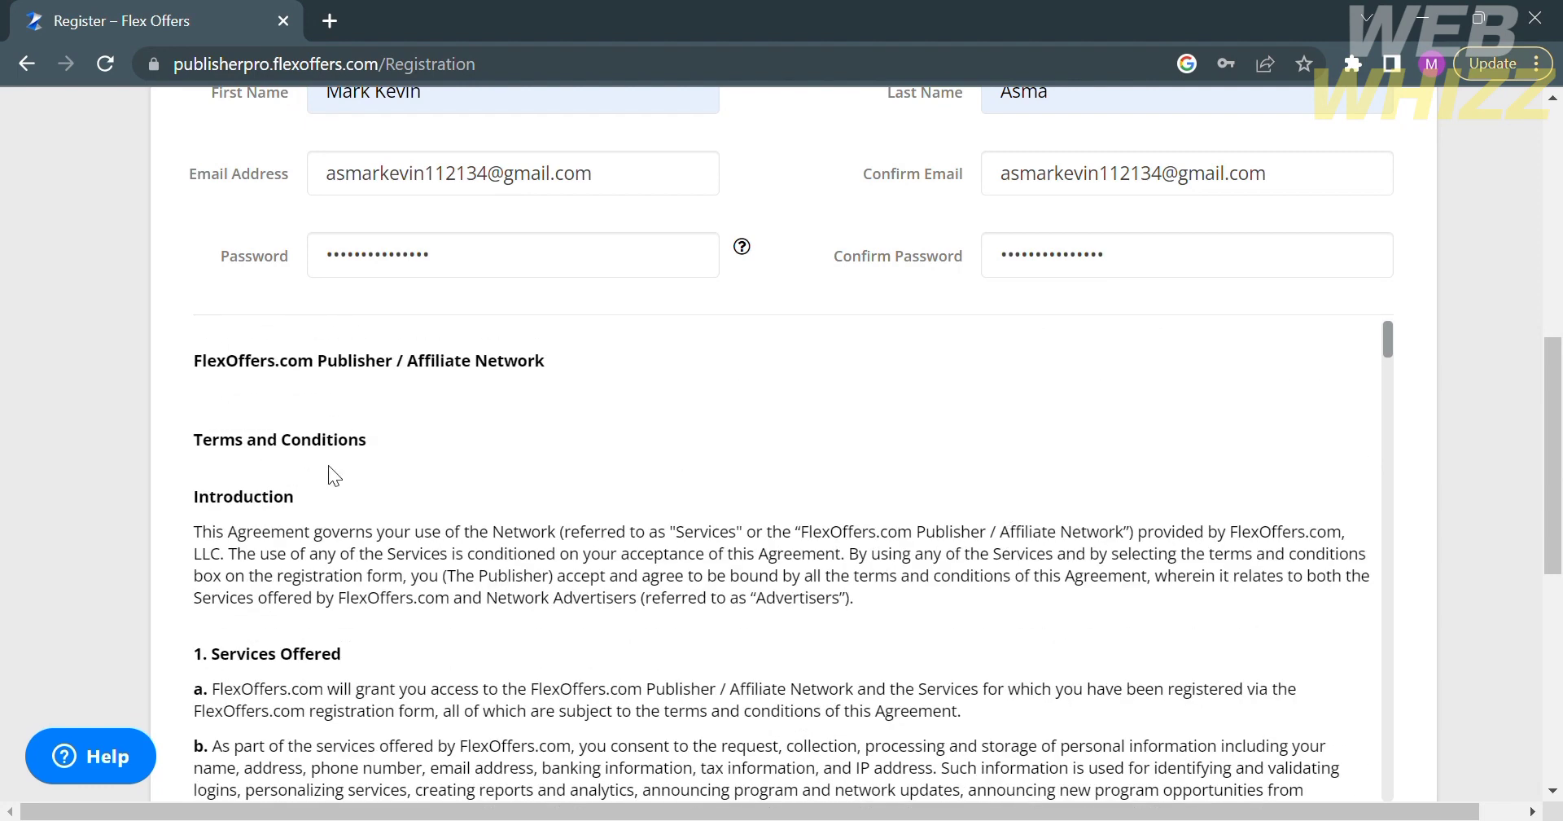
{"action": "scroll", "coordinate": [329, 466], "scroll_direction": "down", "scroll_amount": 3}
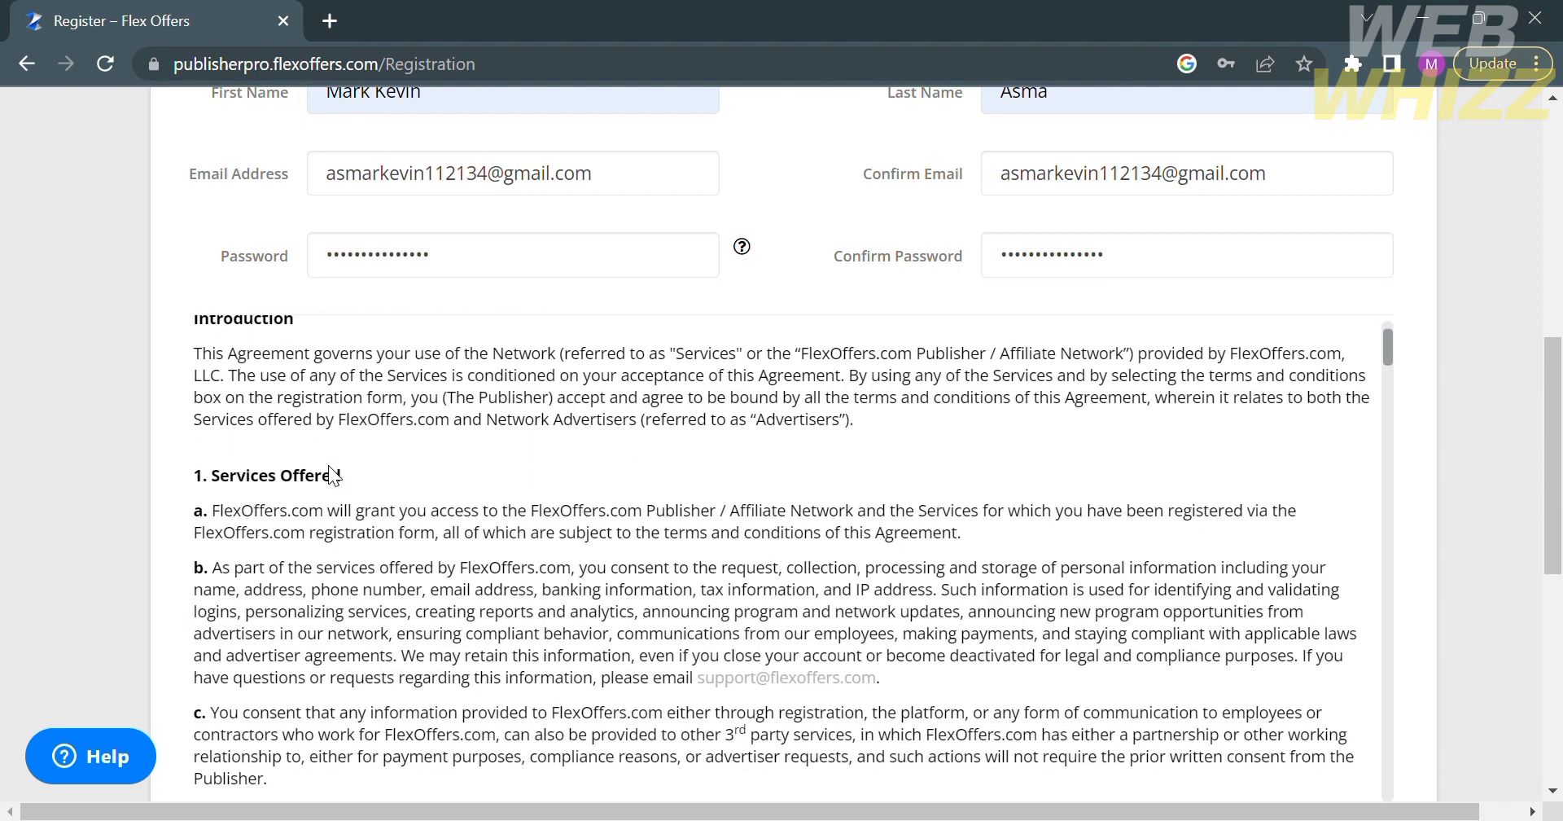
{"action": "scroll", "coordinate": [282, 409], "scroll_direction": "up", "scroll_amount": 1}
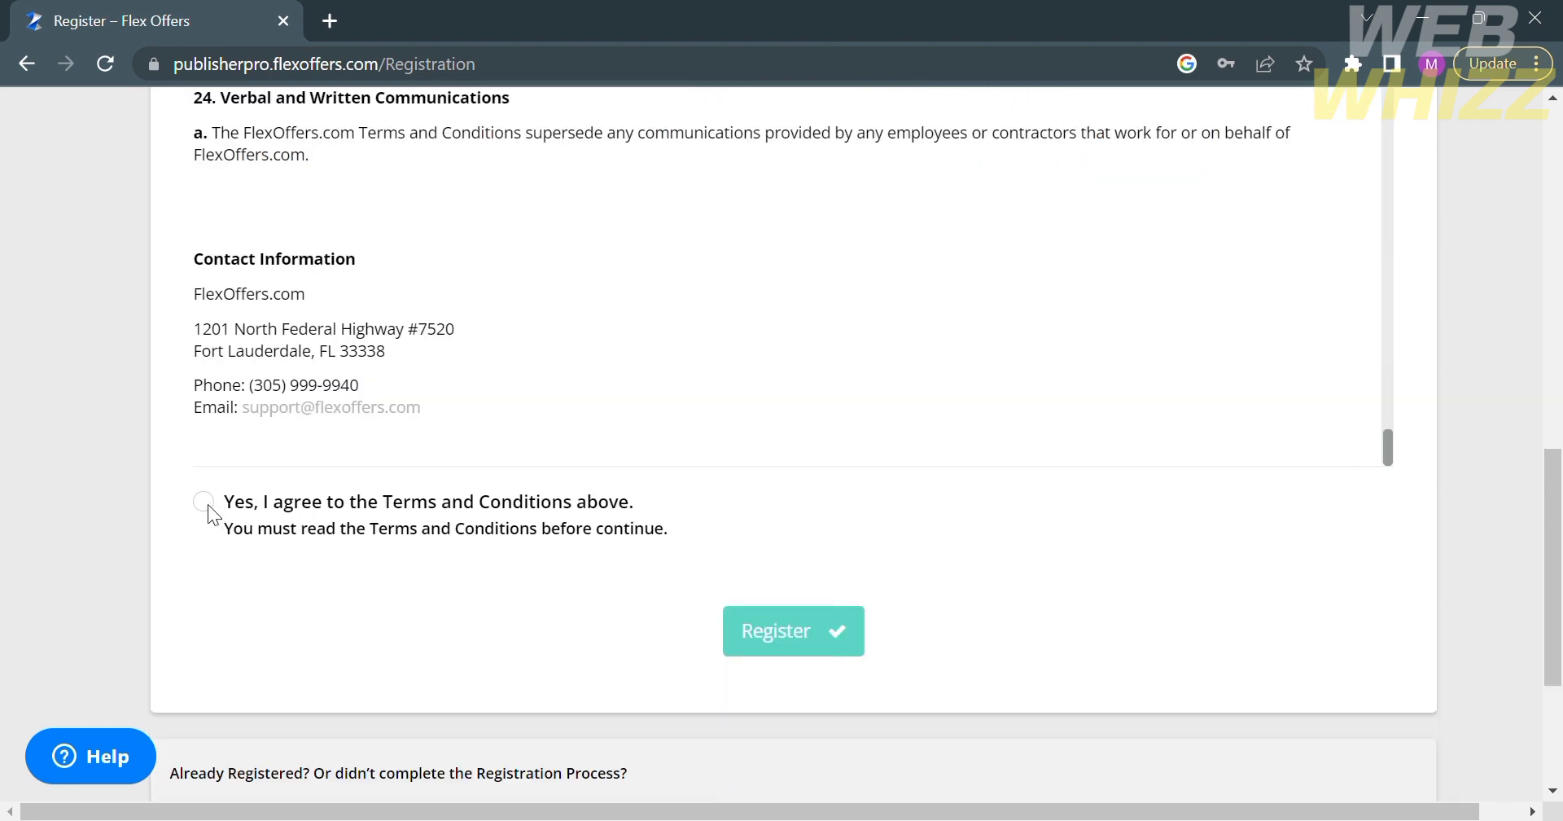
{"action": "left_click", "coordinate": [204, 501]}
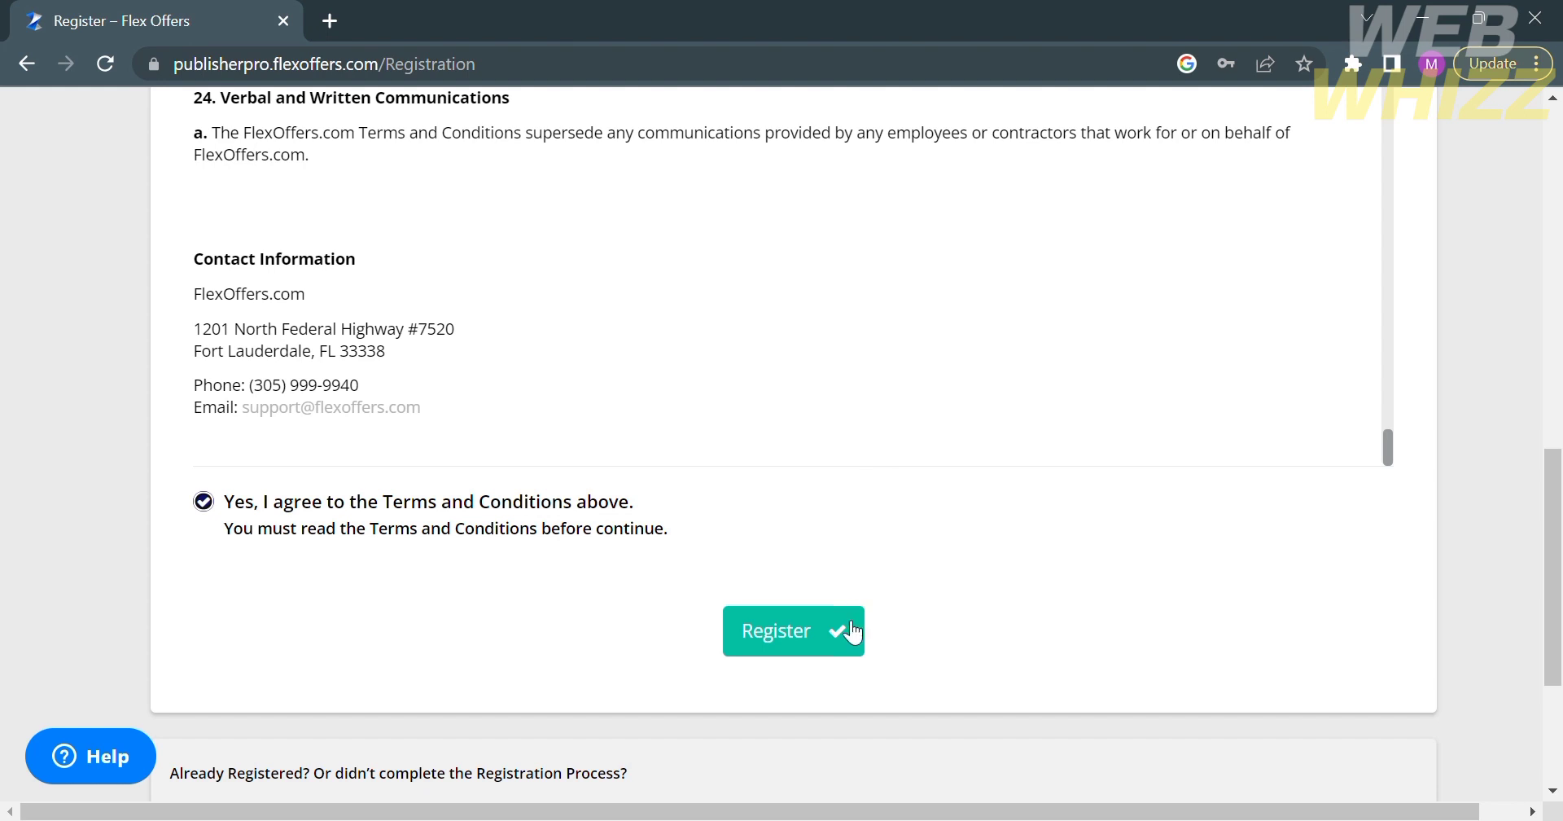
{"action": "left_click", "coordinate": [824, 652]}
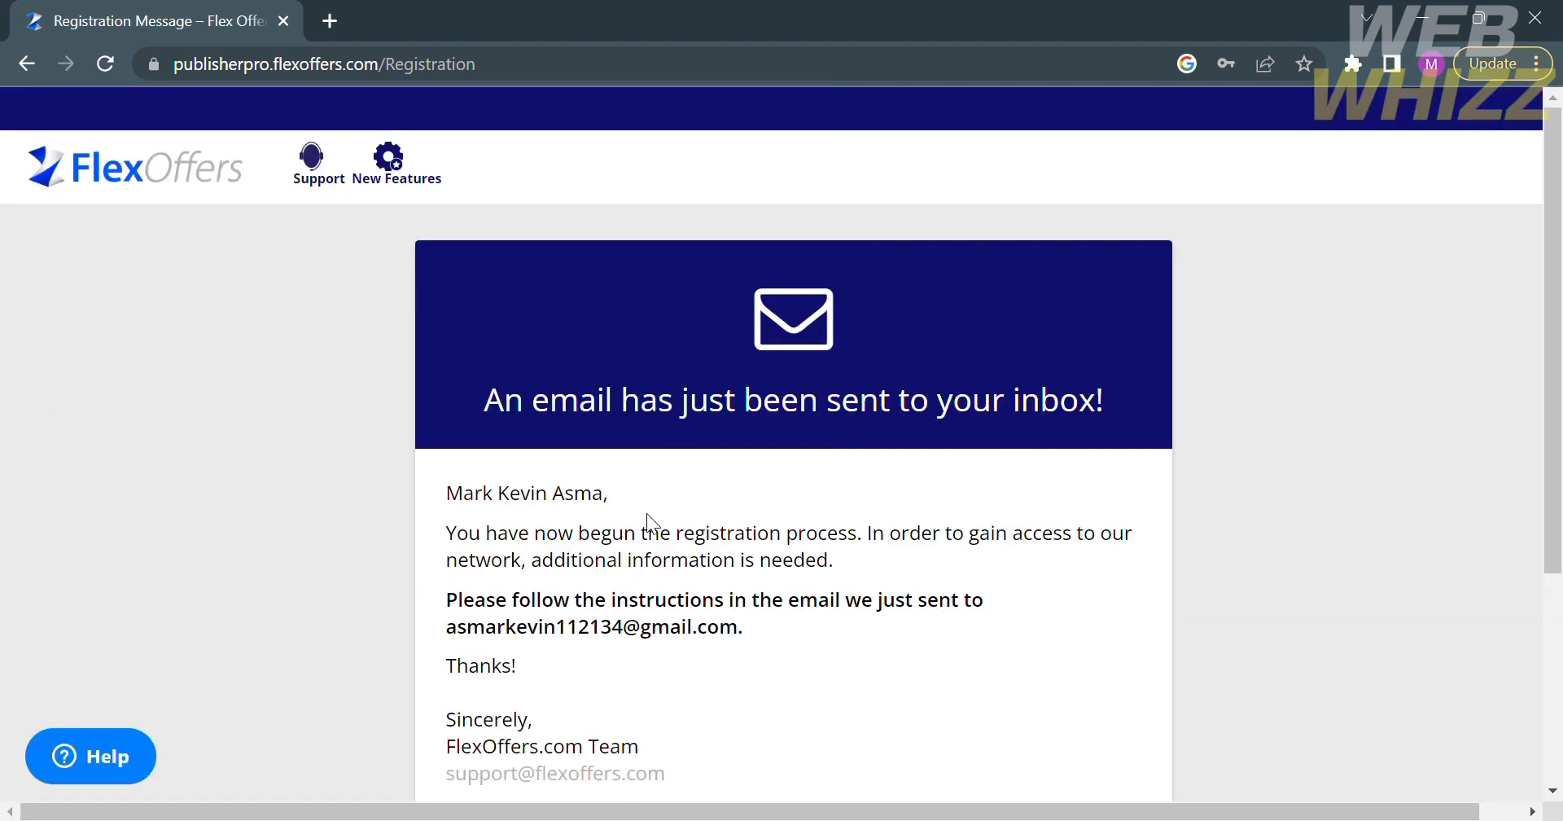
Step: Open the FlexOffers 'Verify This Email Address' message in Gmail in a new tab
{"action": "scroll", "coordinate": [647, 513], "scroll_direction": "down", "scroll_amount": 3}
{"action": "scroll", "coordinate": [647, 513], "scroll_direction": "up", "scroll_amount": 3}
{"action": "left_click", "coordinate": [330, 19]}
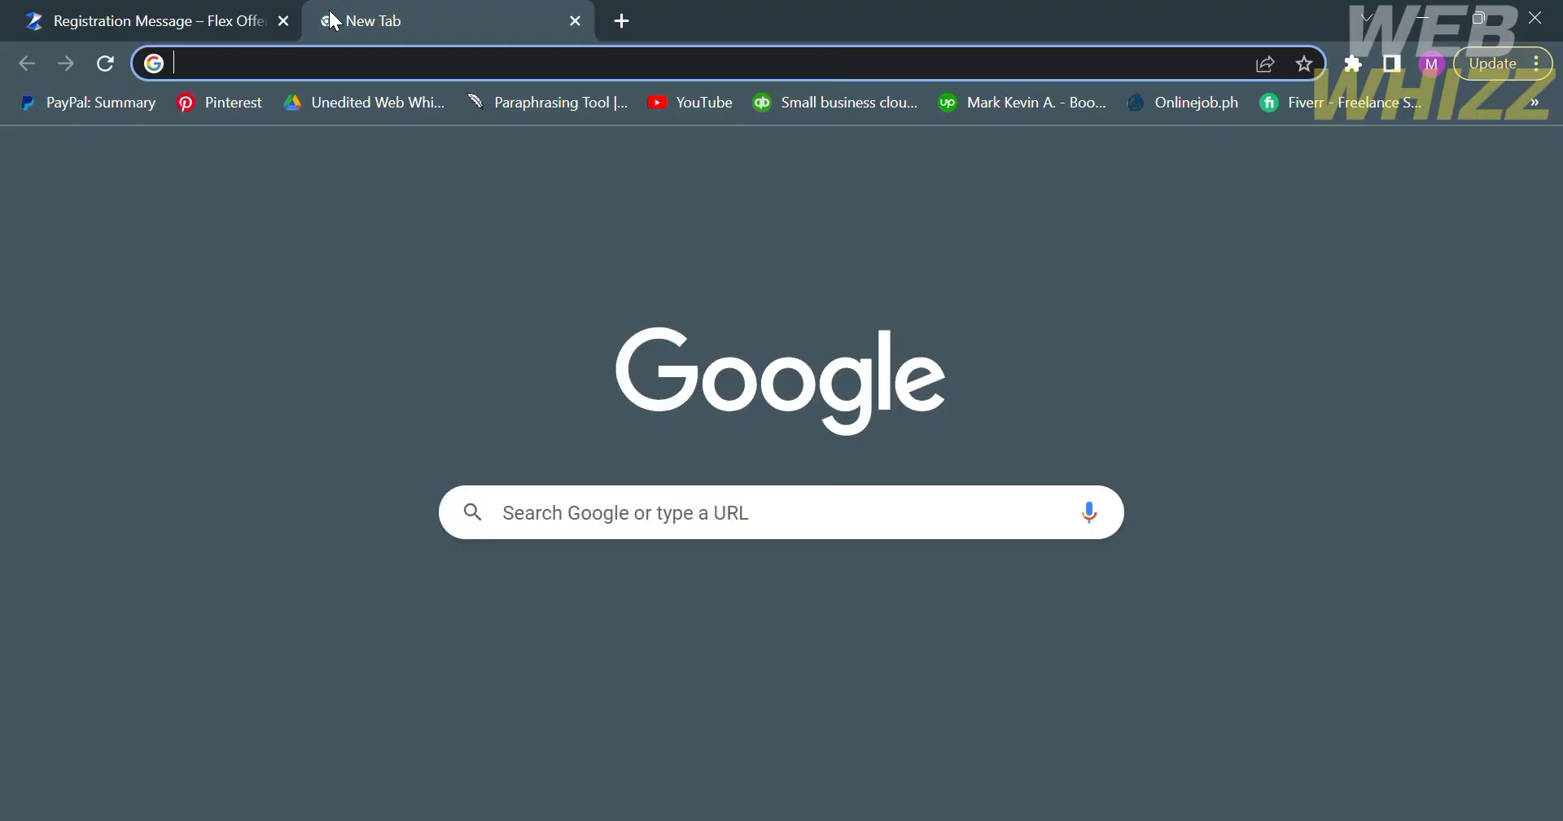
{"action": "left_click", "coordinate": [579, 632]}
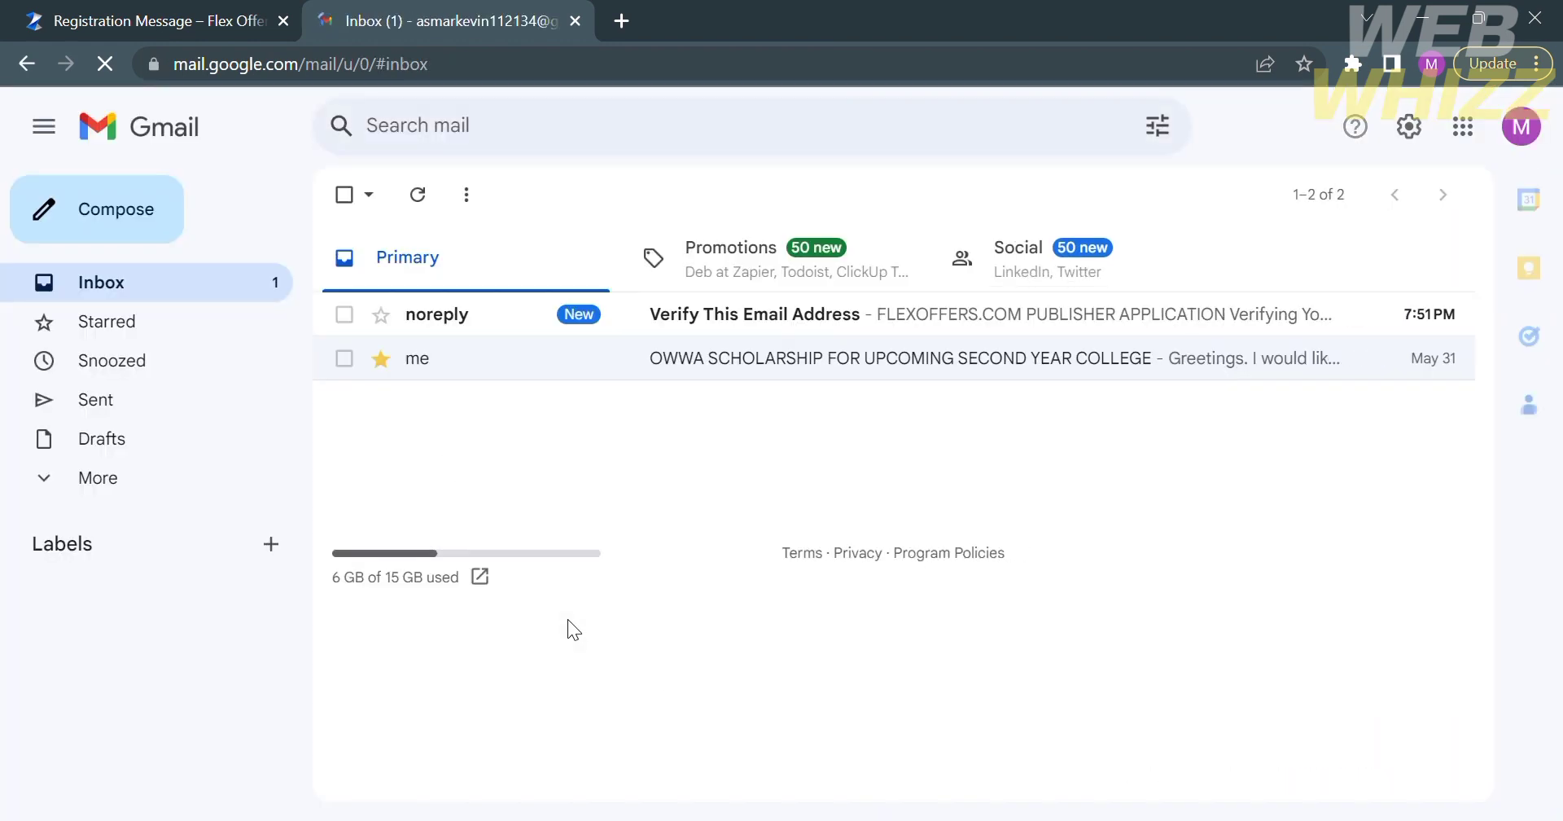
{"action": "left_click", "coordinate": [772, 324]}
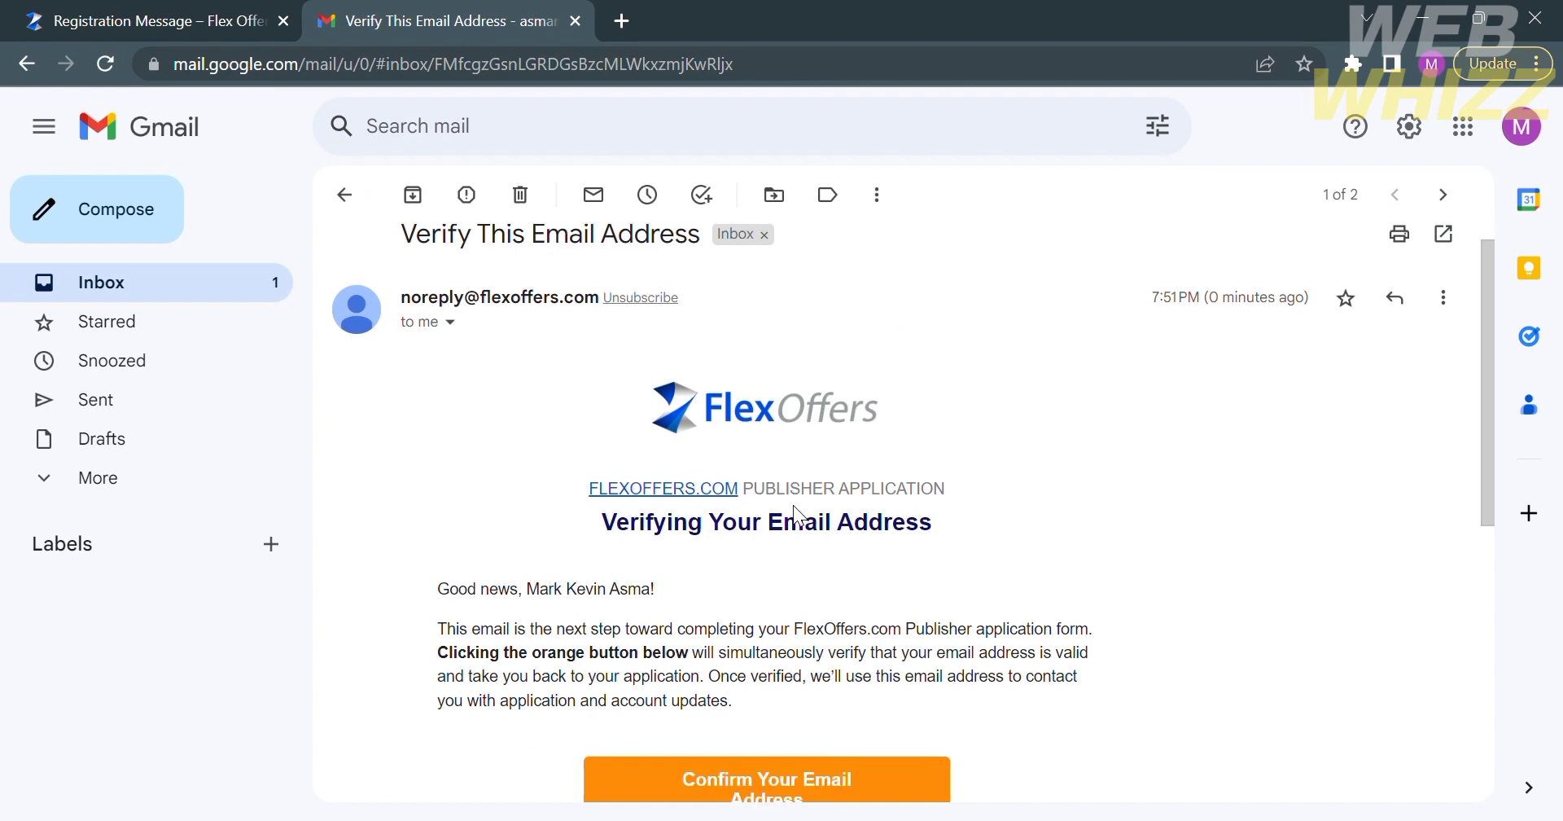
Step: Confirm the e-mail address and go to the FlexOffers publisher login page
{"action": "scroll", "coordinate": [793, 505], "scroll_direction": "down", "scroll_amount": 2}
{"action": "left_click", "coordinate": [796, 676]}
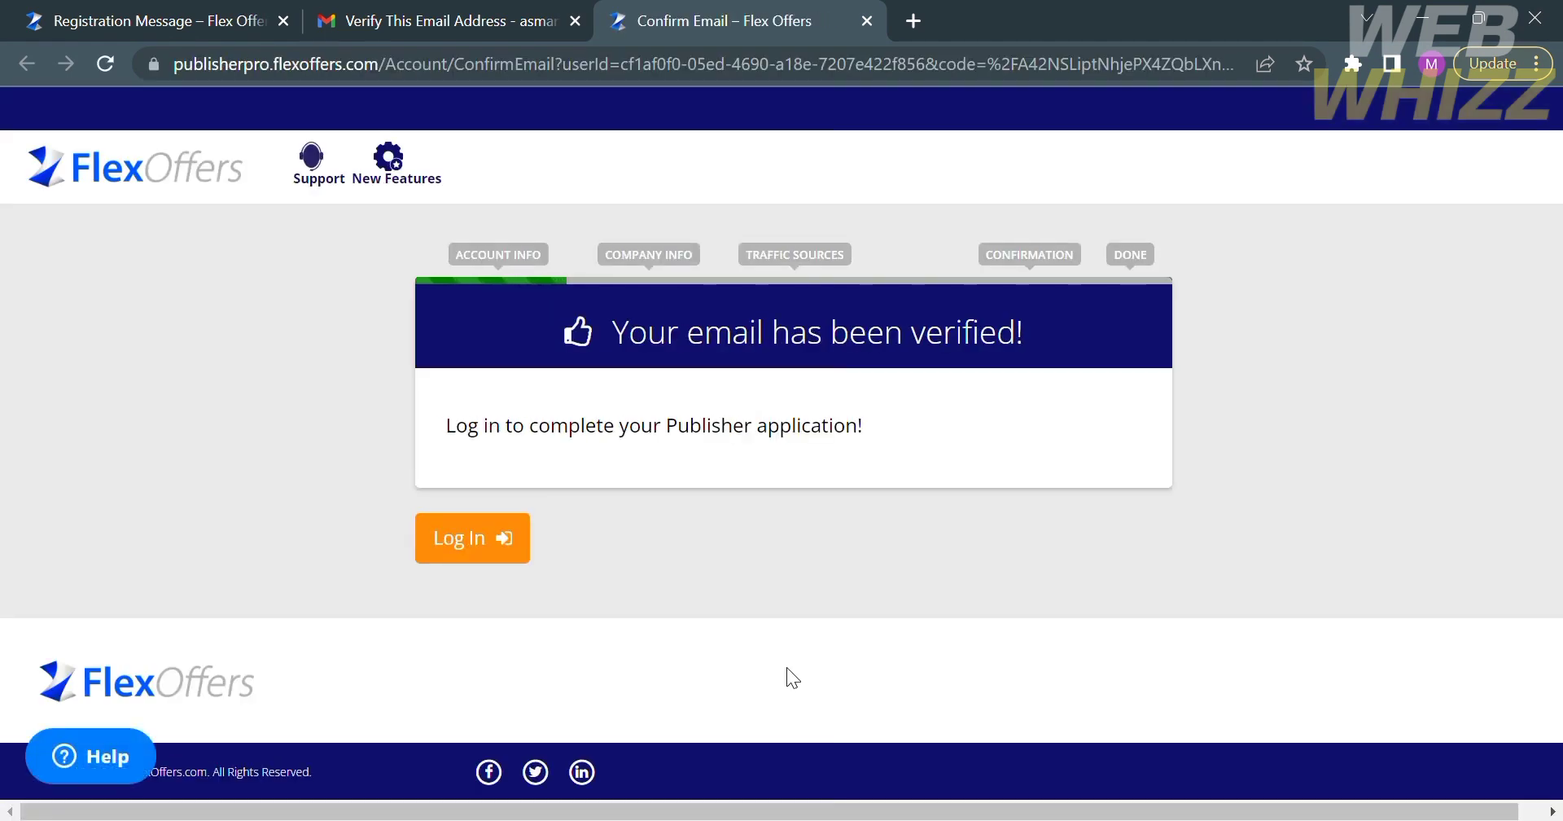
{"action": "left_click", "coordinate": [485, 549]}
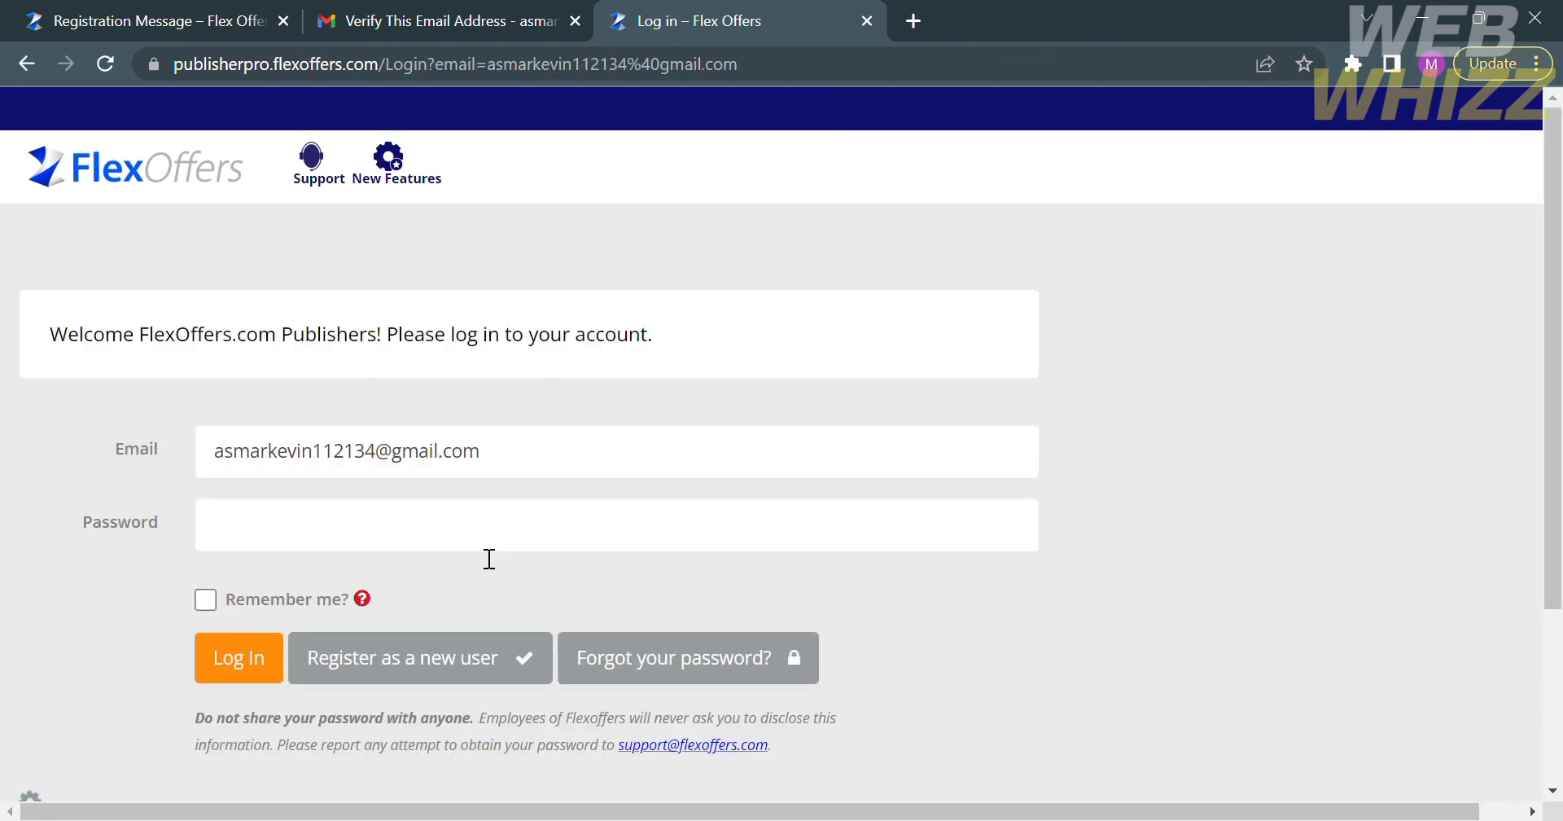
Step: Log in using the browser-saved password to reach step 2, Company / Personal Information
{"action": "left_click", "coordinate": [200, 607]}
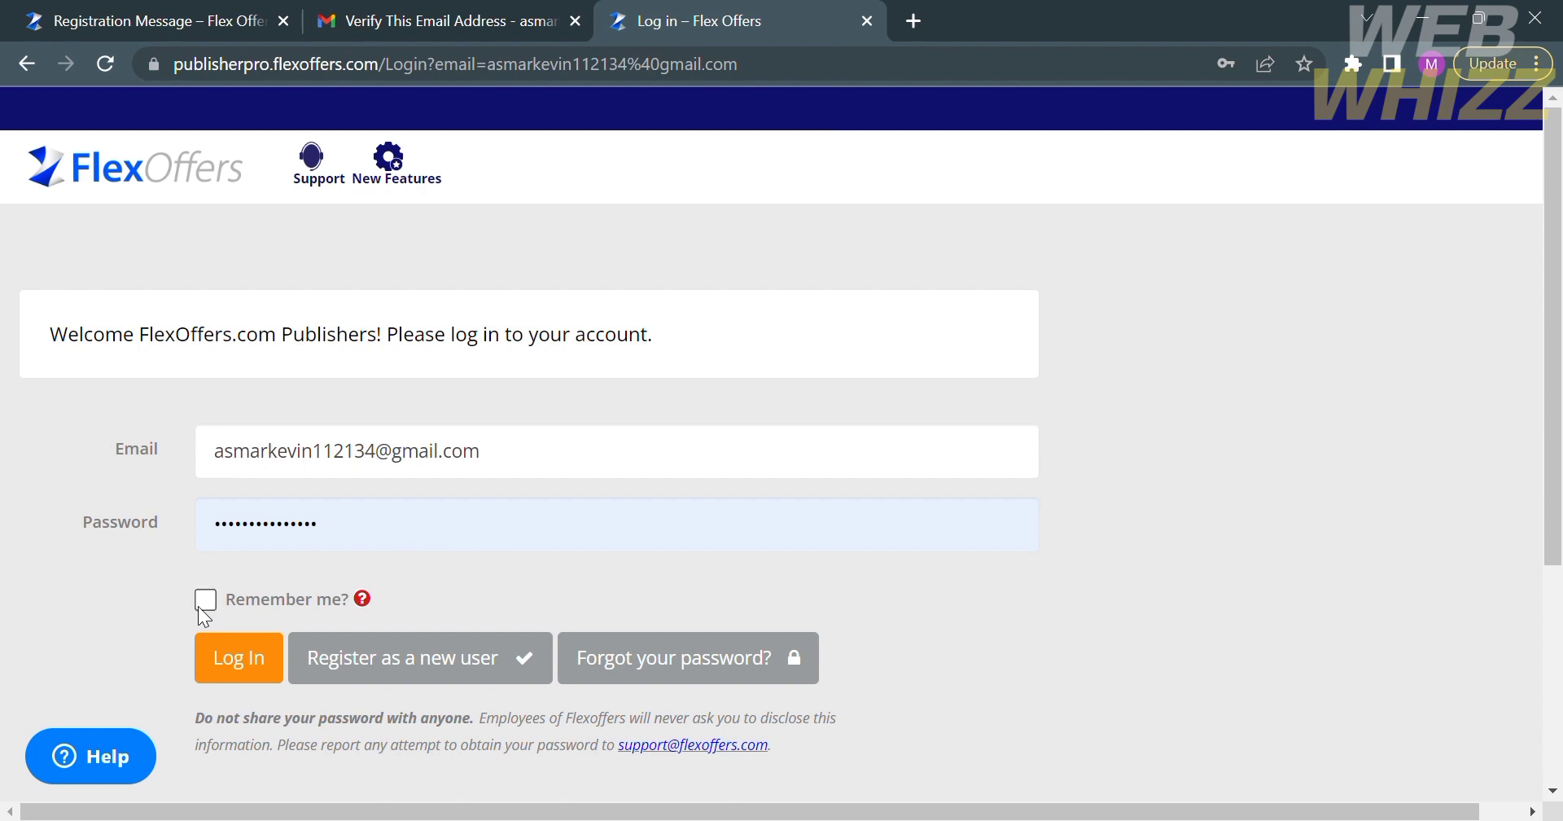
{"action": "key", "text": "Return"}
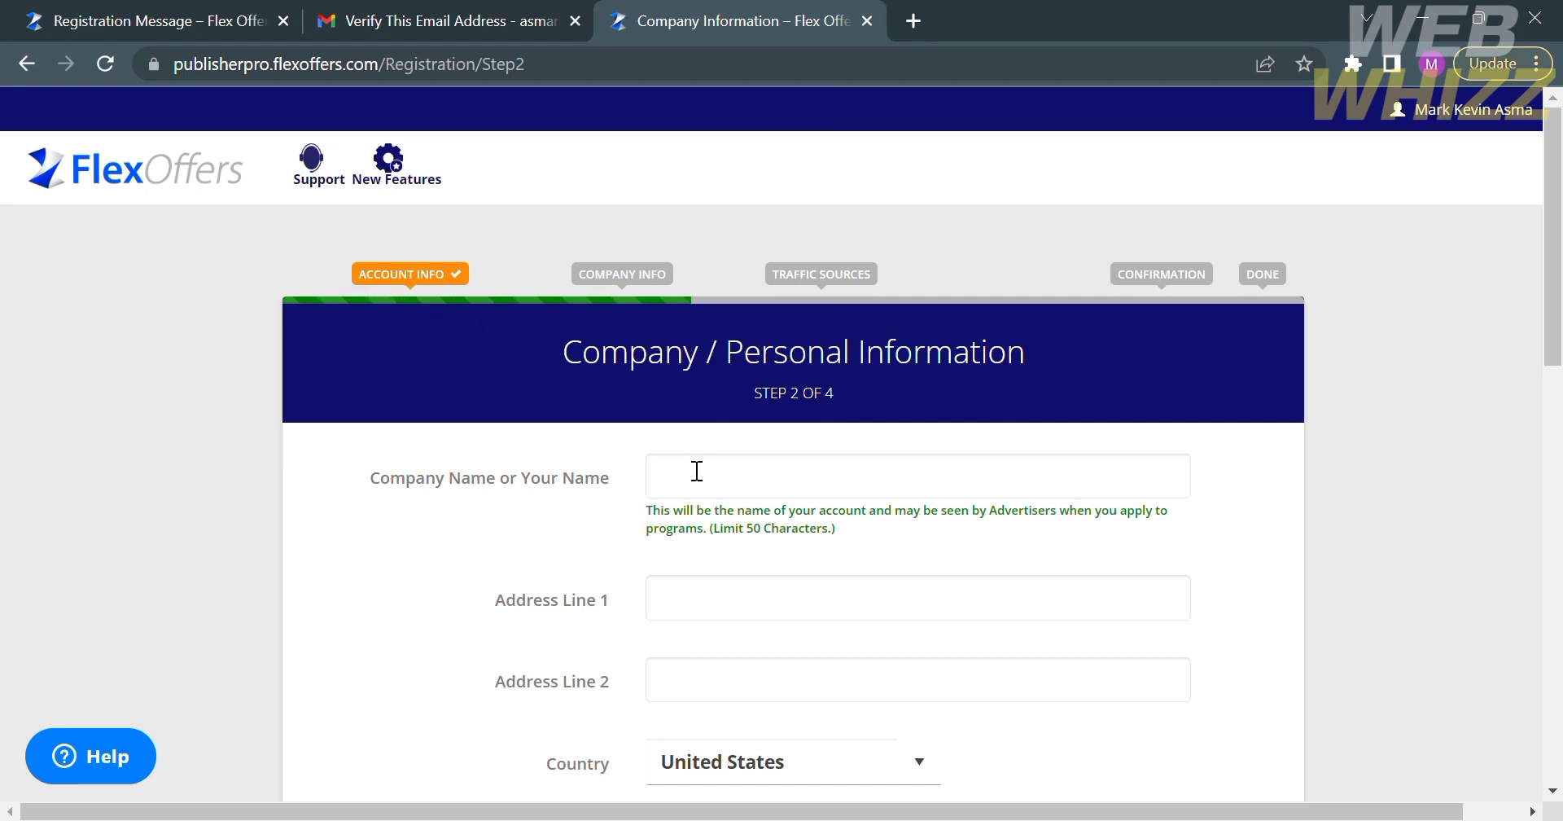
Step: Enter company name WebWhizz and fill the address from saved details
{"action": "scroll", "coordinate": [926, 565], "scroll_direction": "down", "scroll_amount": 8}
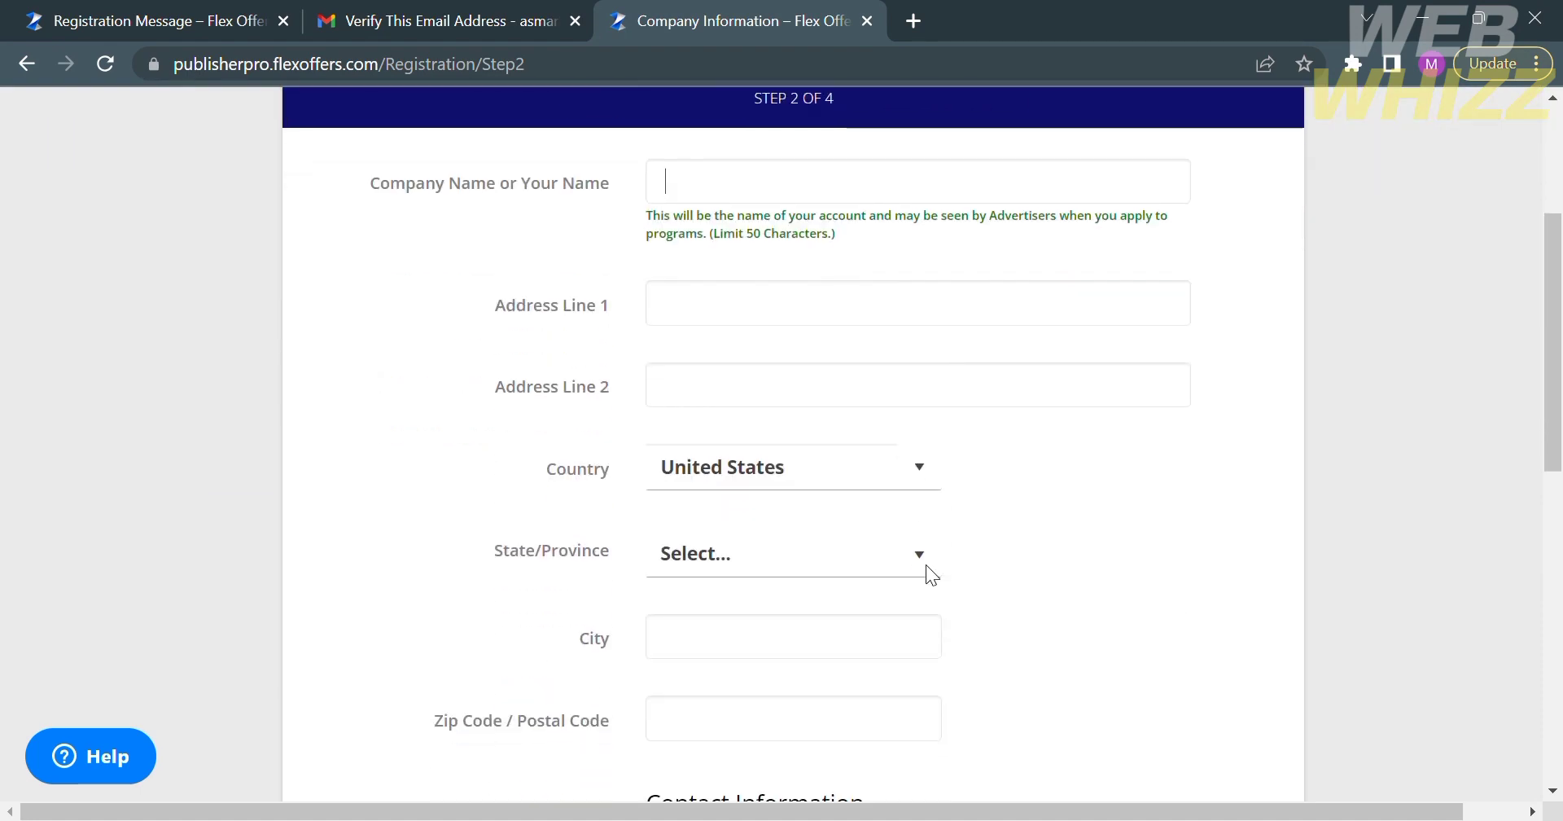
{"action": "scroll", "coordinate": [926, 564], "scroll_direction": "up", "scroll_amount": 4}
{"action": "scroll", "coordinate": [926, 564], "scroll_direction": "up", "scroll_amount": 3}
{"action": "type", "text": "WebWhizz"}
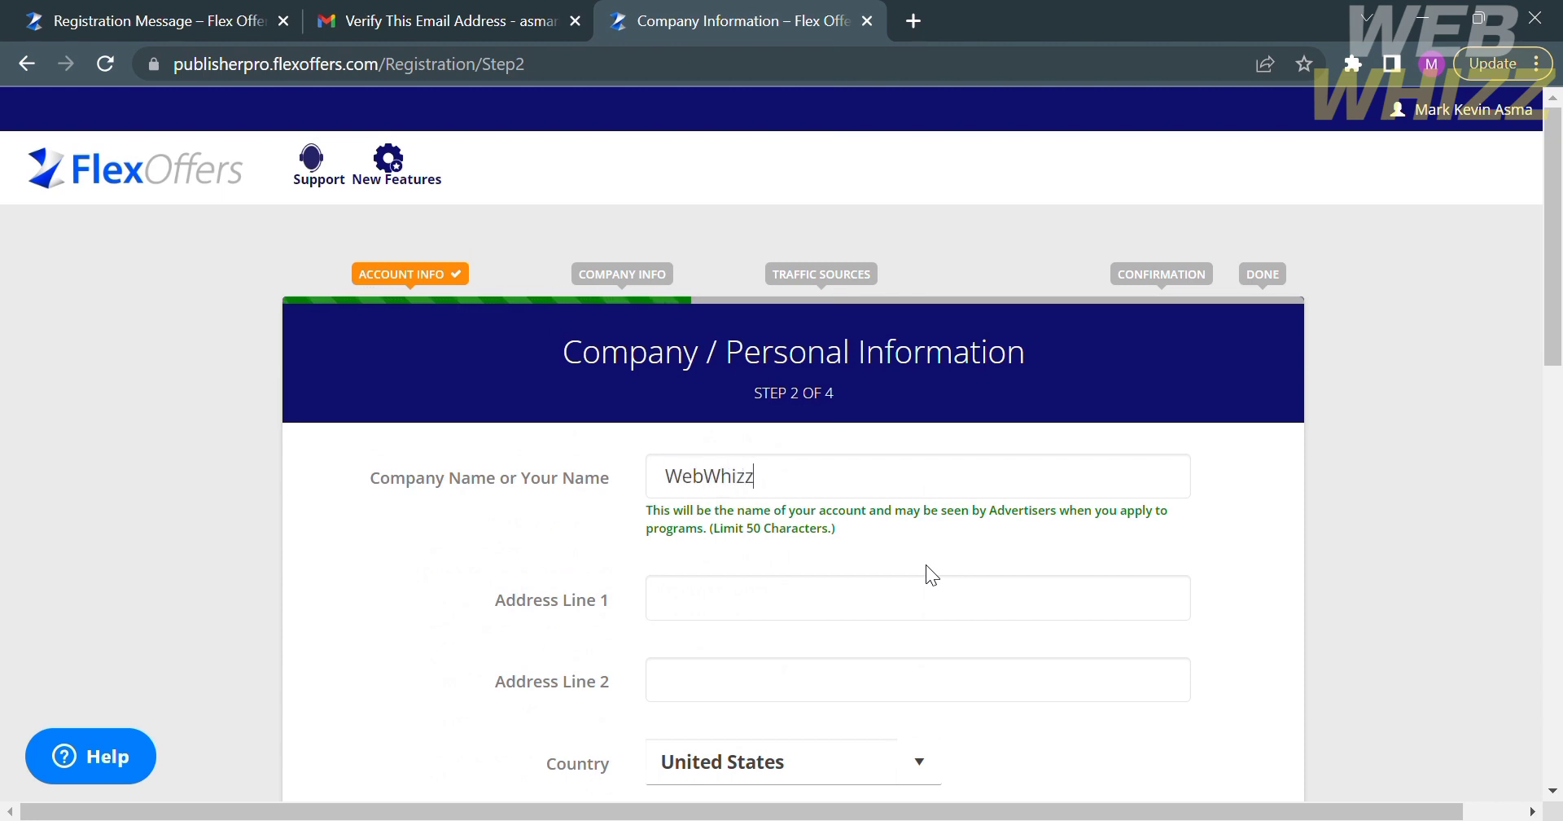
{"action": "scroll", "coordinate": [926, 564], "scroll_direction": "down", "scroll_amount": 1}
{"action": "left_click", "coordinate": [935, 555]}
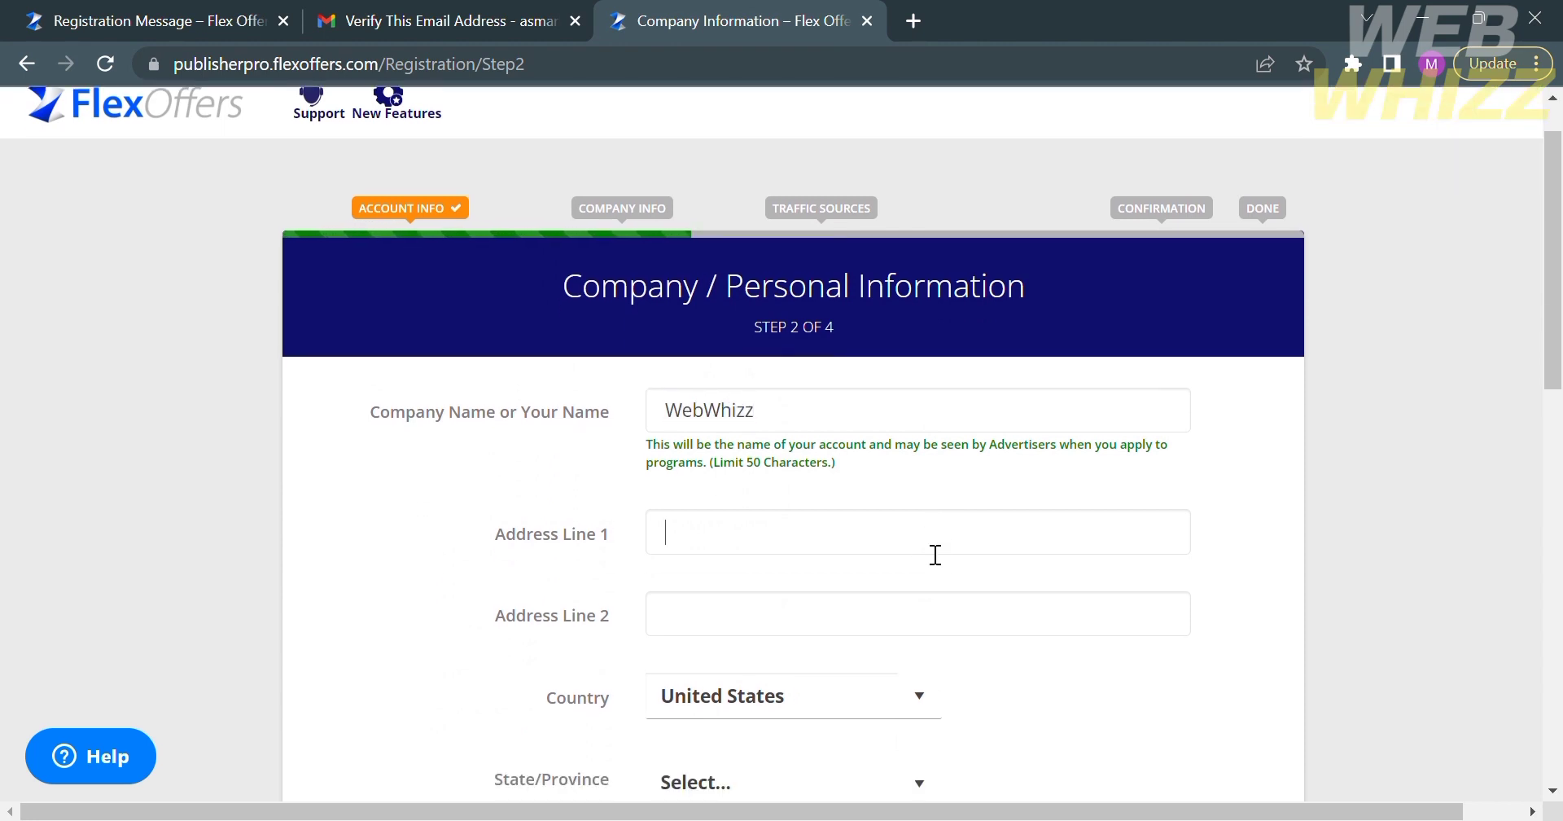
{"action": "left_click", "coordinate": [898, 593]}
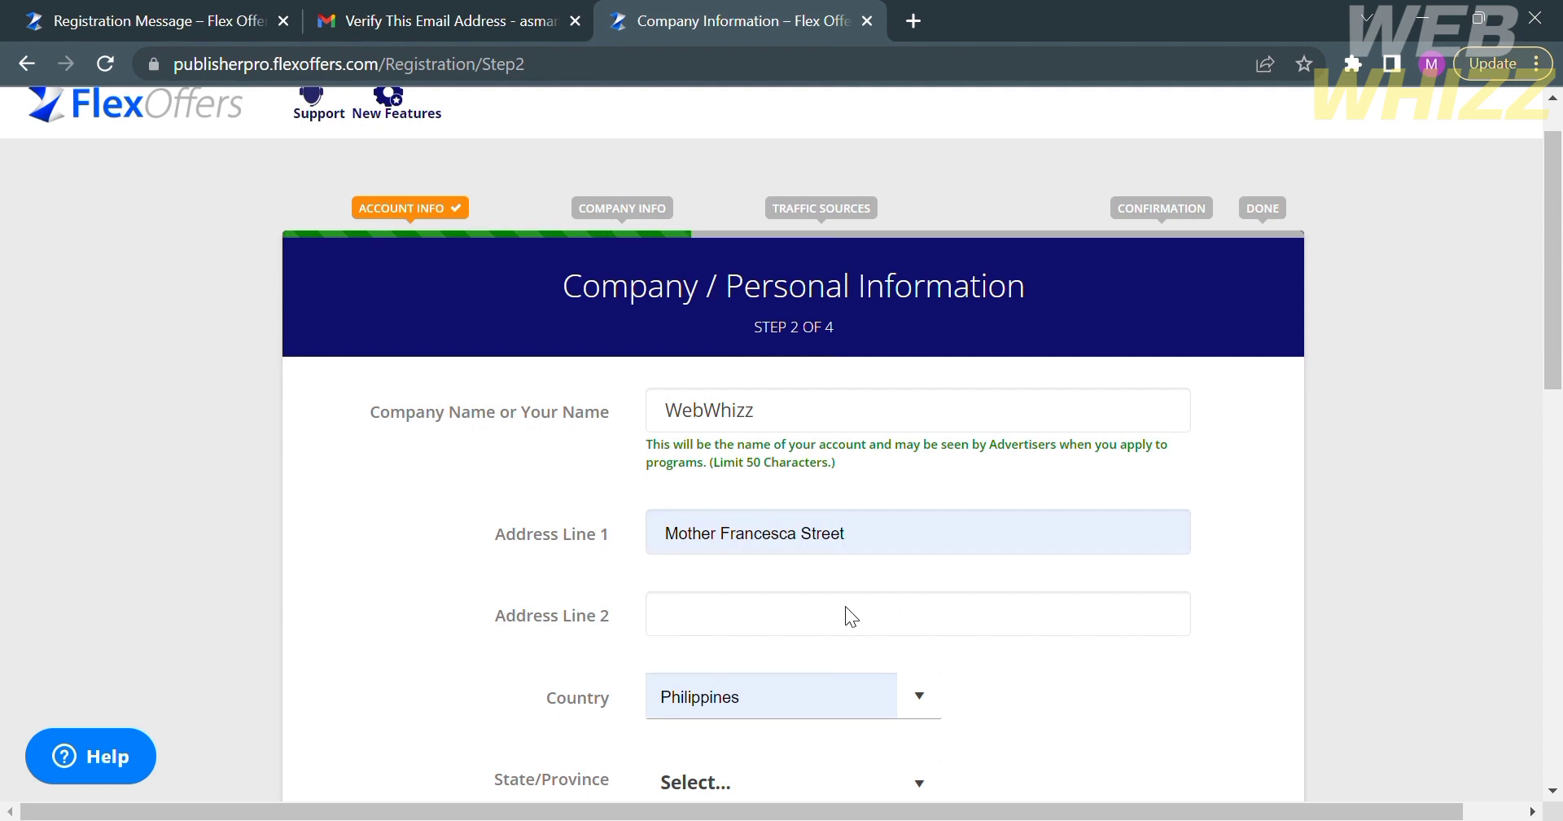
Step: Set the phone country code to Philippines, enter the phone numbers, and submit step 2
{"action": "scroll", "coordinate": [845, 606], "scroll_direction": "down", "scroll_amount": 7}
{"action": "scroll", "coordinate": [845, 605], "scroll_direction": "down", "scroll_amount": 3}
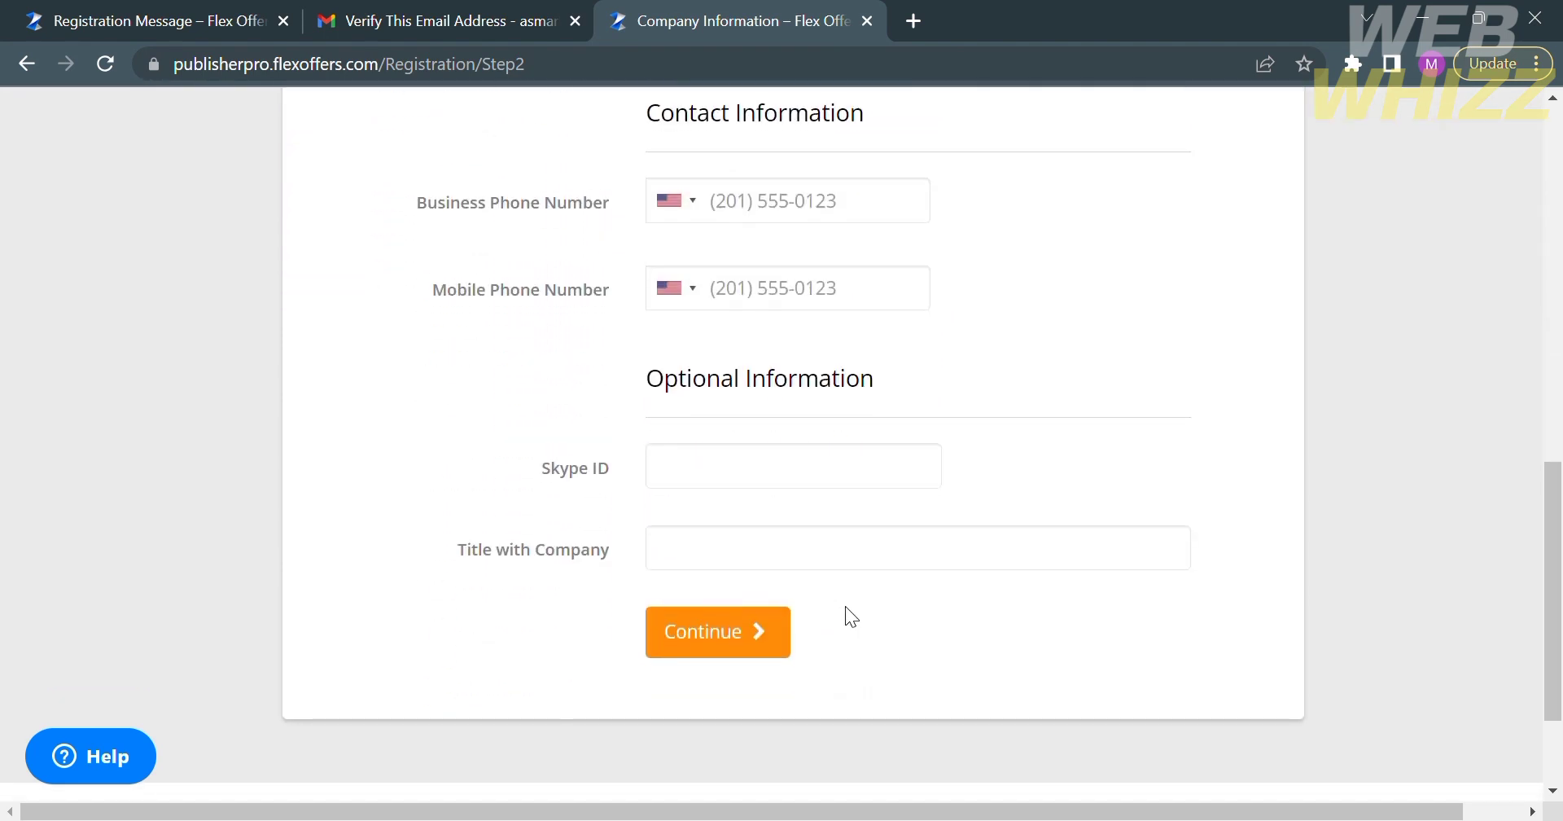
{"action": "left_click", "coordinate": [739, 214]}
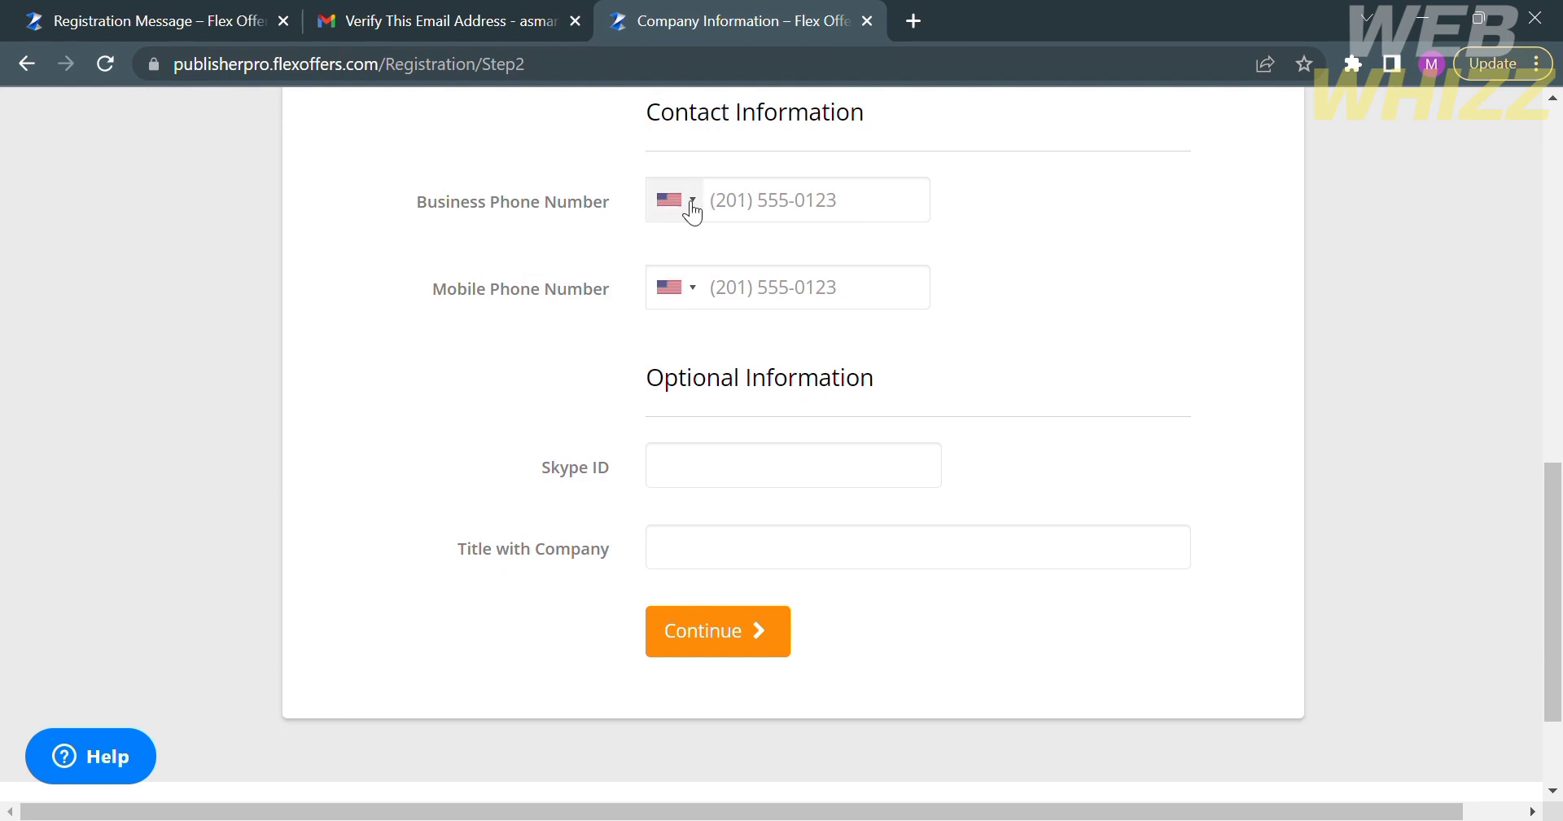
{"action": "left_click", "coordinate": [693, 213]}
{"action": "scroll", "coordinate": [705, 334], "scroll_direction": "down", "scroll_amount": 20}
{"action": "scroll", "coordinate": [708, 334], "scroll_direction": "down", "scroll_amount": 8}
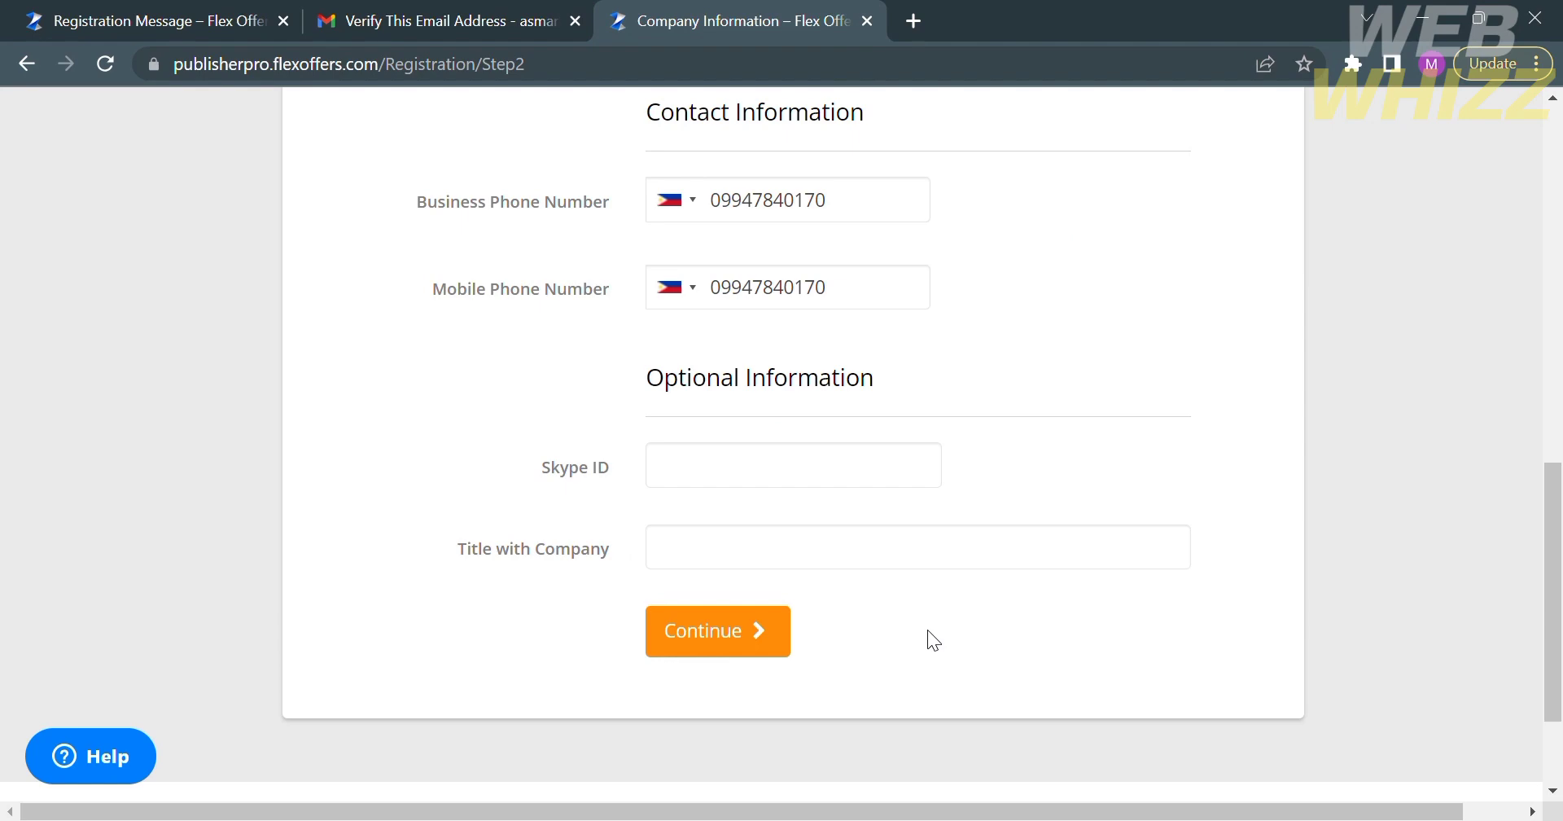
{"action": "left_click", "coordinate": [769, 643]}
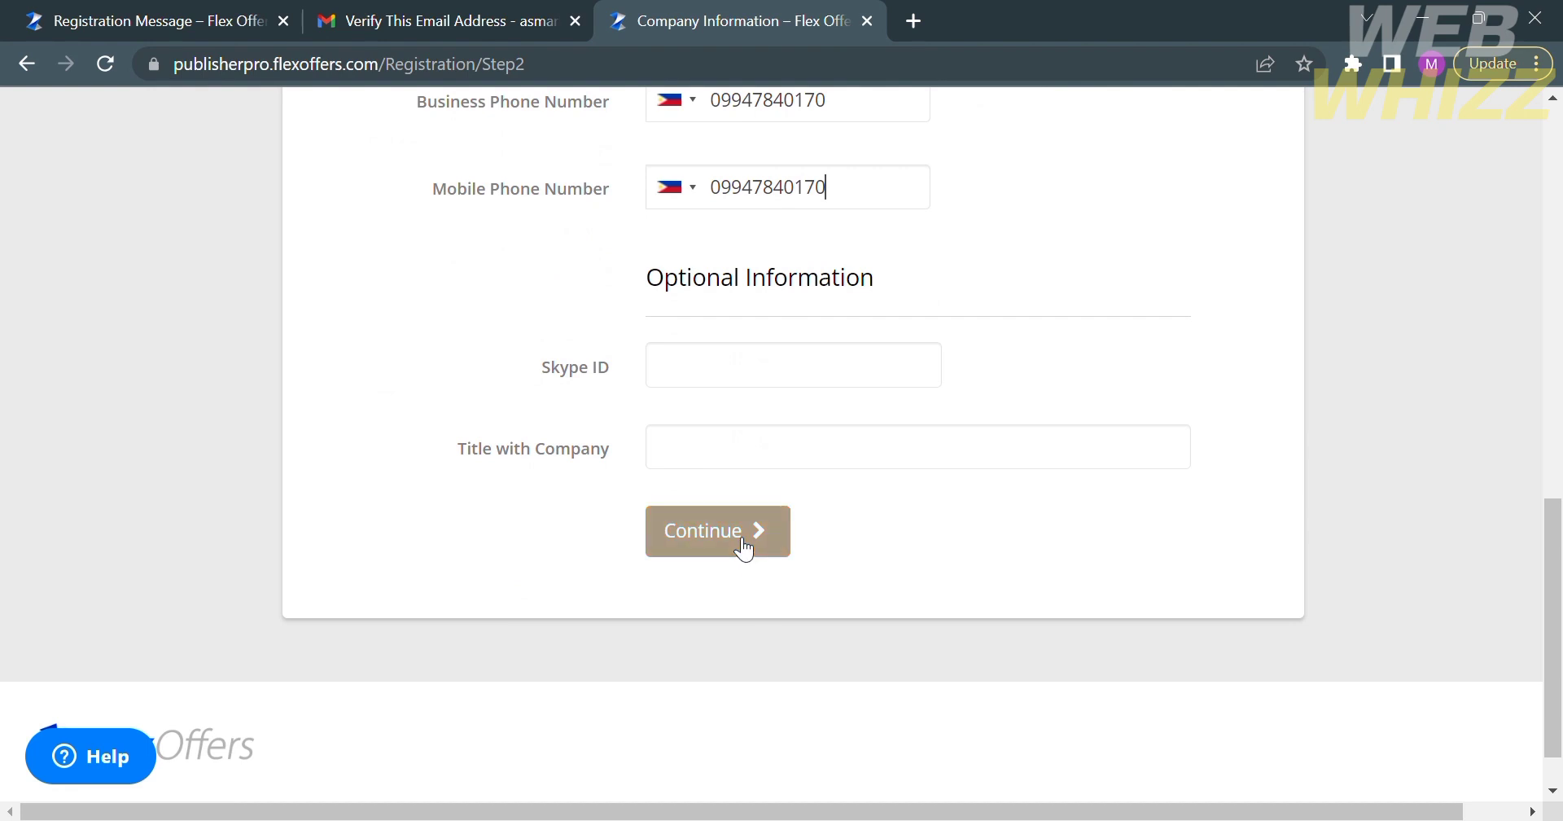
{"action": "left_click", "coordinate": [734, 536]}
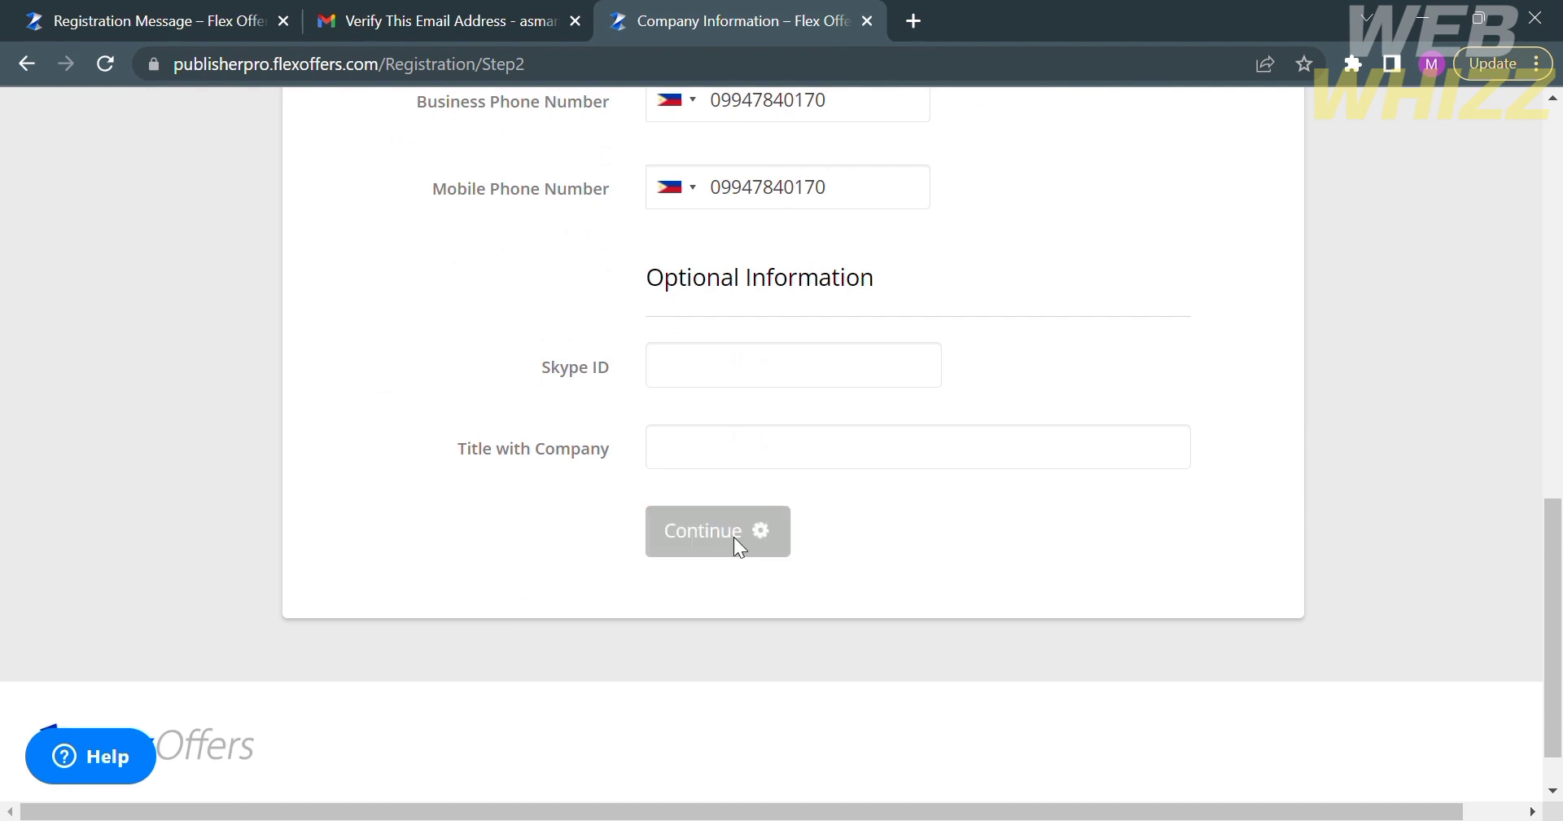
{"action": "left_click", "coordinate": [734, 535]}
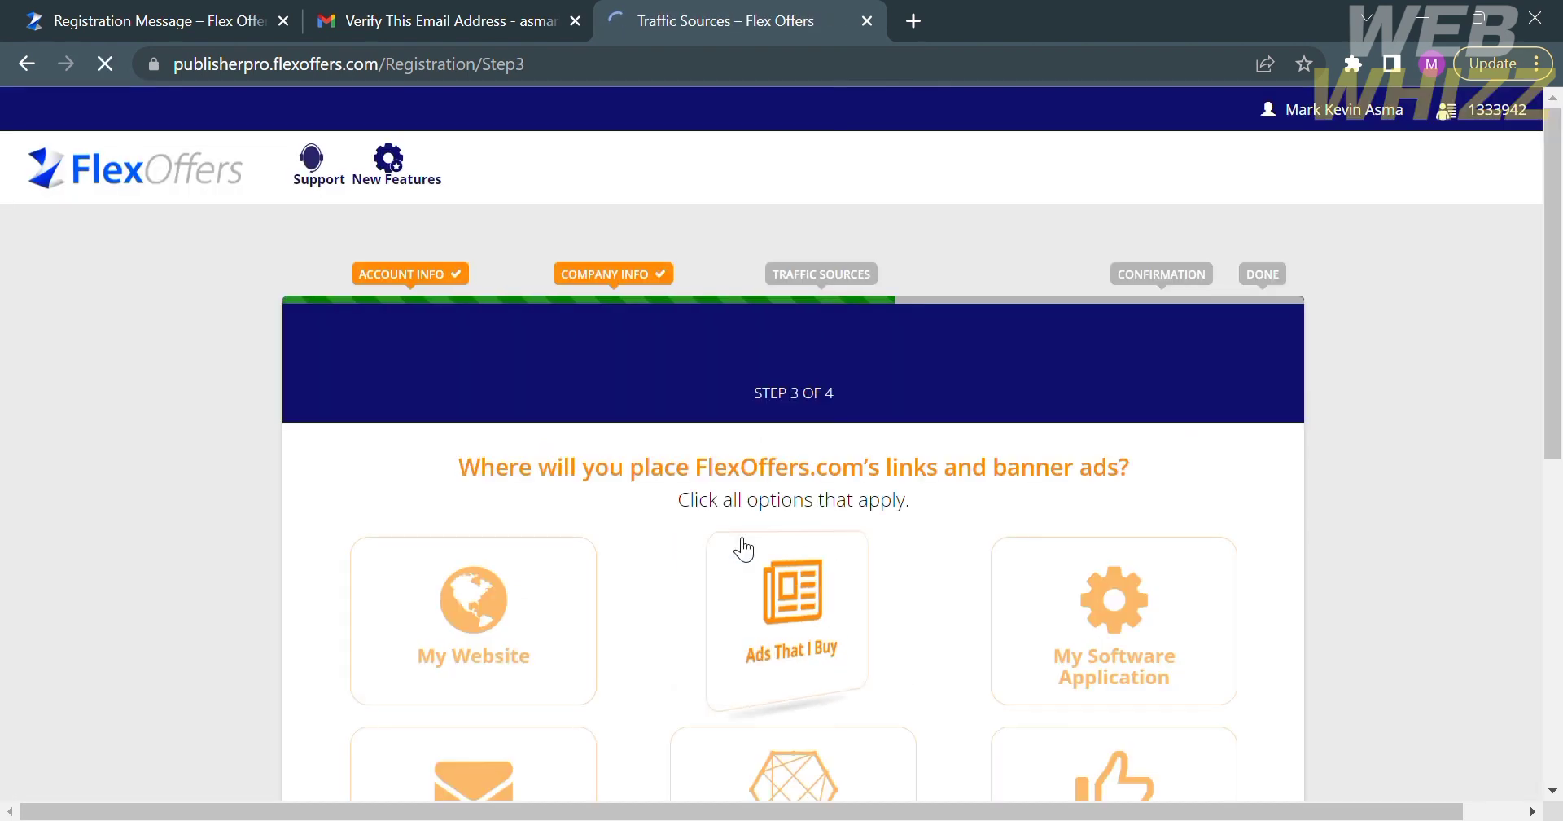
Step: Choose Social Media as the traffic source and continue to its site-details form
{"action": "scroll", "coordinate": [745, 547], "scroll_direction": "down", "scroll_amount": 3}
{"action": "scroll", "coordinate": [741, 537], "scroll_direction": "up", "scroll_amount": 2}
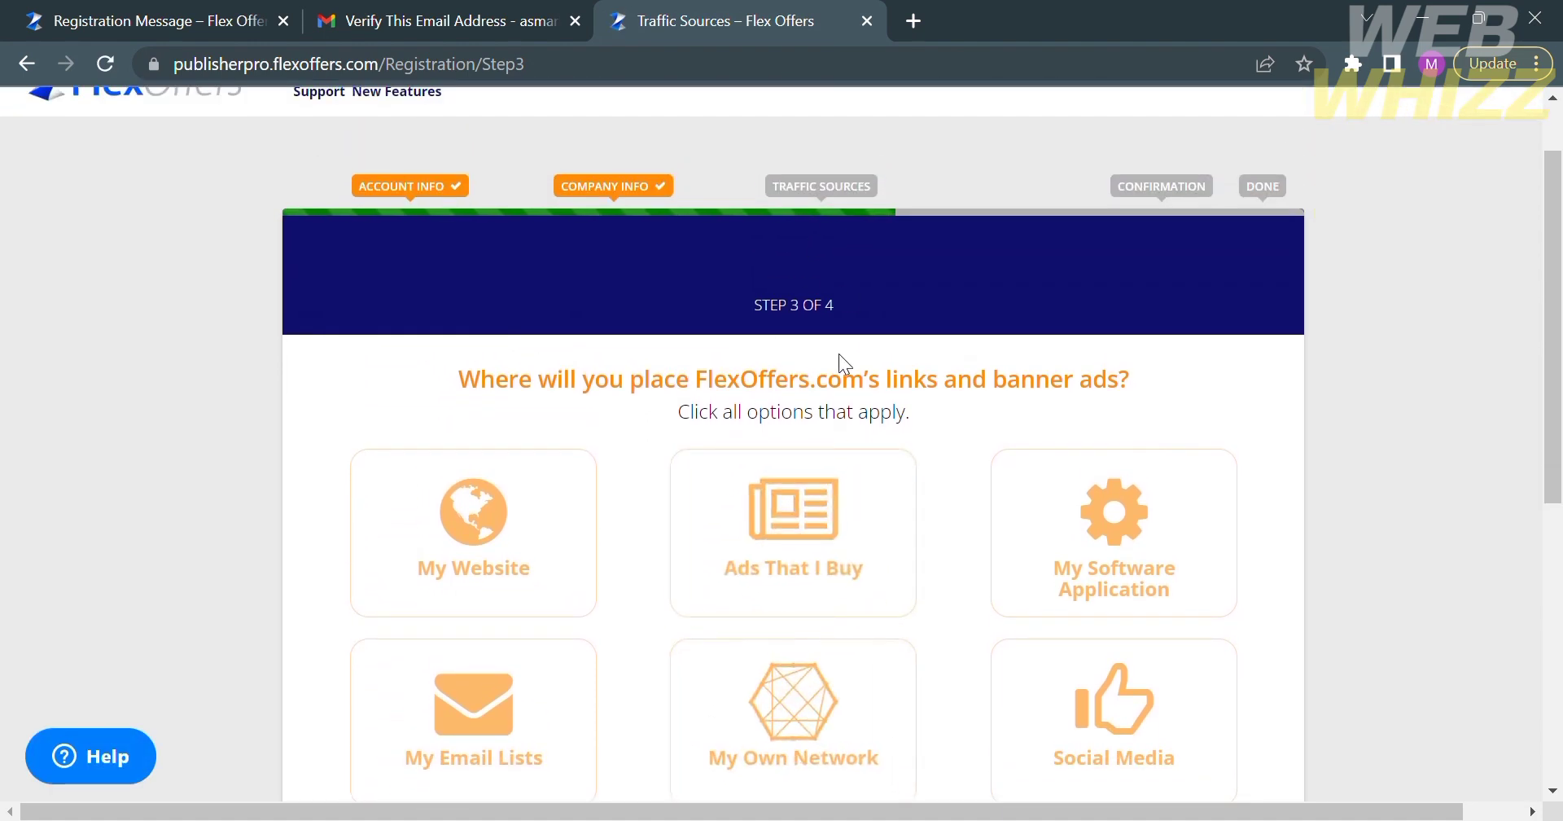
{"action": "scroll", "coordinate": [838, 354], "scroll_direction": "down", "scroll_amount": 2}
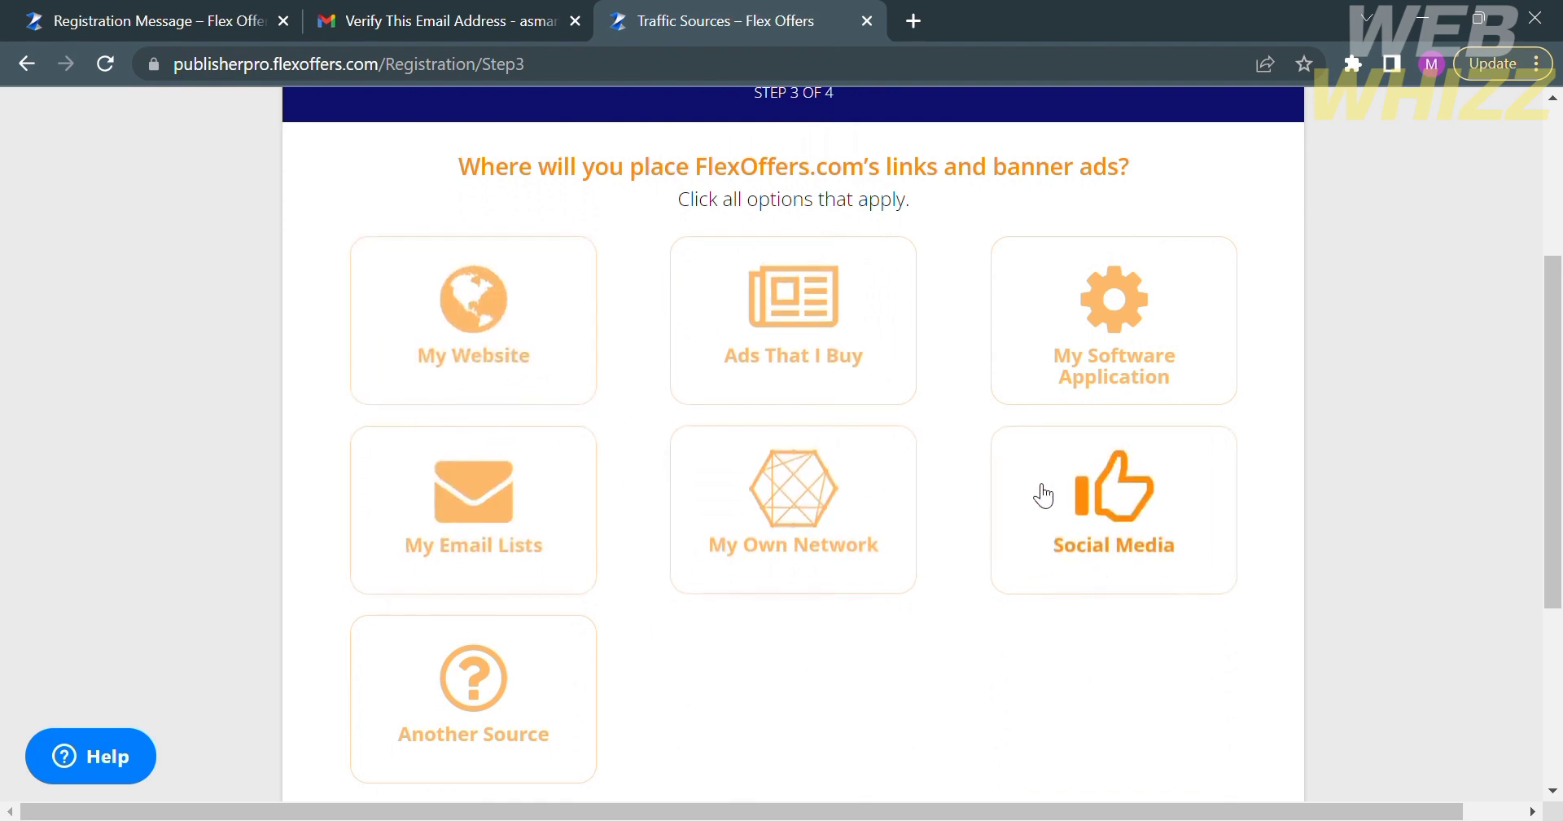
{"action": "left_click", "coordinate": [1101, 516]}
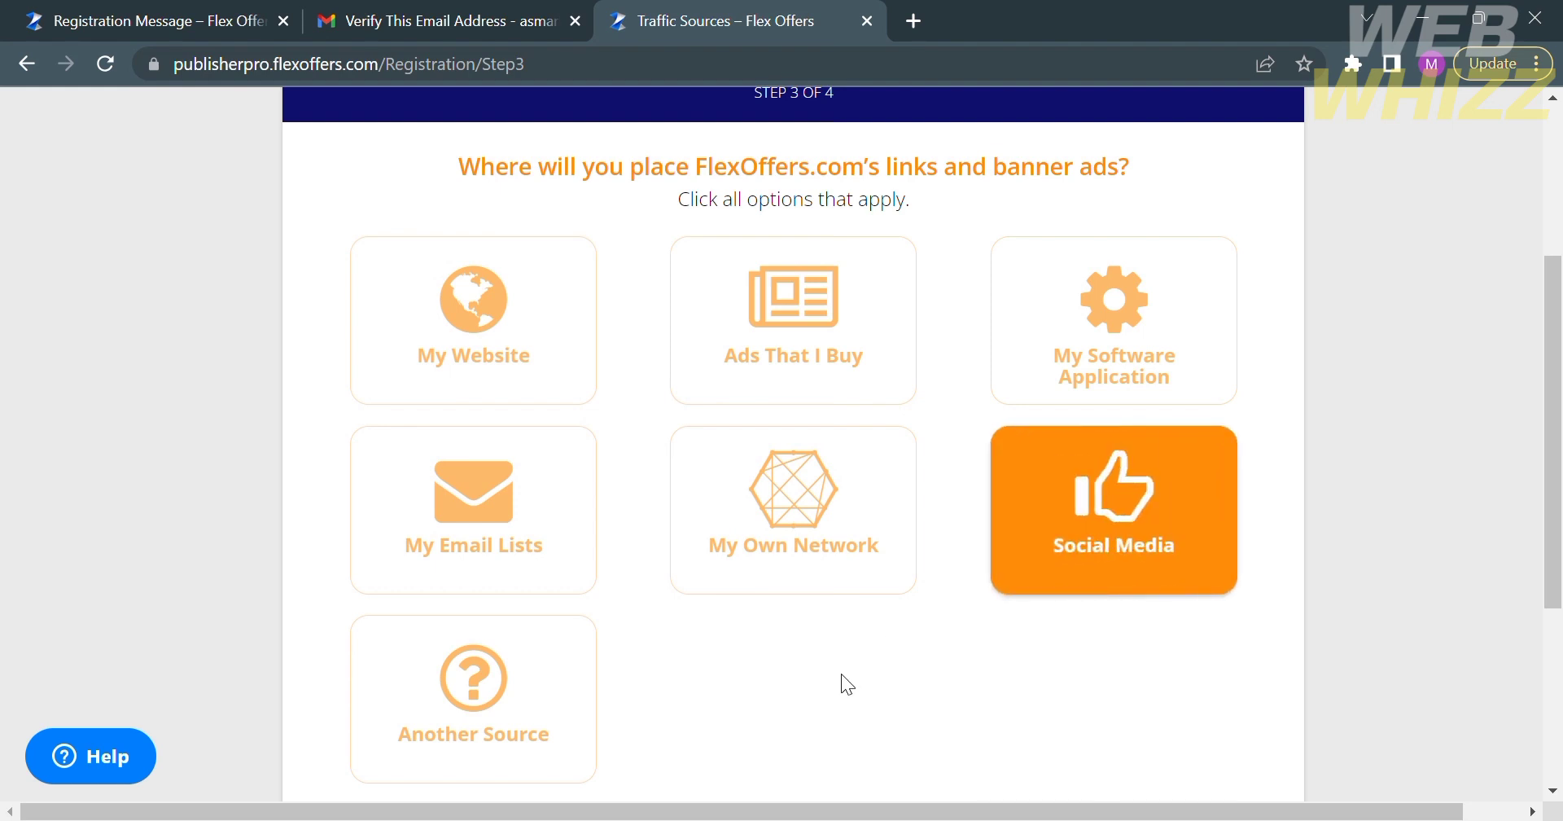
{"action": "scroll", "coordinate": [842, 672], "scroll_direction": "down", "scroll_amount": 3}
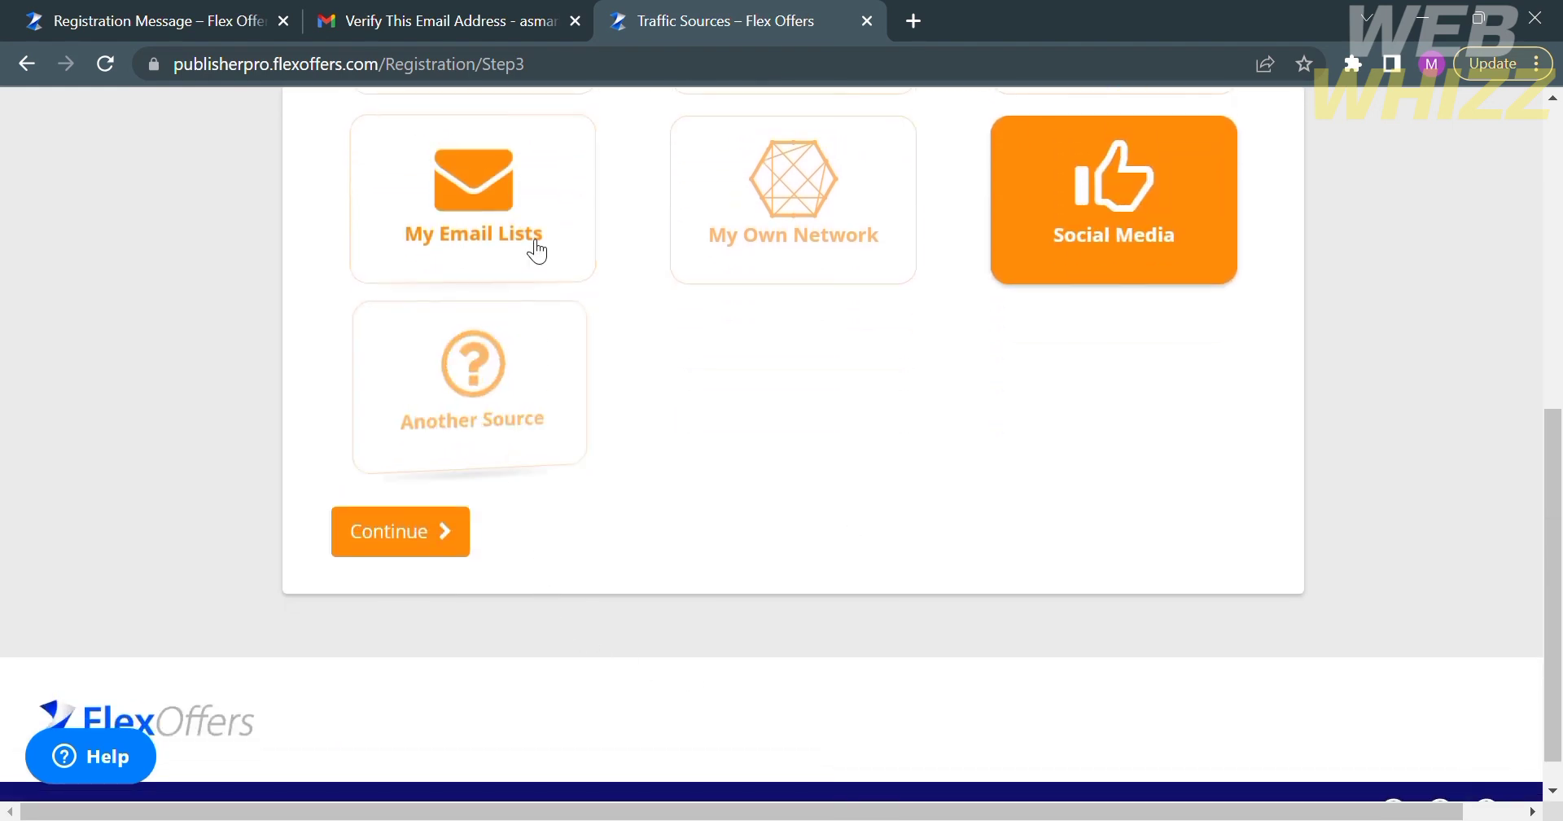
{"action": "scroll", "coordinate": [750, 349], "scroll_direction": "up", "scroll_amount": 3}
{"action": "scroll", "coordinate": [750, 348], "scroll_direction": "down", "scroll_amount": 3}
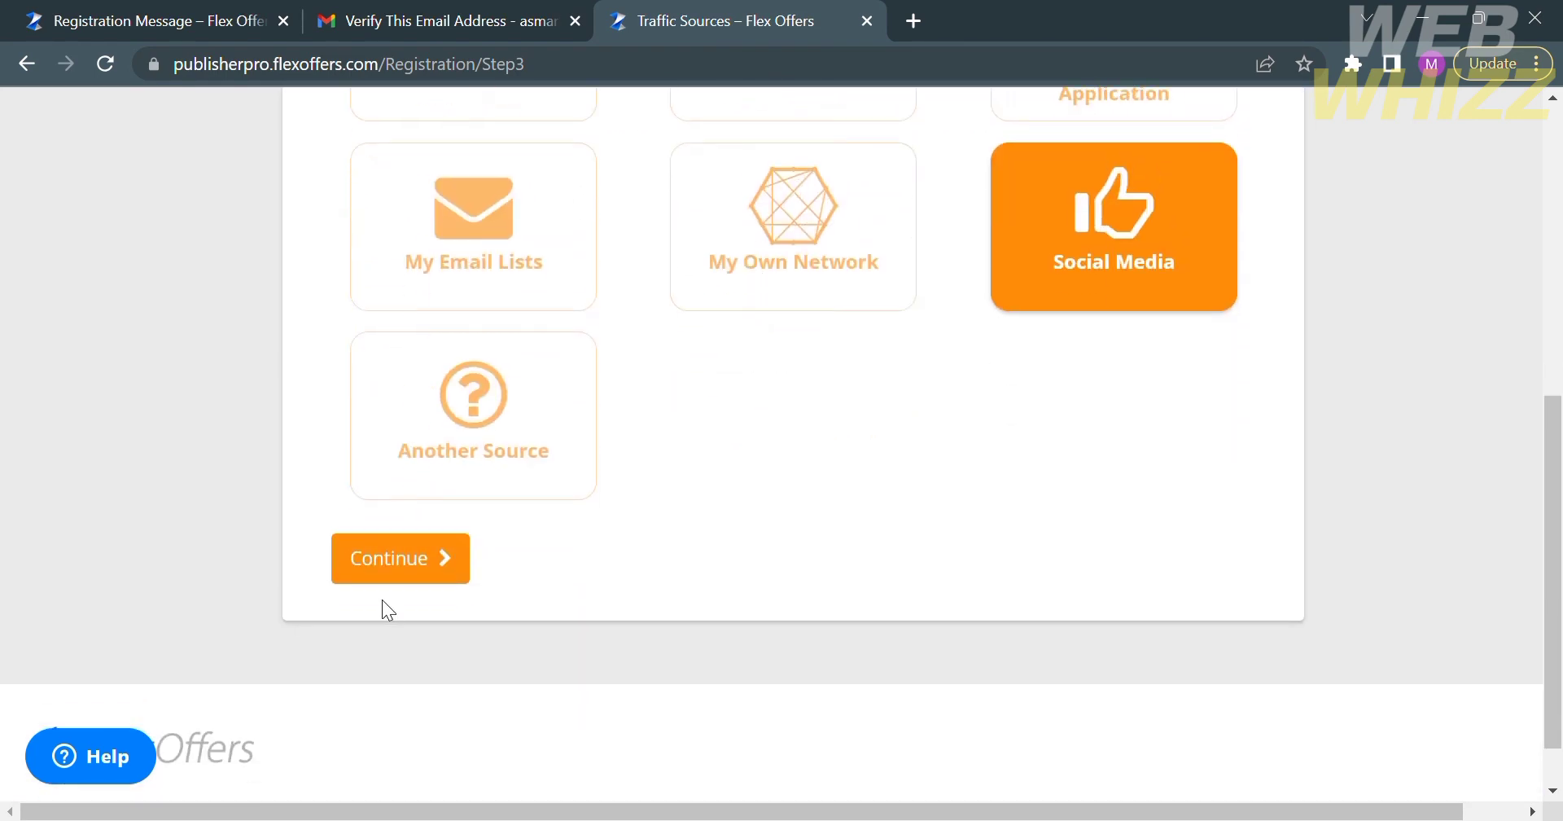
{"action": "left_click", "coordinate": [386, 567]}
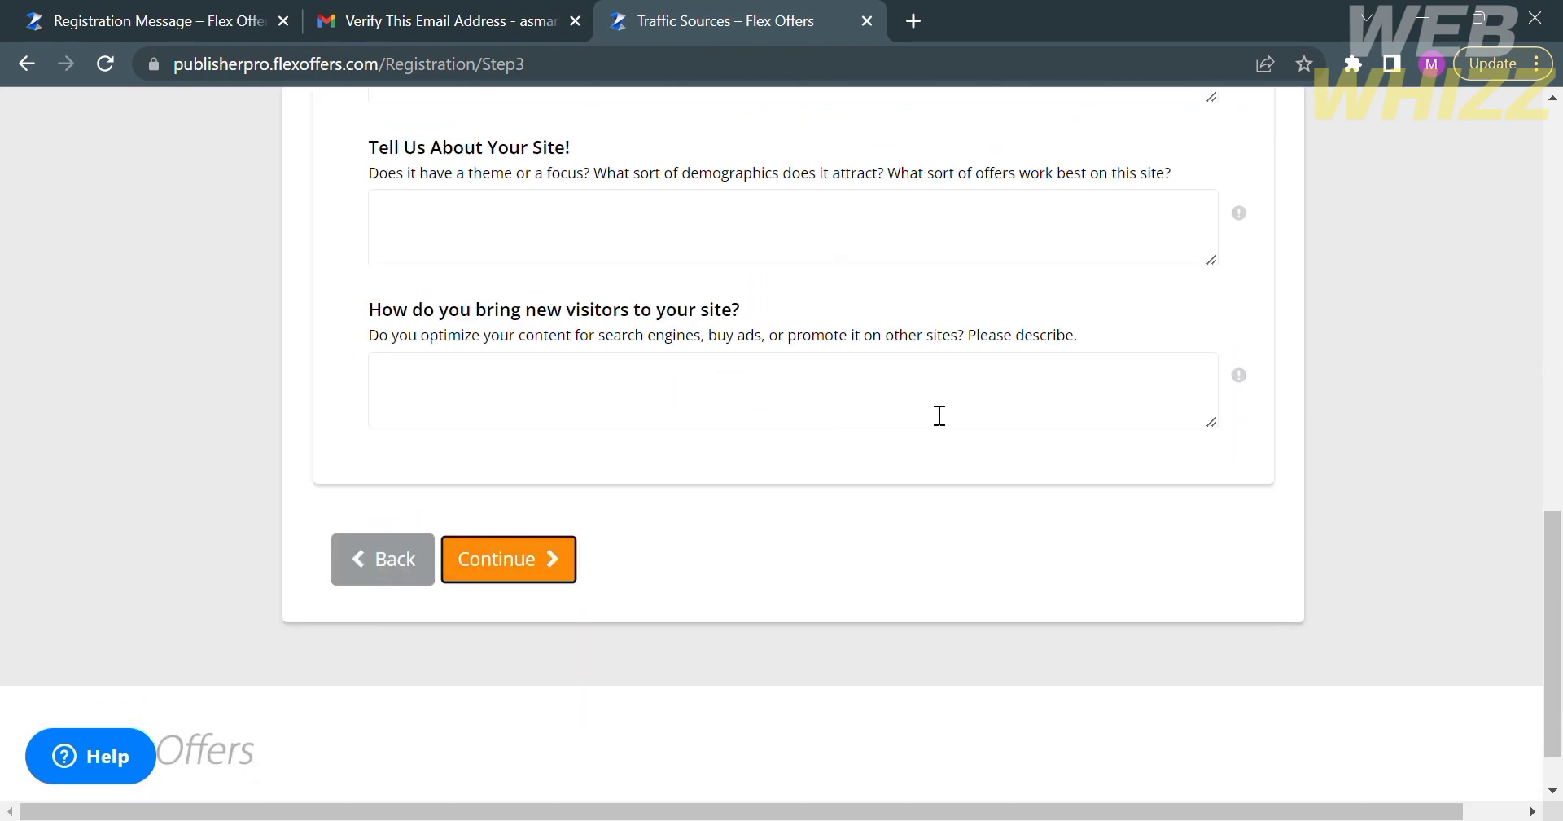
Step: Name the Social Media traffic source WebWhizz
{"action": "scroll", "coordinate": [930, 412], "scroll_direction": "up", "scroll_amount": 15}
{"action": "scroll", "coordinate": [929, 402], "scroll_direction": "up", "scroll_amount": 1}
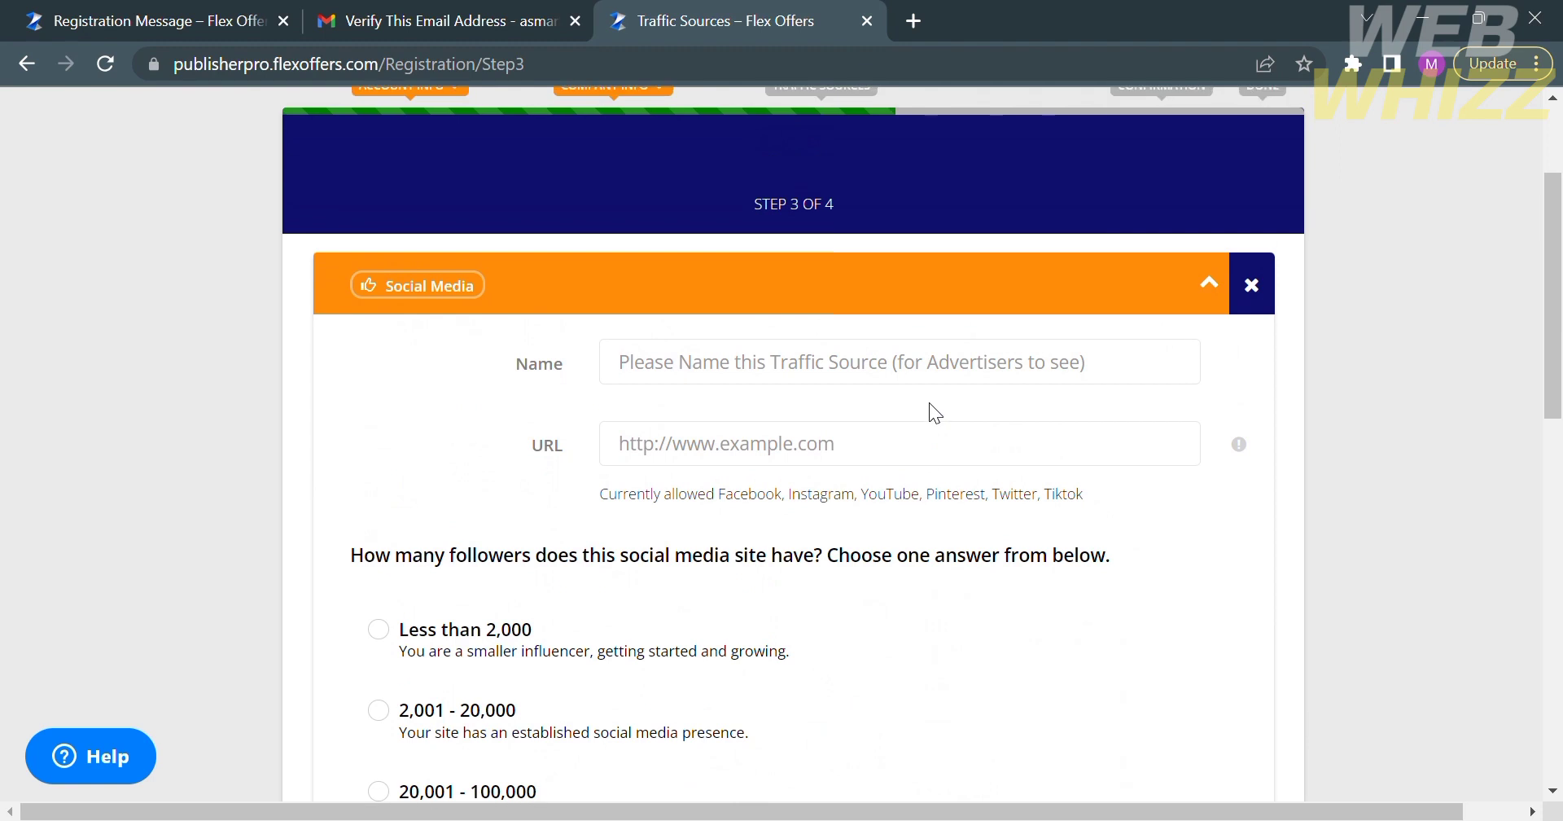
{"action": "left_click", "coordinate": [810, 374]}
{"action": "scroll", "coordinate": [860, 407], "scroll_direction": "up", "scroll_amount": 2}
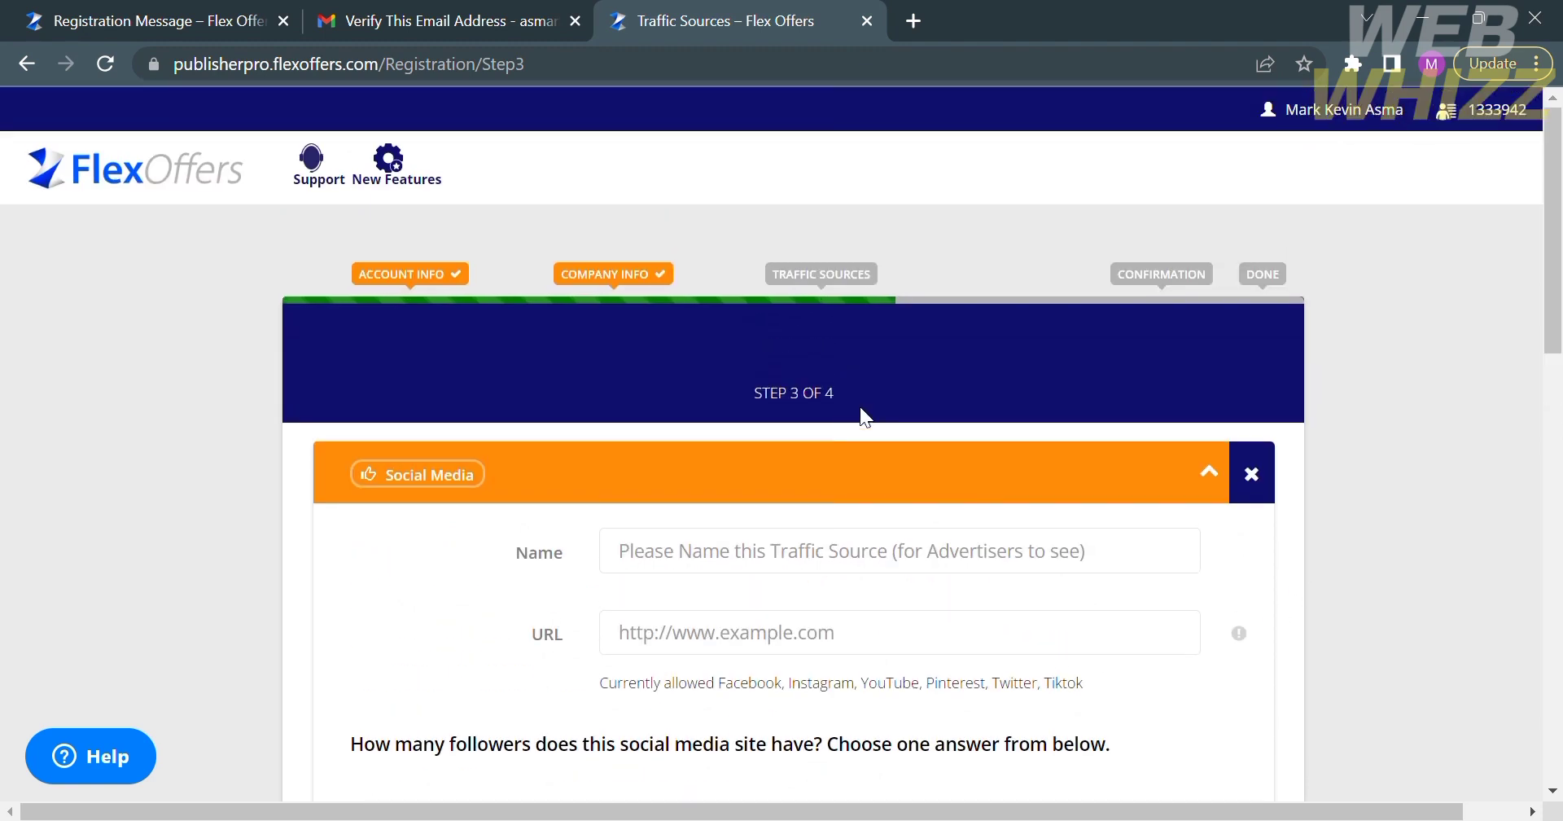
{"action": "scroll", "coordinate": [860, 407], "scroll_direction": "down", "scroll_amount": 3}
{"action": "scroll", "coordinate": [860, 407], "scroll_direction": "down", "scroll_amount": 2}
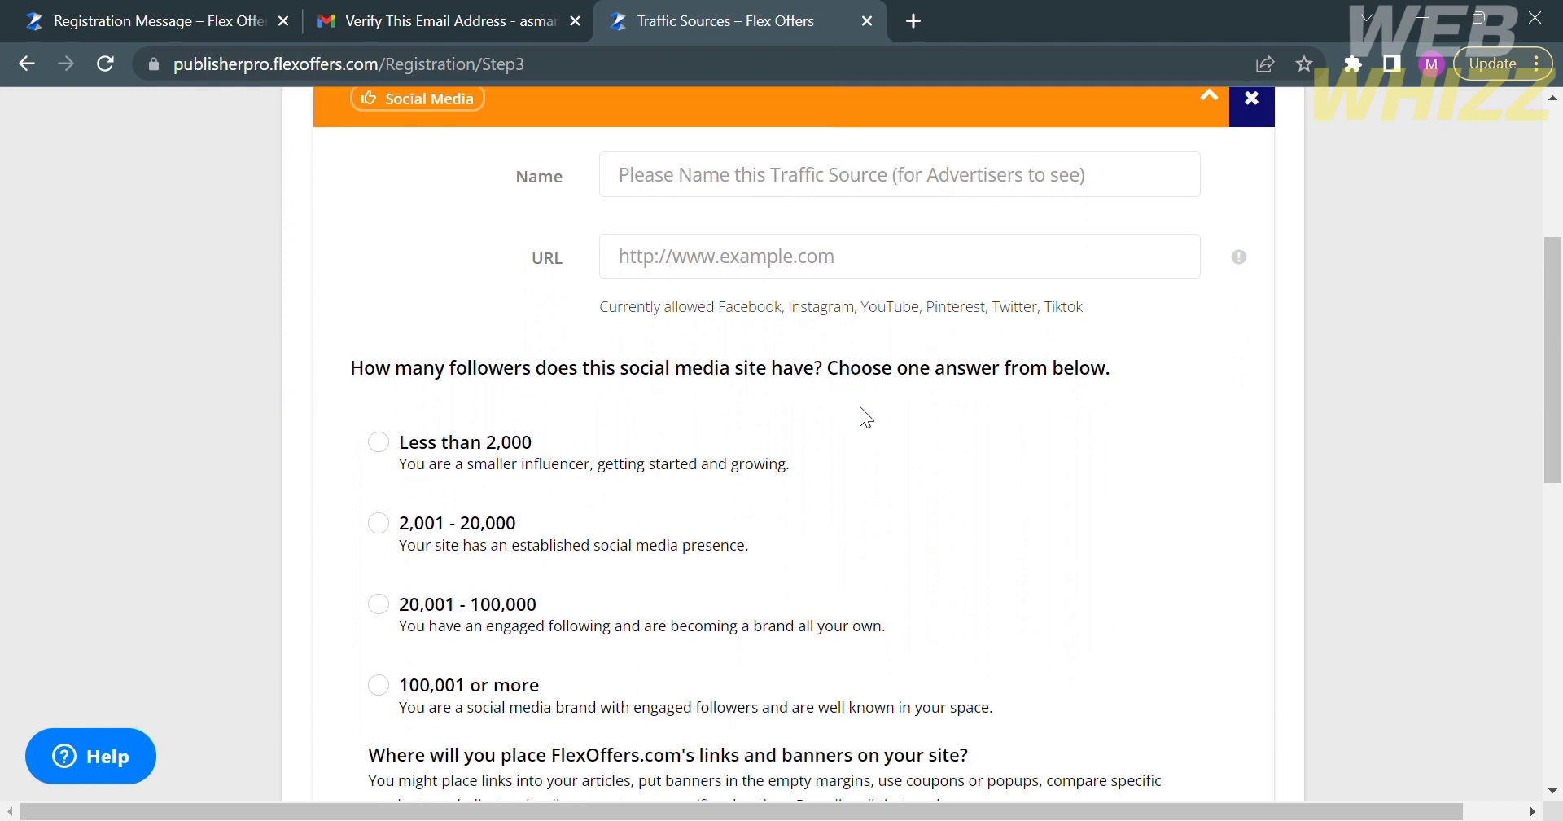
{"action": "scroll", "coordinate": [866, 417], "scroll_direction": "up", "scroll_amount": 1}
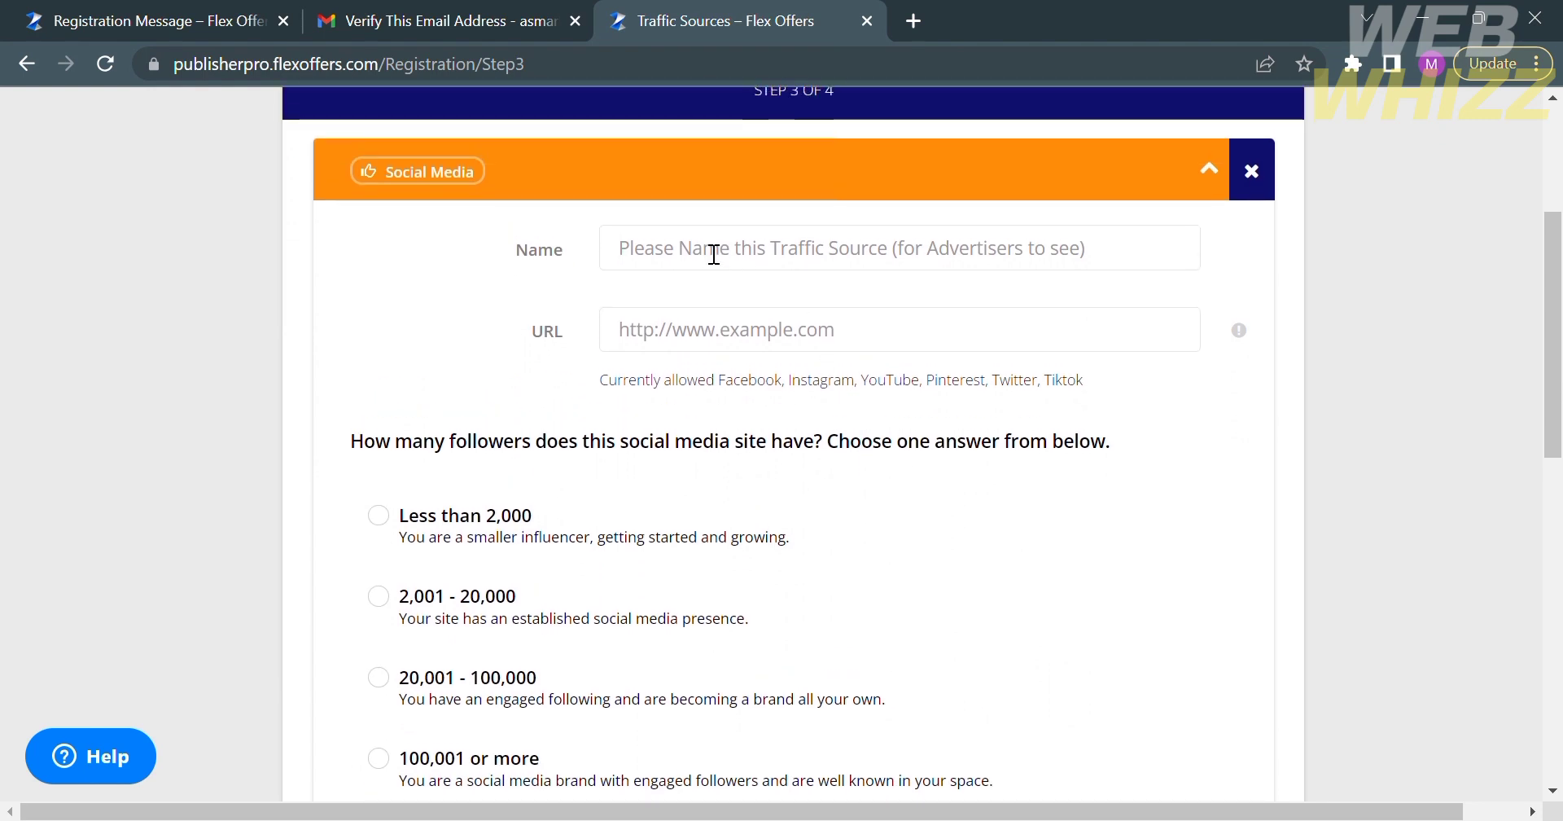
{"action": "type", "text": "Web"}
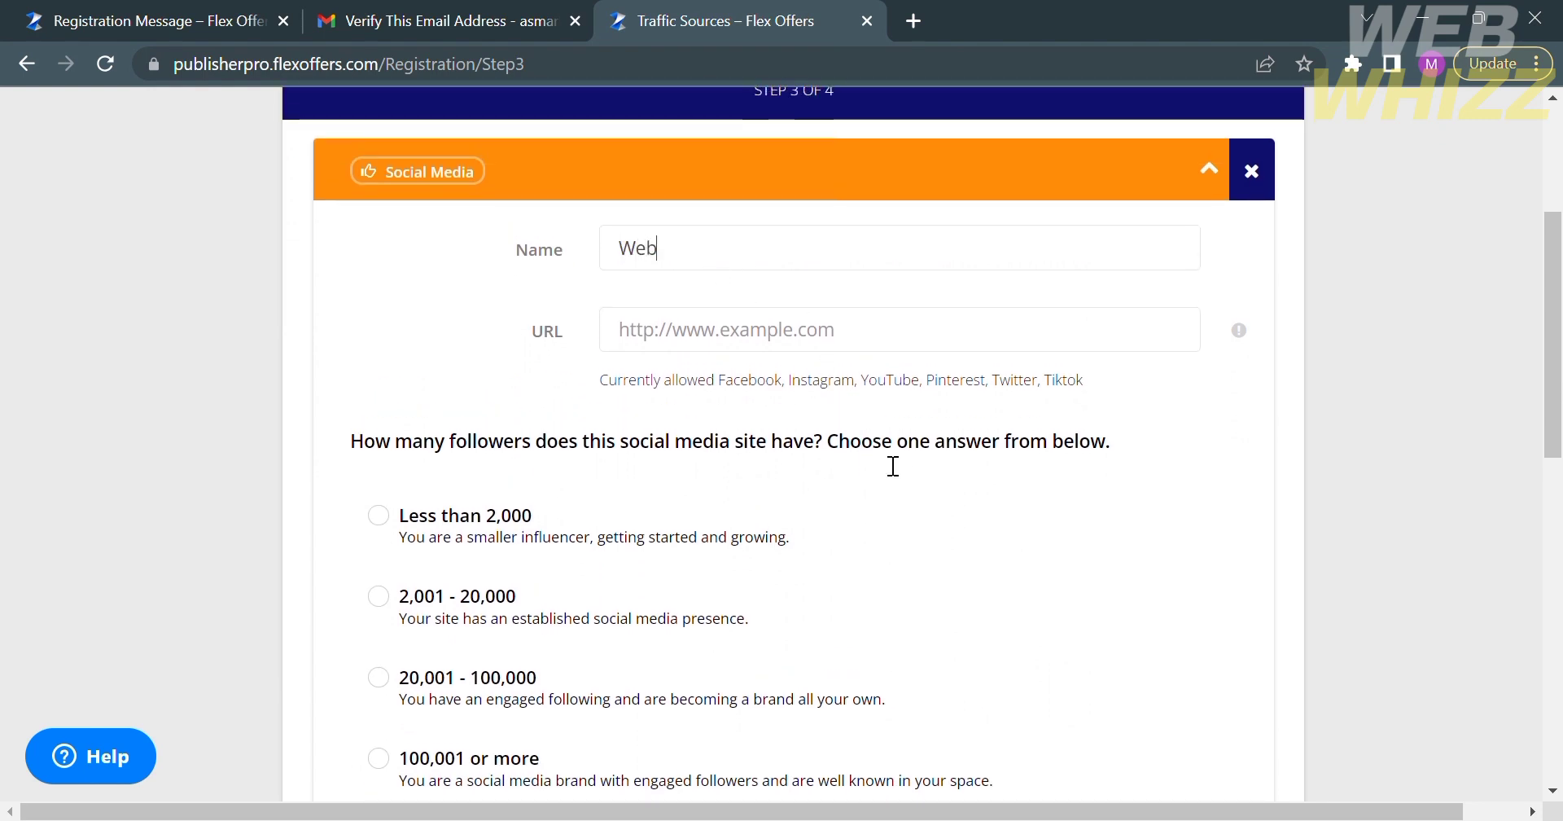
{"action": "type", "text": "Whizz"}
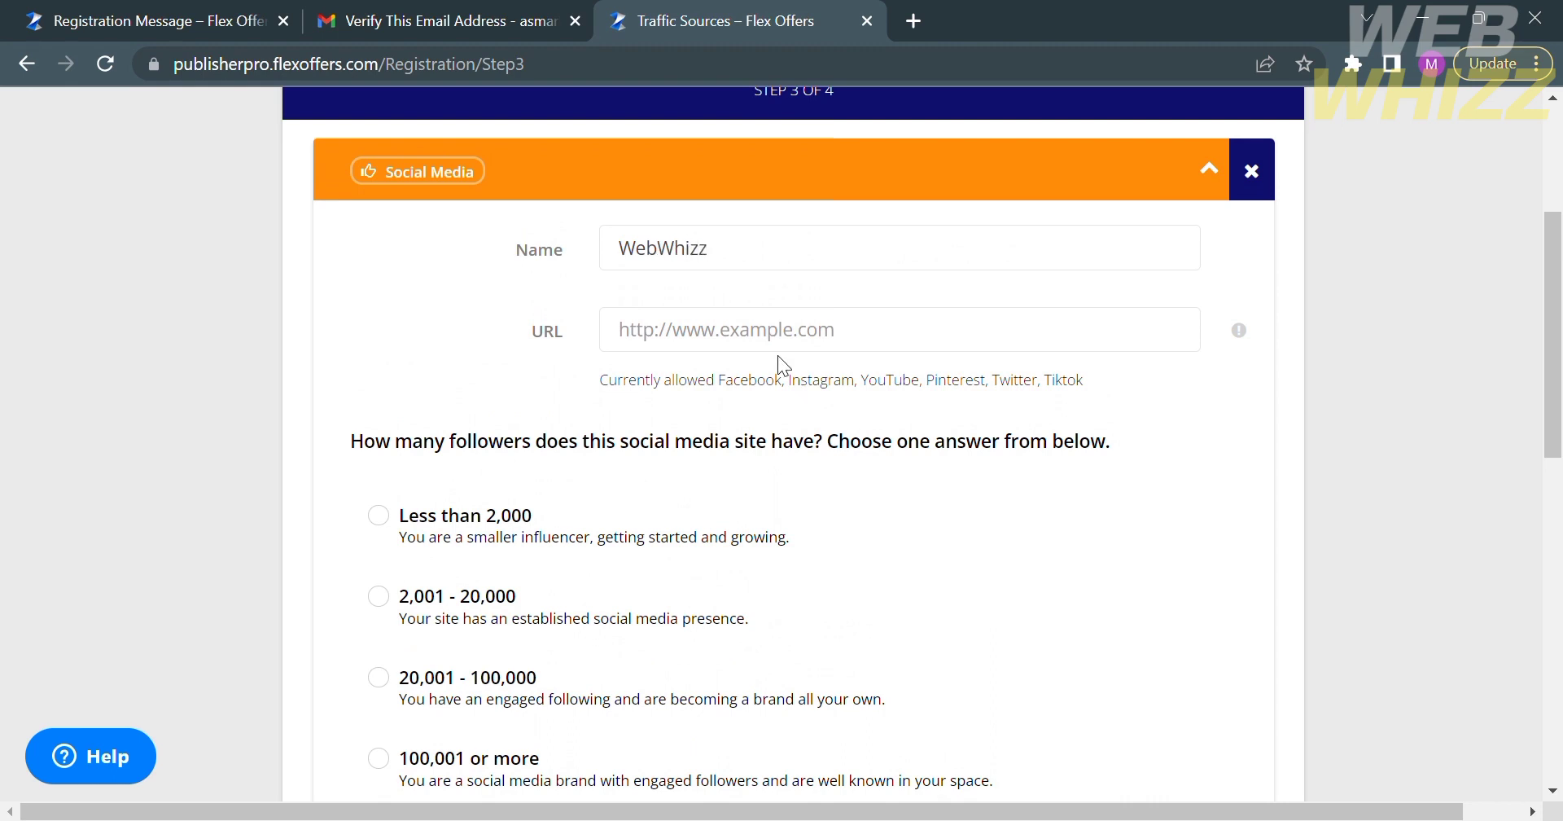
Step: Set the URL to the webwhizz99 blogspot address and select Less than 2,000 followers
{"action": "left_click", "coordinate": [787, 350]}
{"action": "type", "text": "Goog"}
{"action": "key", "text": "ctrl+a"}
{"action": "type", "text": "https://webwhizz99.blogspot.com"}
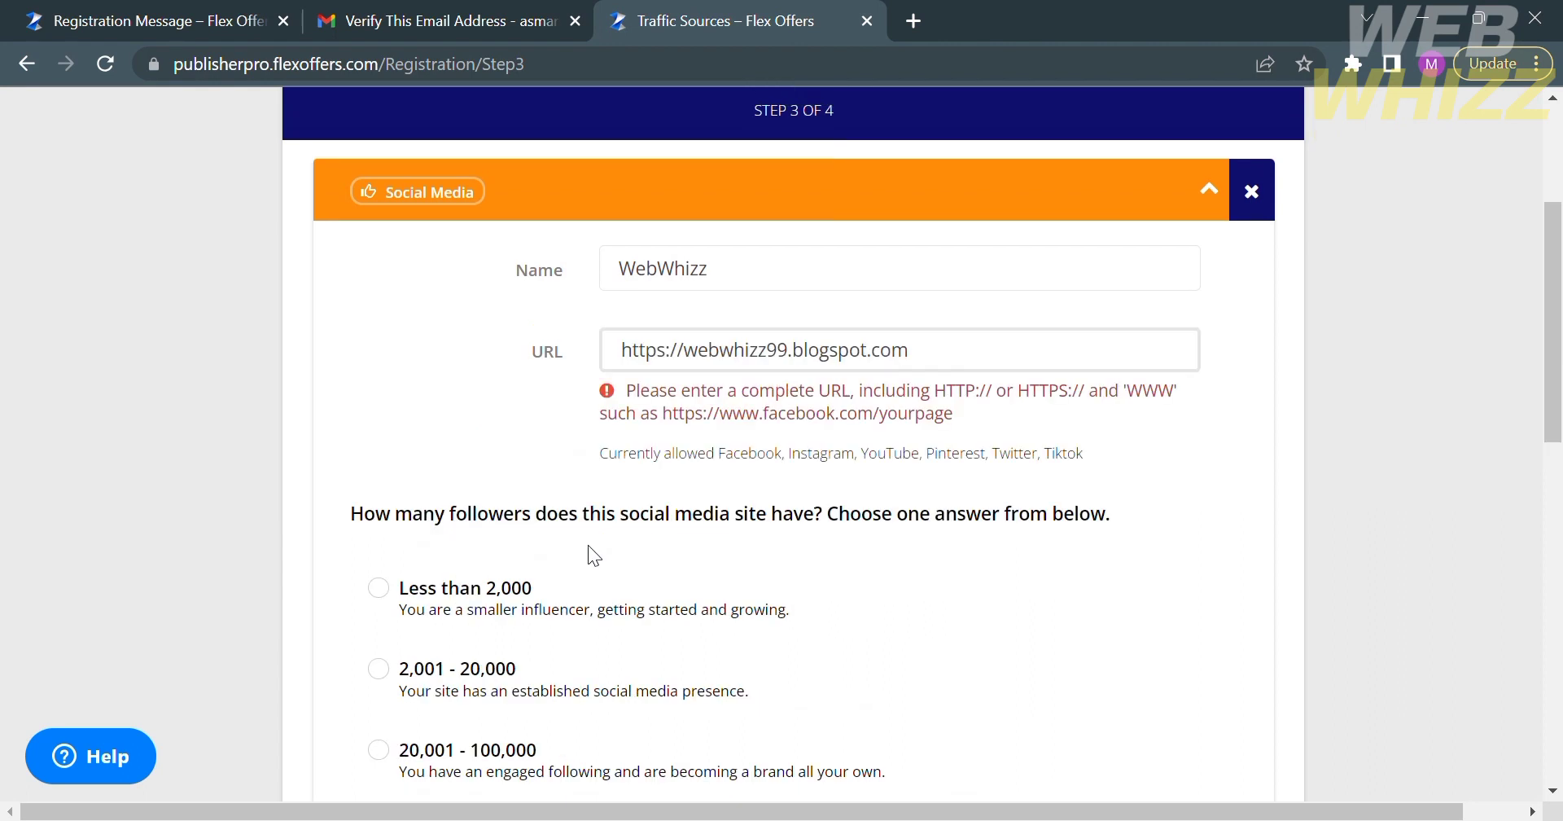
{"action": "scroll", "coordinate": [588, 547], "scroll_direction": "down", "scroll_amount": 3}
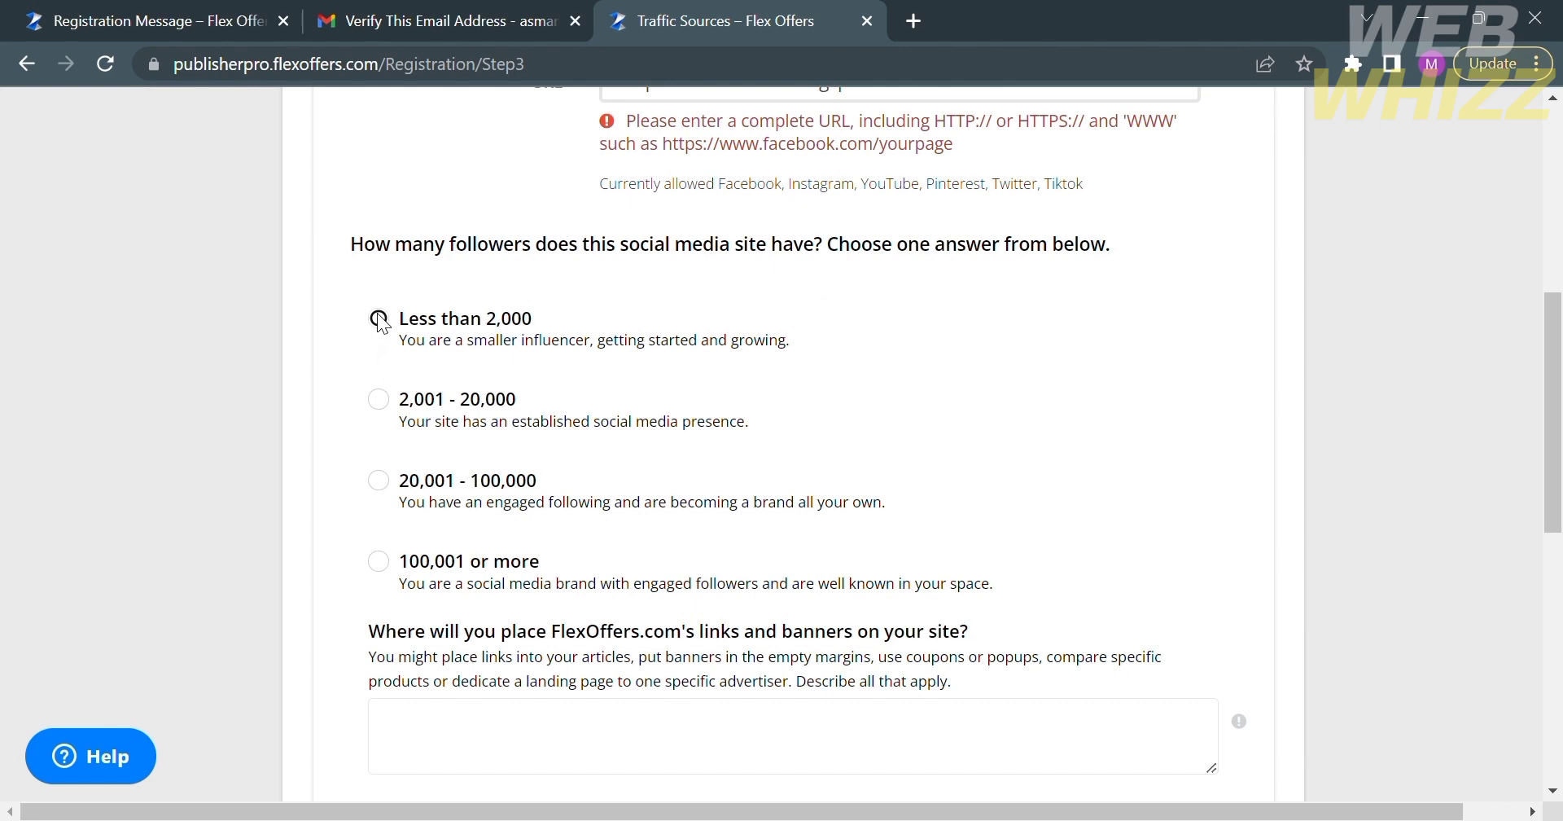
{"action": "left_click", "coordinate": [379, 318]}
Step: Fill in the site-description answers, e.g. 'wshbhsnj'
{"action": "scroll", "coordinate": [447, 575], "scroll_direction": "down", "scroll_amount": 6}
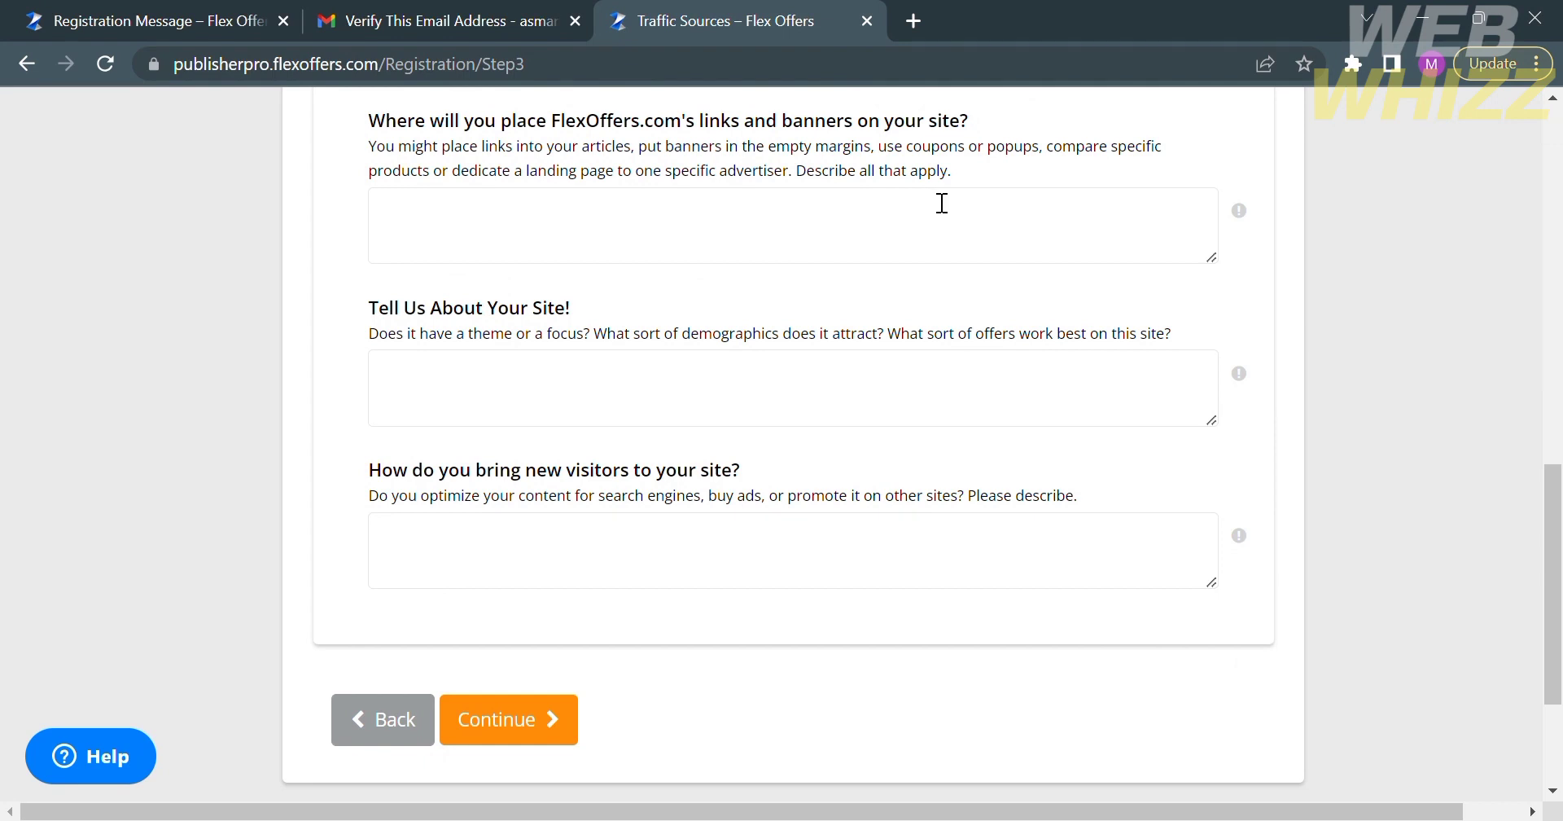
{"action": "scroll", "coordinate": [930, 240], "scroll_direction": "up", "scroll_amount": 1}
{"action": "type", "text": "wshbhsnj"}
{"action": "scroll", "coordinate": [565, 574], "scroll_direction": "up", "scroll_amount": 8}
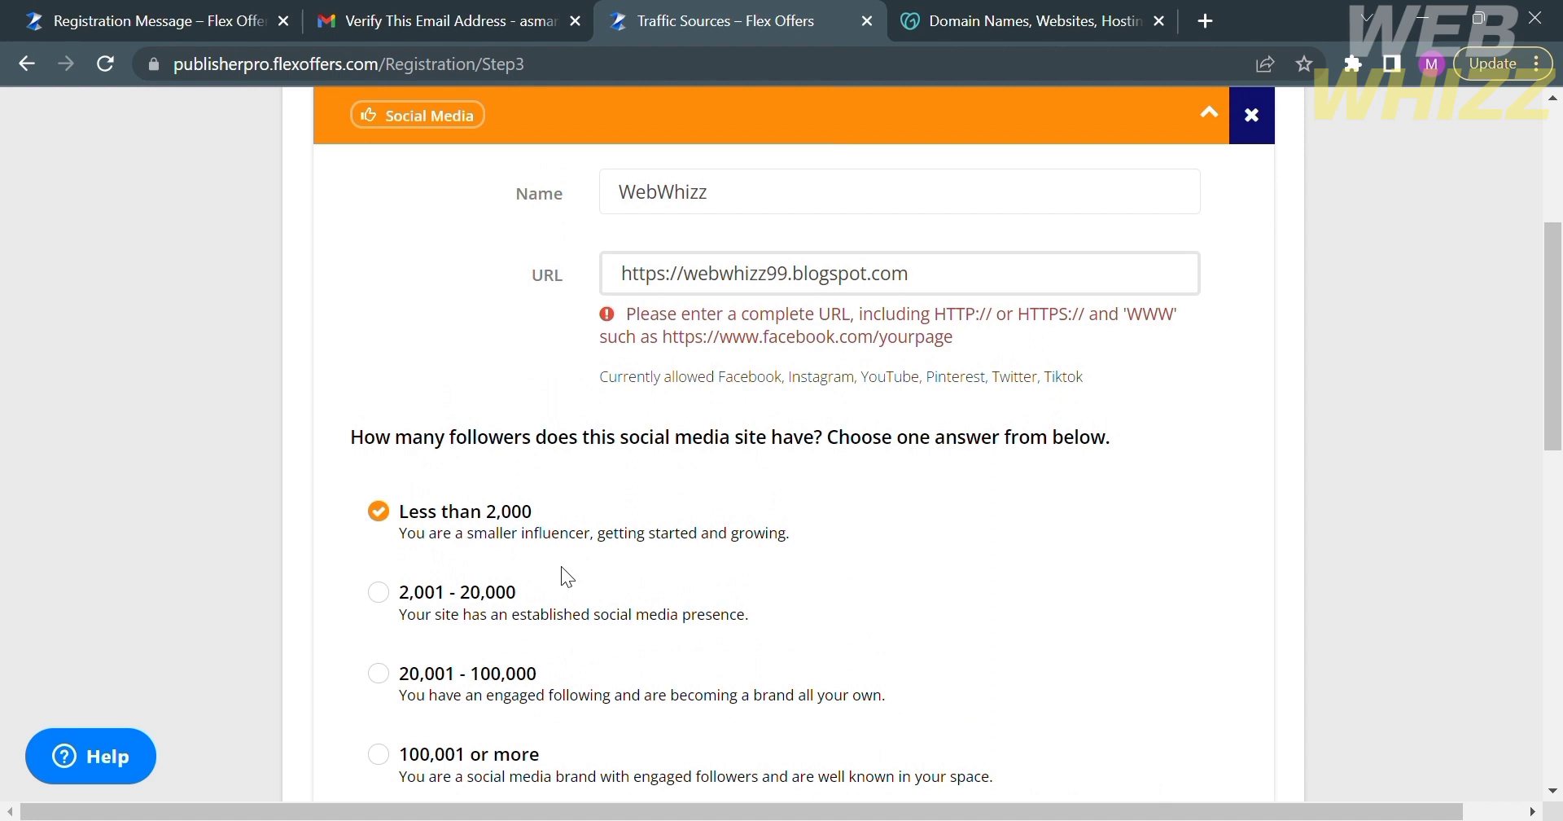
Step: Dismiss the Invalid Form warning and submit the Traffic Sources answers
{"action": "scroll", "coordinate": [544, 318], "scroll_direction": "down", "scroll_amount": 12}
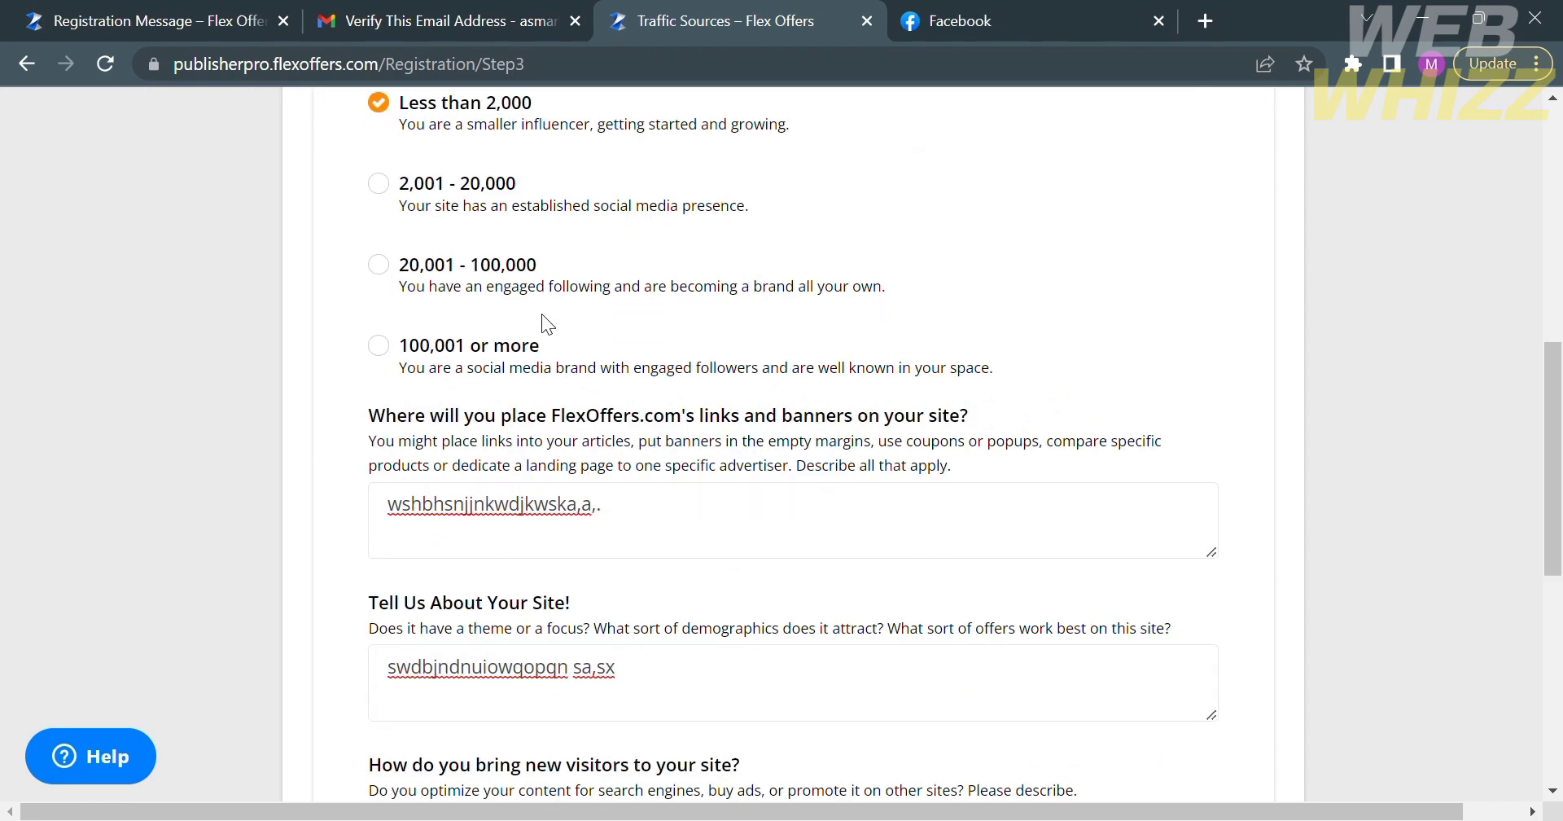
{"action": "scroll", "coordinate": [544, 318], "scroll_direction": "up", "scroll_amount": 12}
{"action": "scroll", "coordinate": [543, 315], "scroll_direction": "down", "scroll_amount": 8}
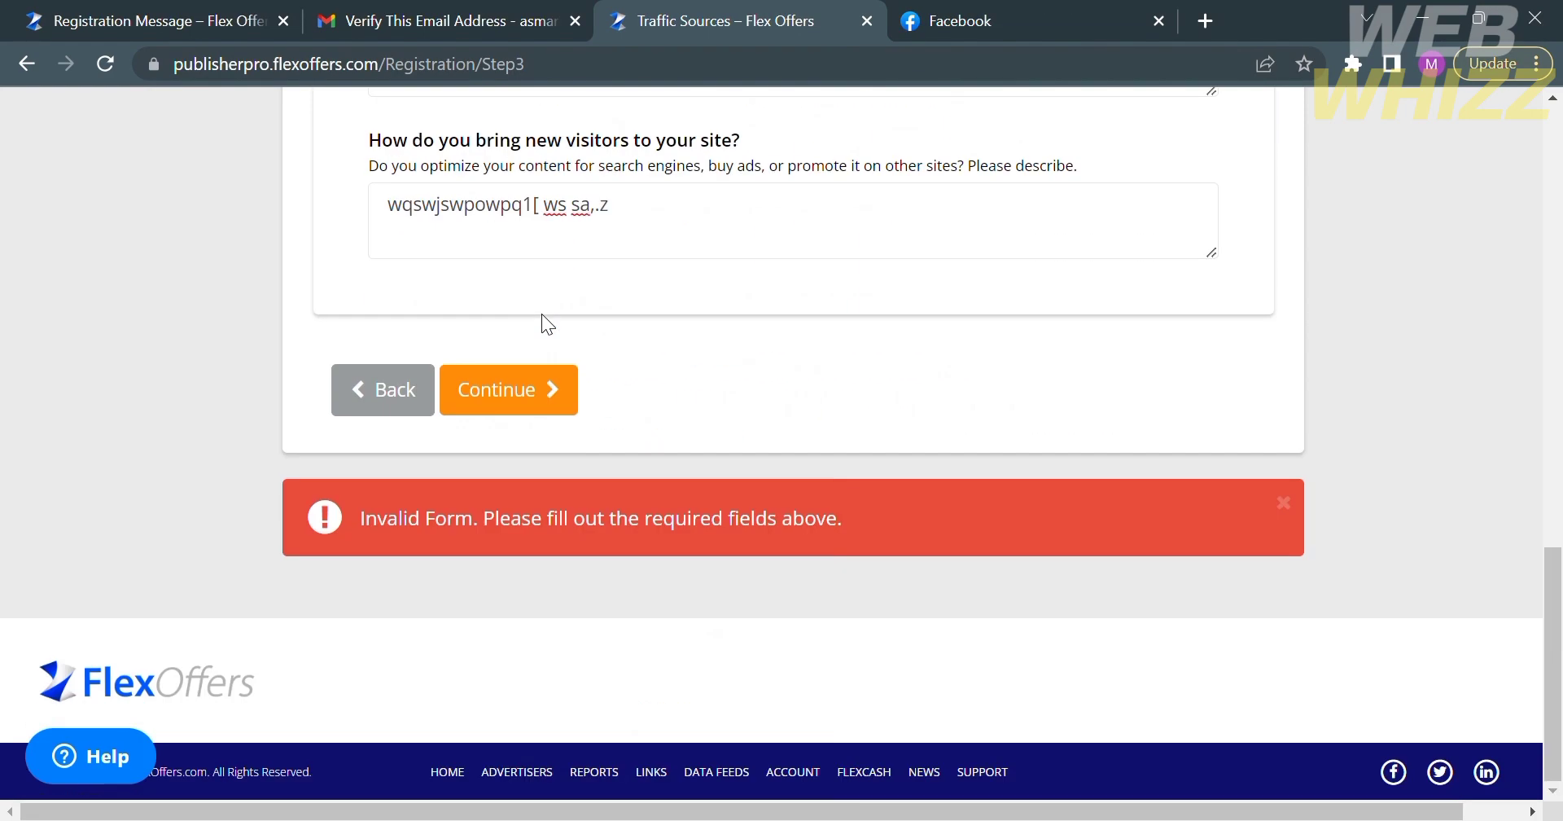
{"action": "left_click", "coordinate": [1298, 515]}
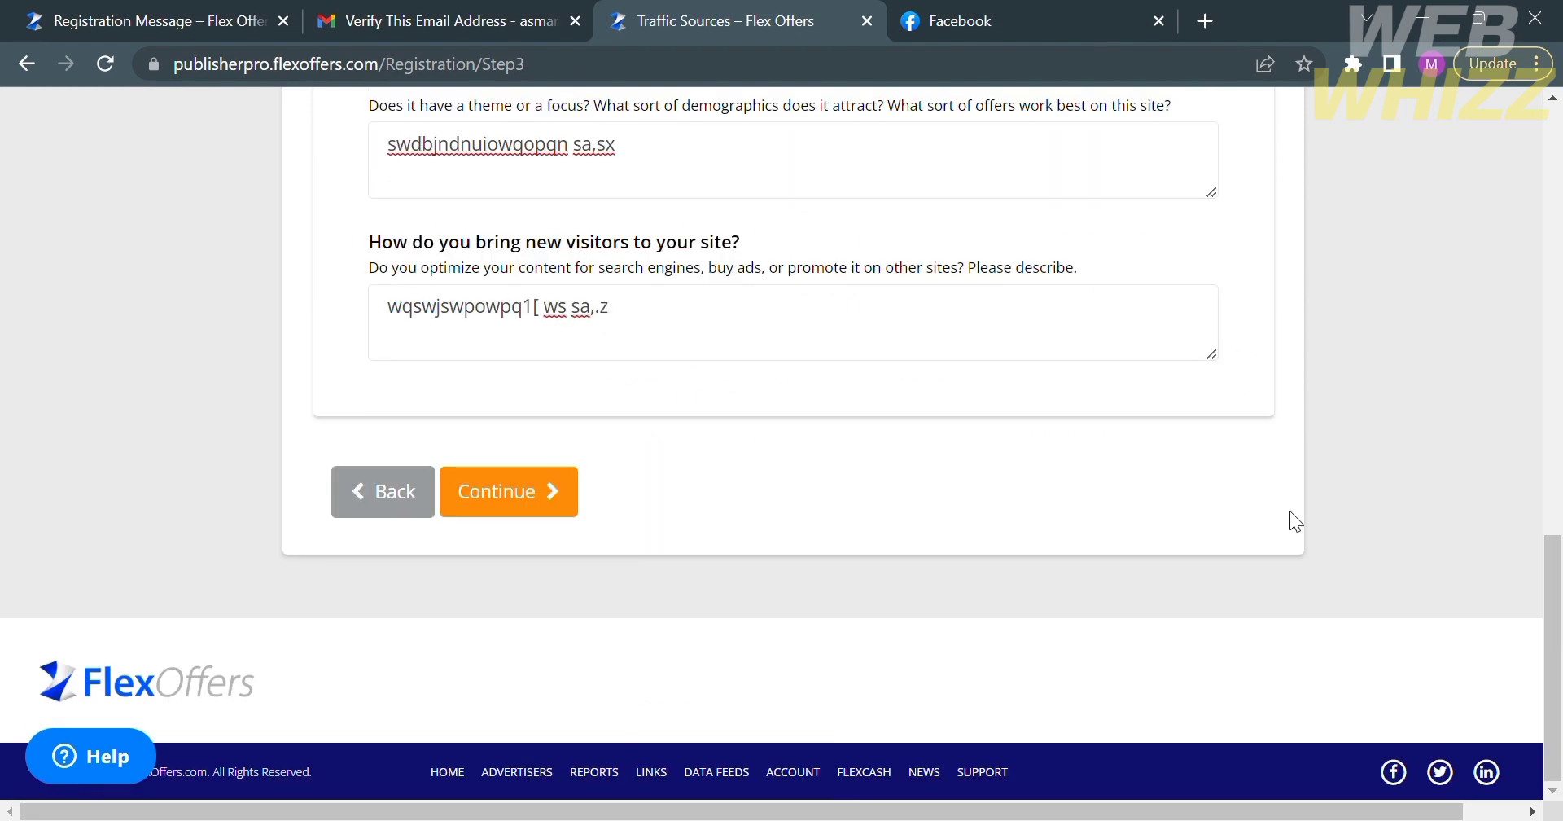
{"action": "left_click", "coordinate": [530, 506]}
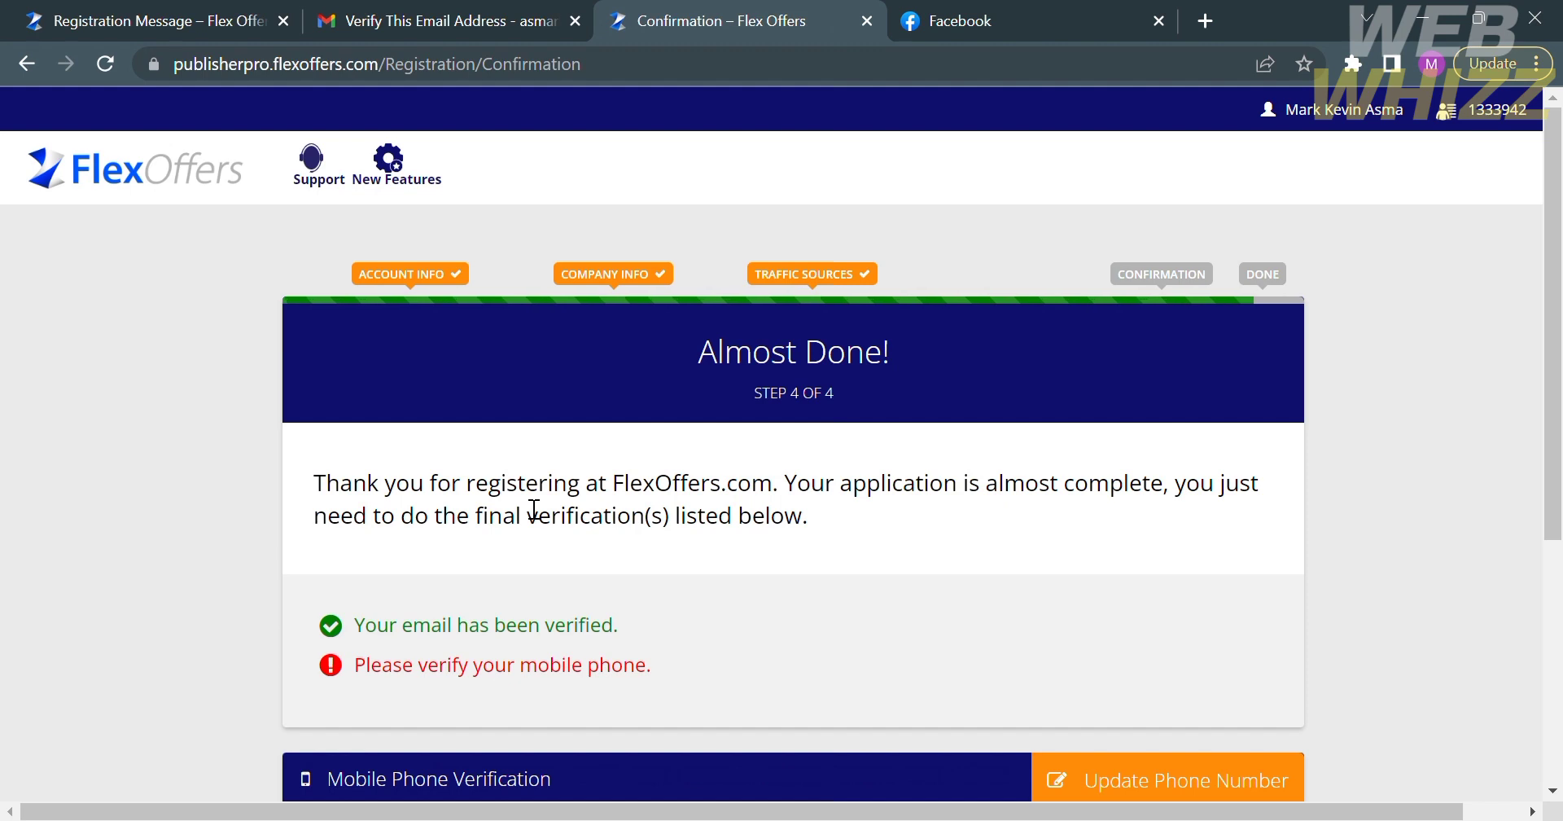
Step: Request a verification code be texted to the mobile phone number
{"action": "scroll", "coordinate": [534, 509], "scroll_direction": "down", "scroll_amount": 3}
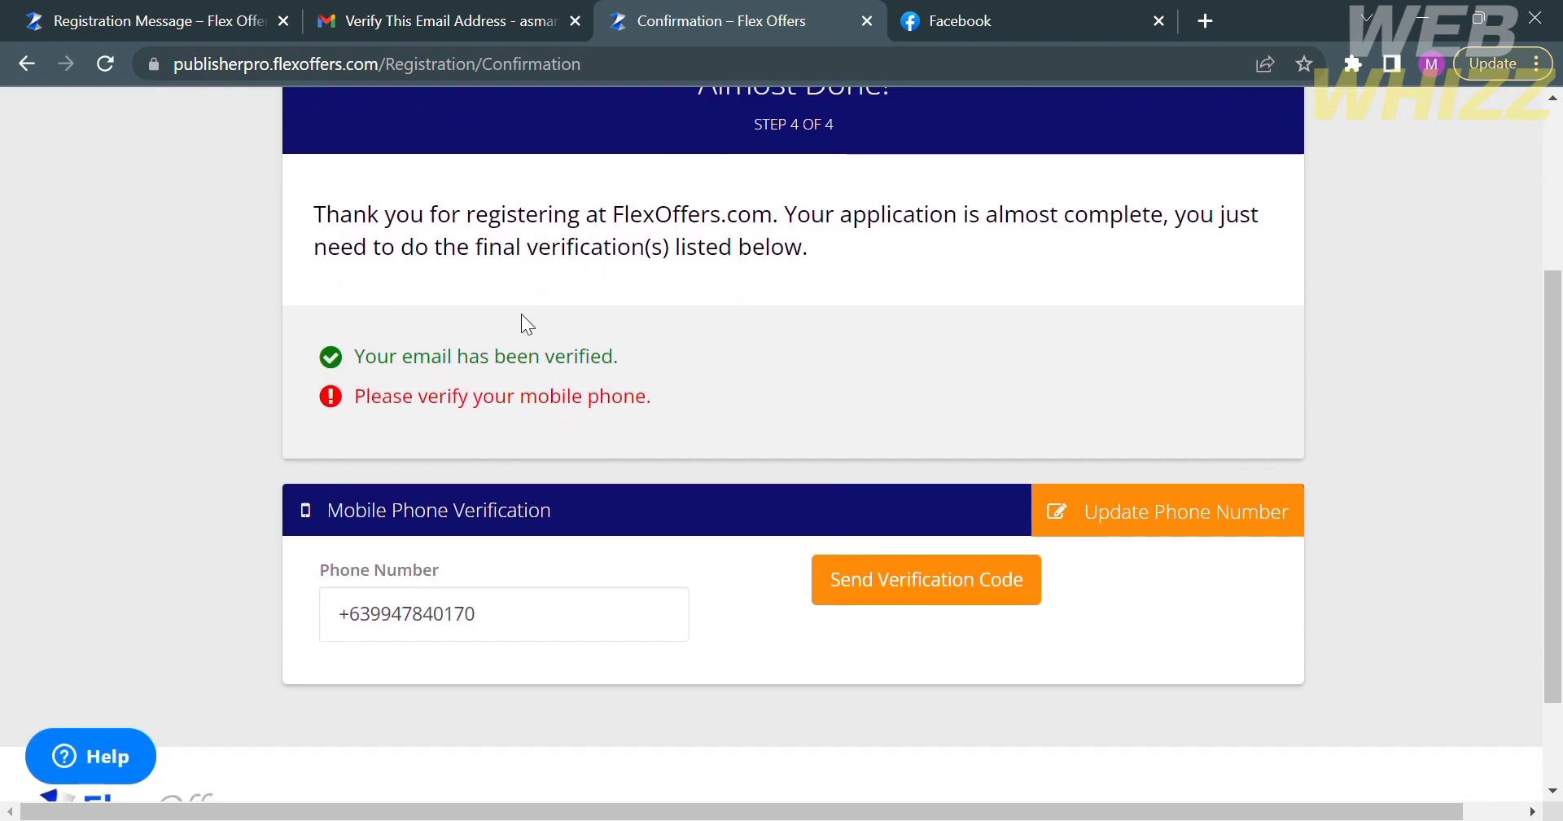
{"action": "left_click", "coordinate": [955, 596]}
{"action": "left_click", "coordinate": [954, 595]}
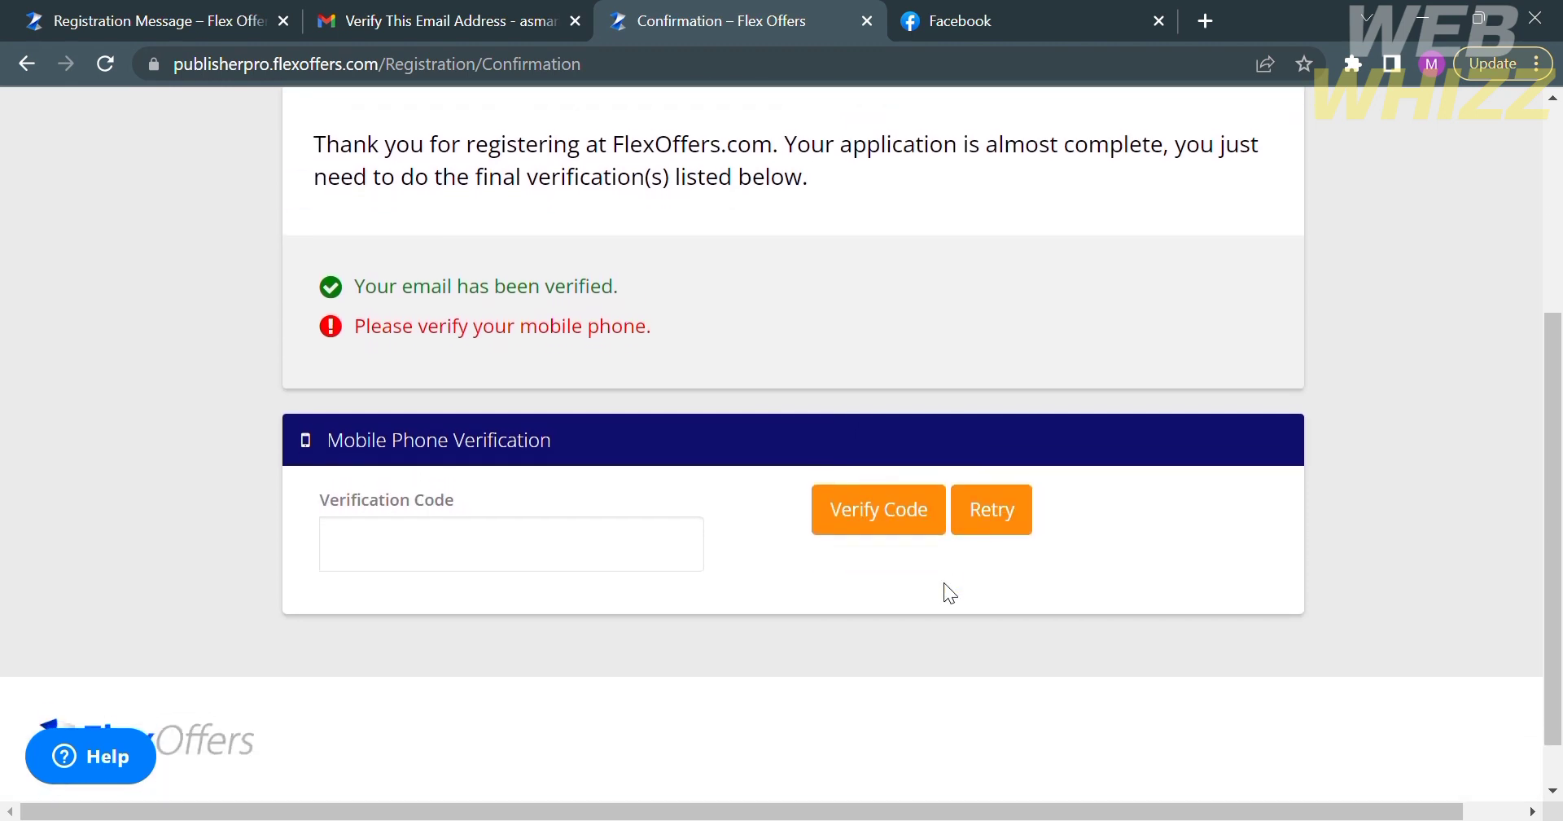
Step: Enter the received code in Verification Code and verify the phone
{"action": "scroll", "coordinate": [947, 593], "scroll_direction": "down", "scroll_amount": 1}
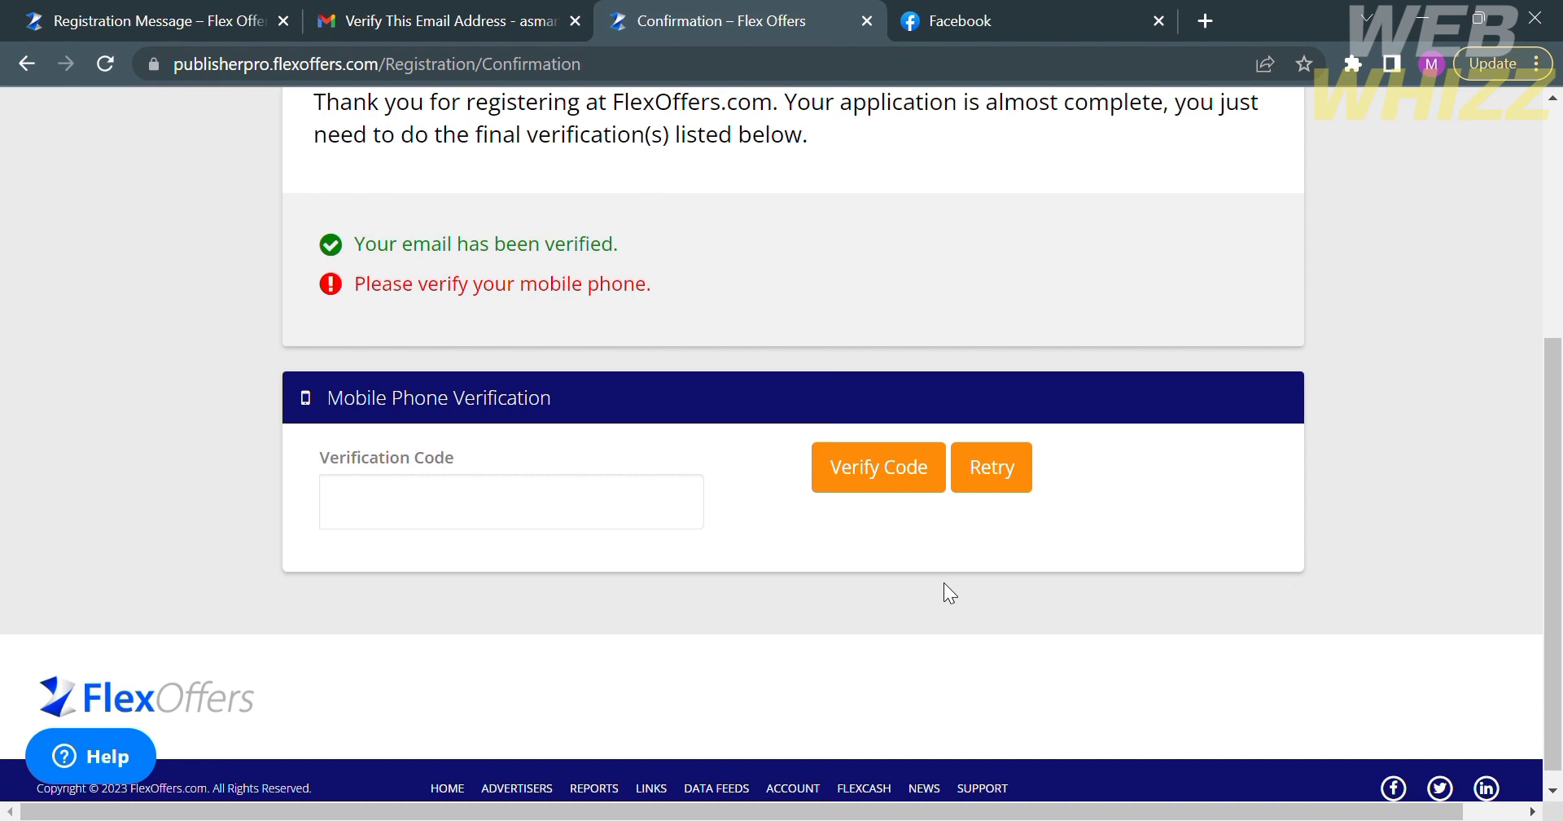
{"action": "left_click", "coordinate": [563, 519]}
{"action": "left_click", "coordinate": [902, 499]}
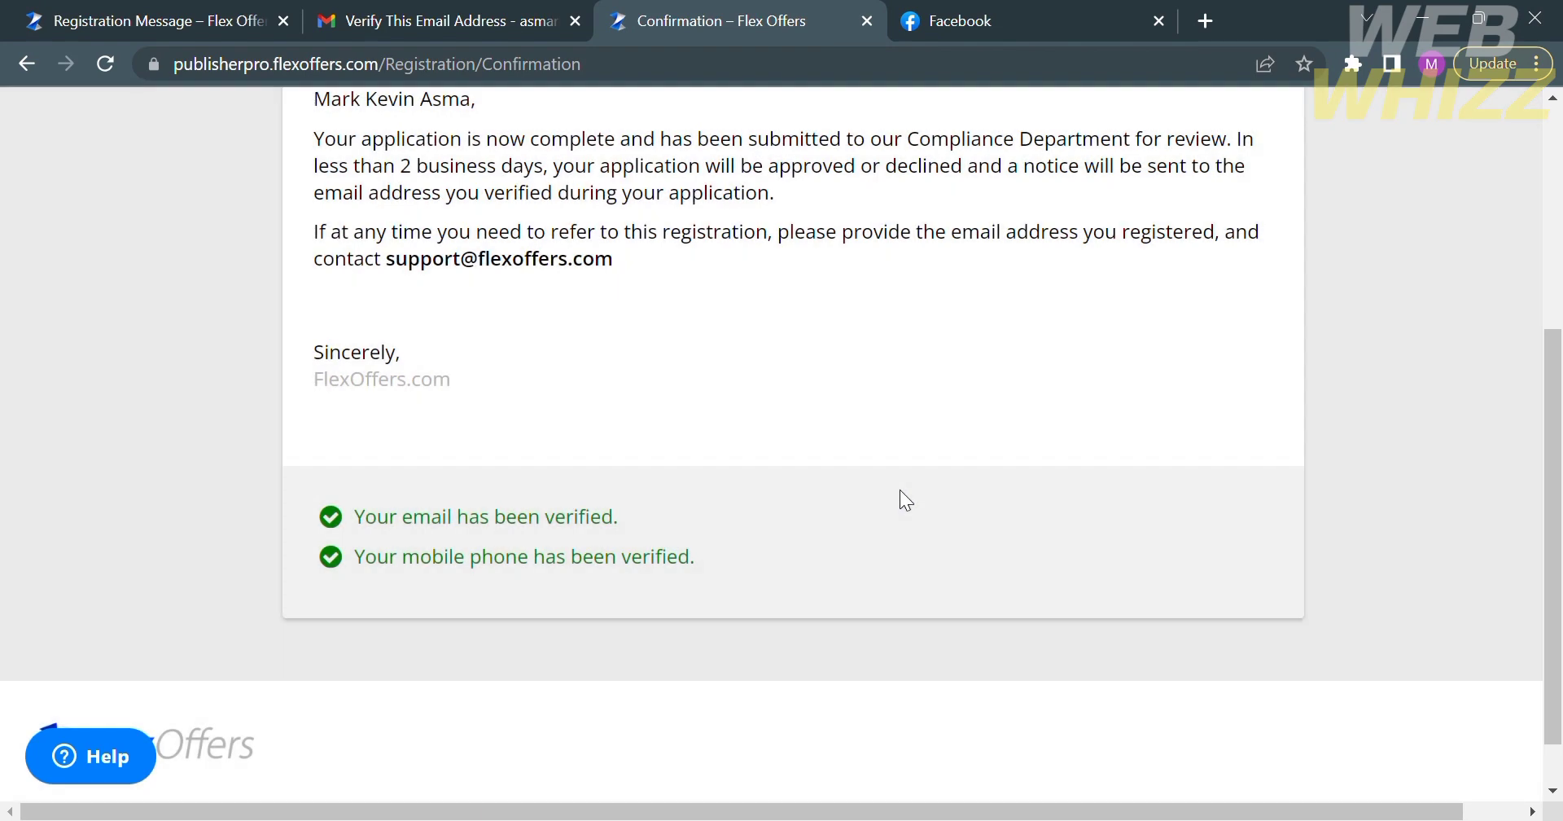
{"action": "scroll", "coordinate": [900, 490], "scroll_direction": "up", "scroll_amount": 5}
{"action": "scroll", "coordinate": [900, 490], "scroll_direction": "down", "scroll_amount": 2}
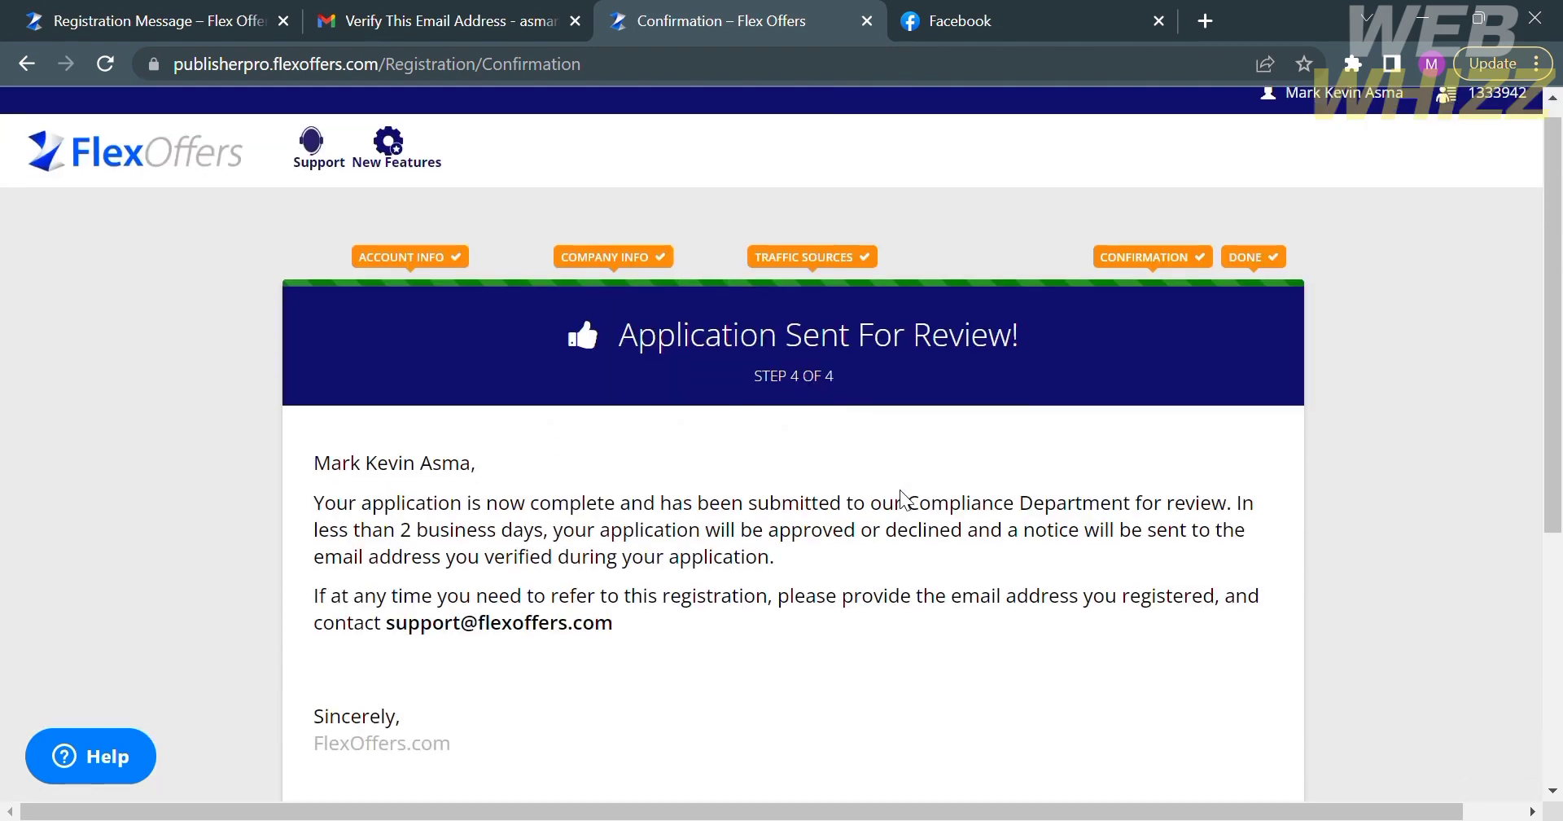
{"action": "scroll", "coordinate": [900, 490], "scroll_direction": "up", "scroll_amount": 2}
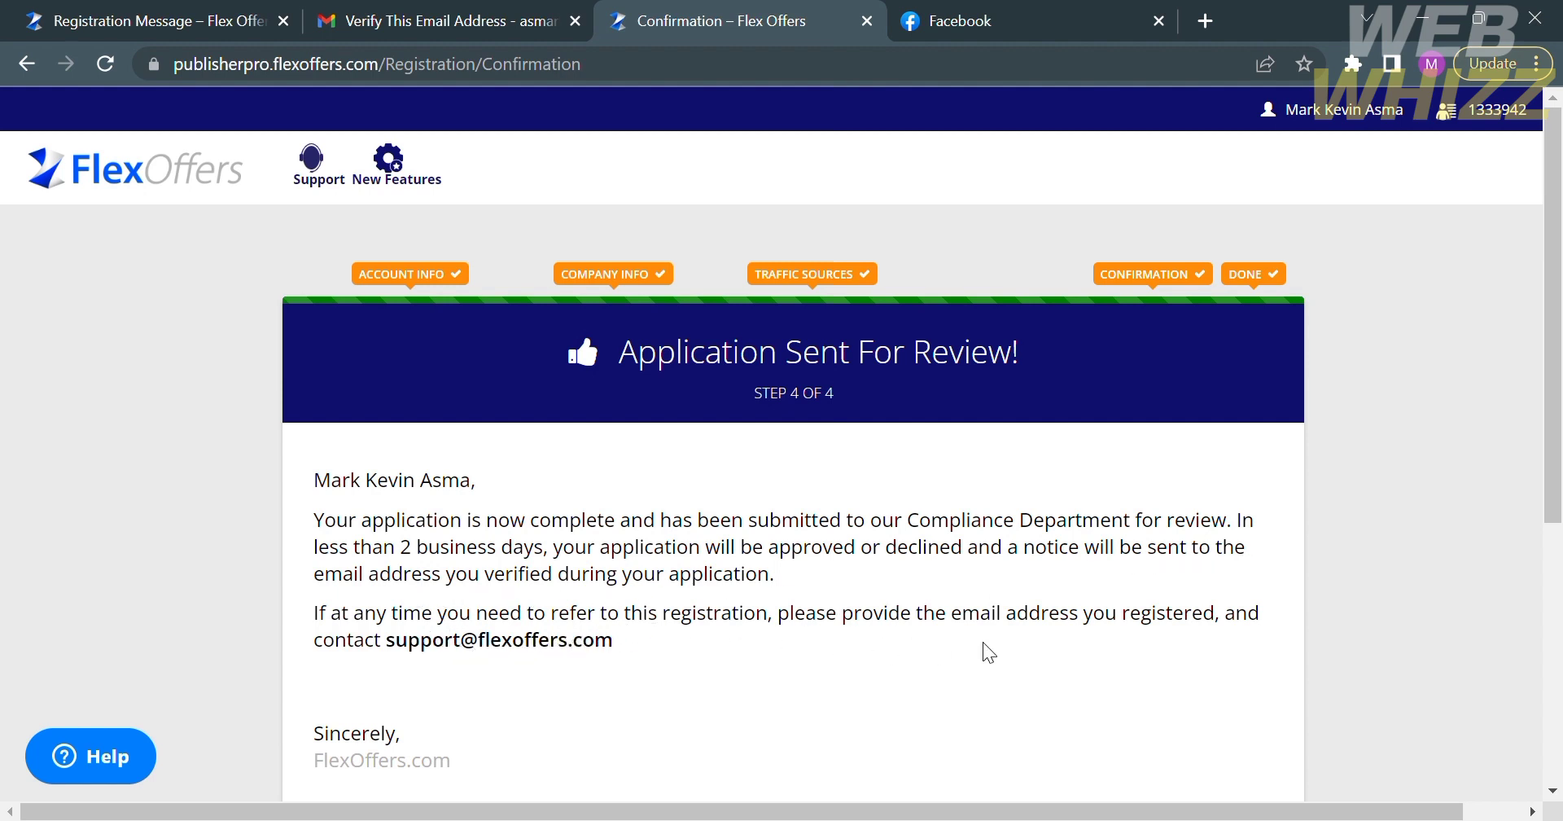
{"action": "scroll", "coordinate": [1240, 635], "scroll_direction": "down", "scroll_amount": 4}
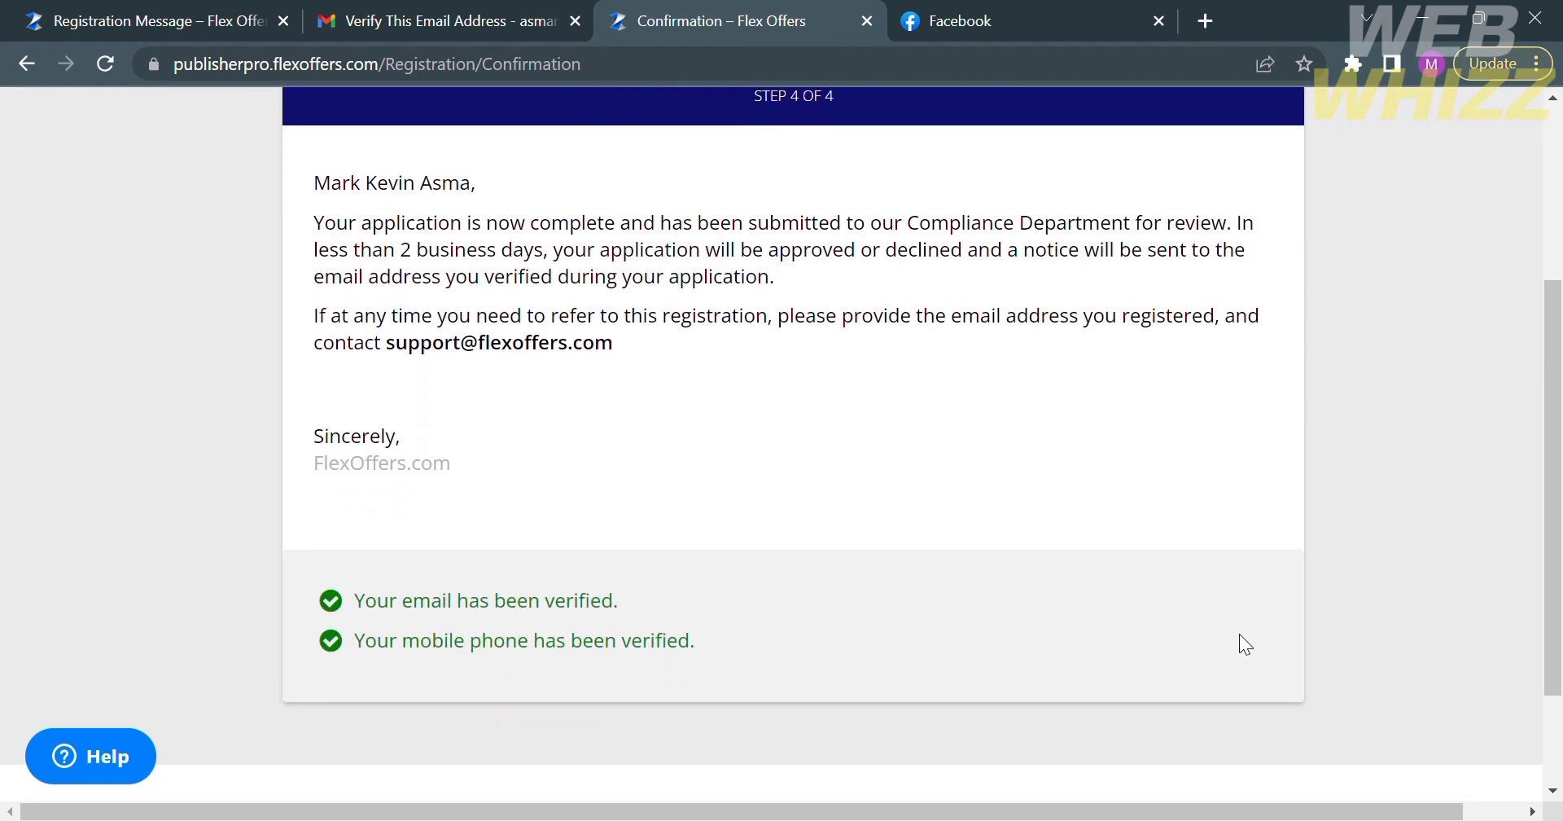
{"action": "scroll", "coordinate": [1141, 281], "scroll_direction": "up", "scroll_amount": 4}
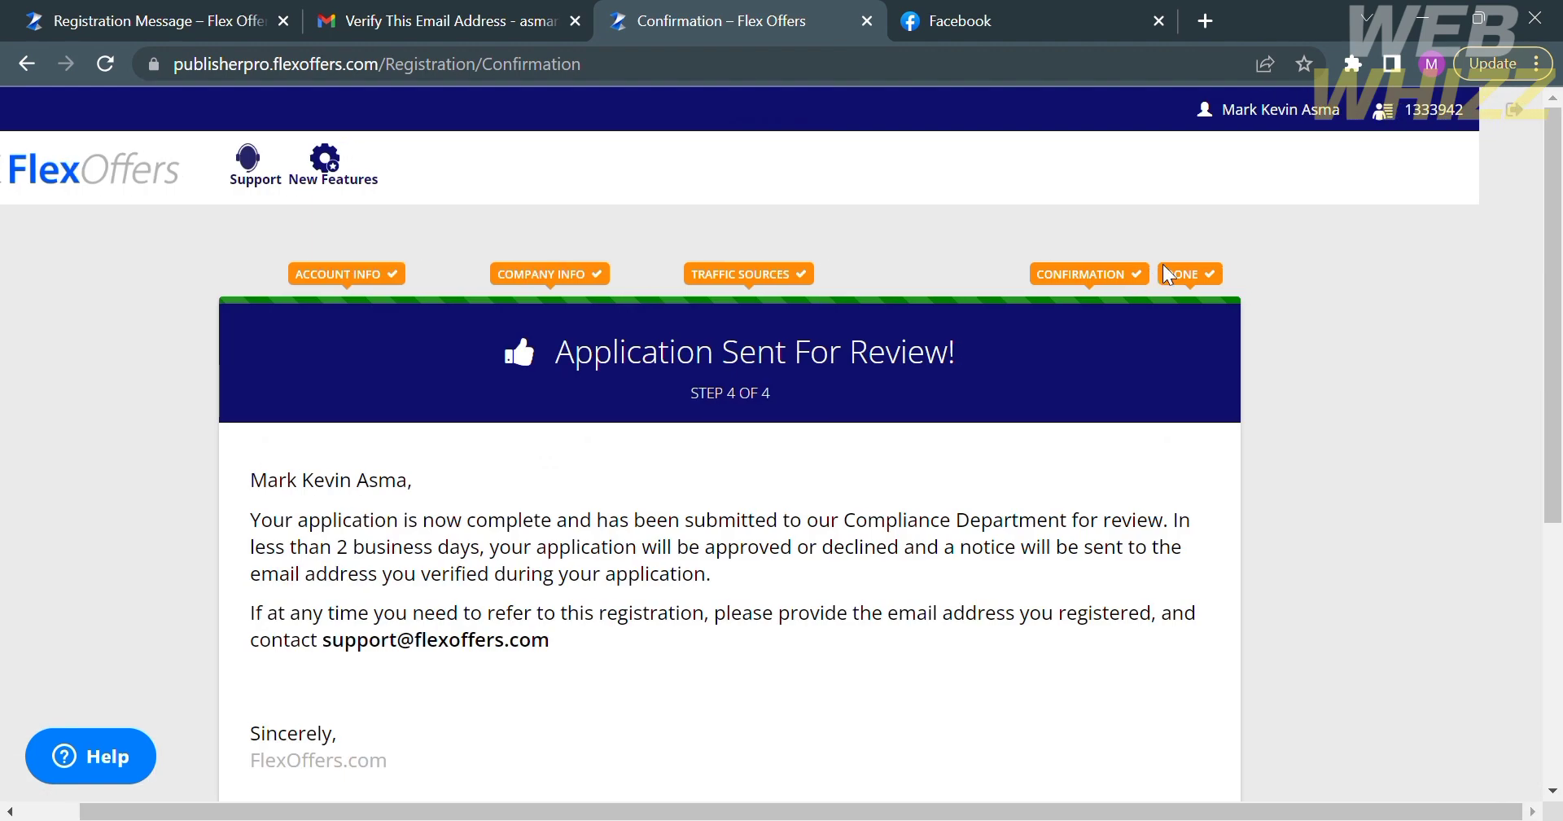
{"action": "scroll", "coordinate": [1217, 114], "scroll_direction": "left", "scroll_amount": 1}
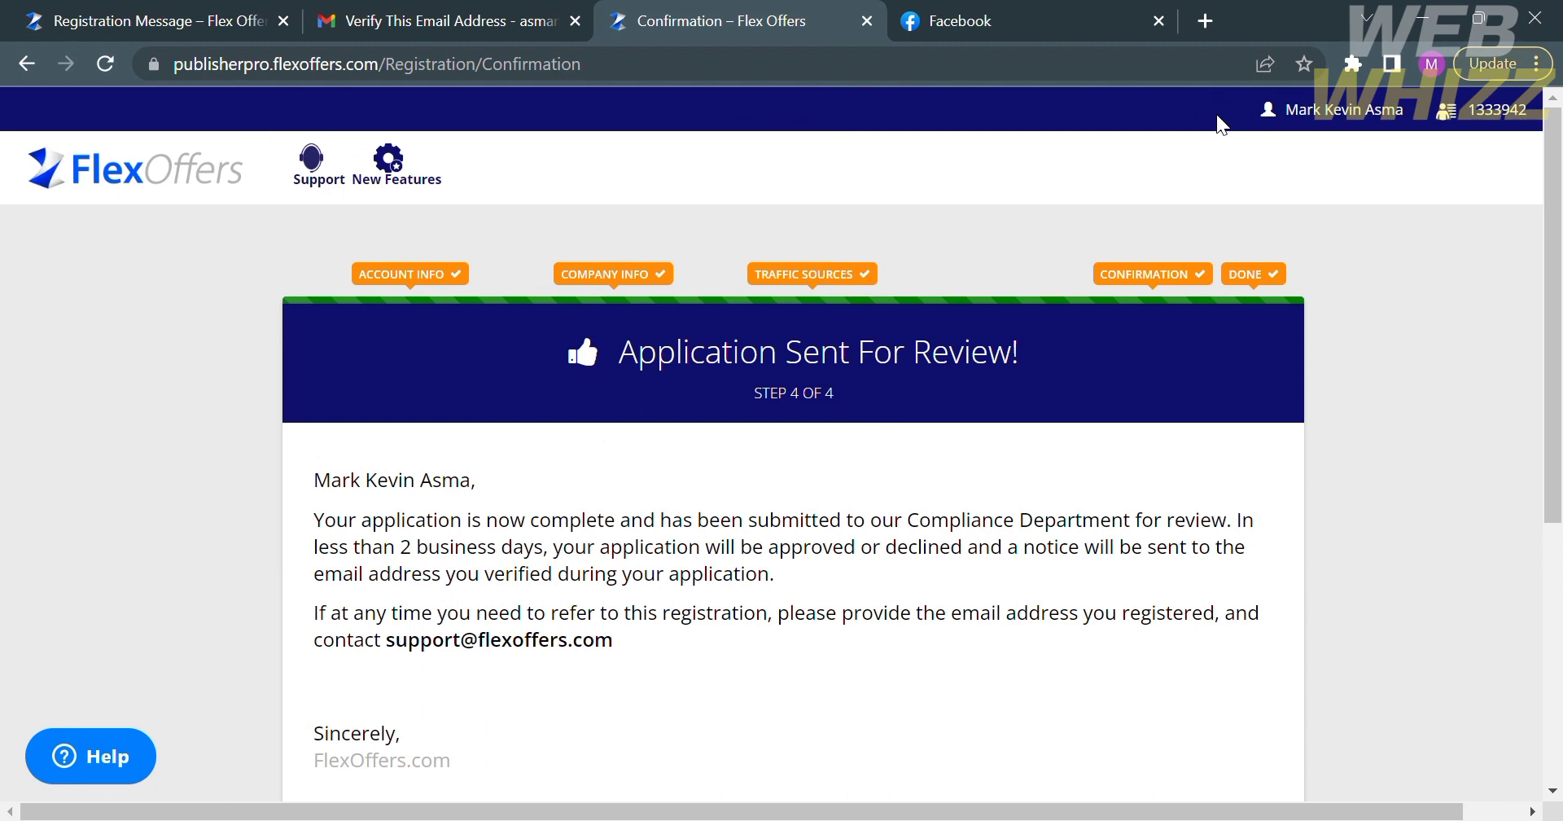